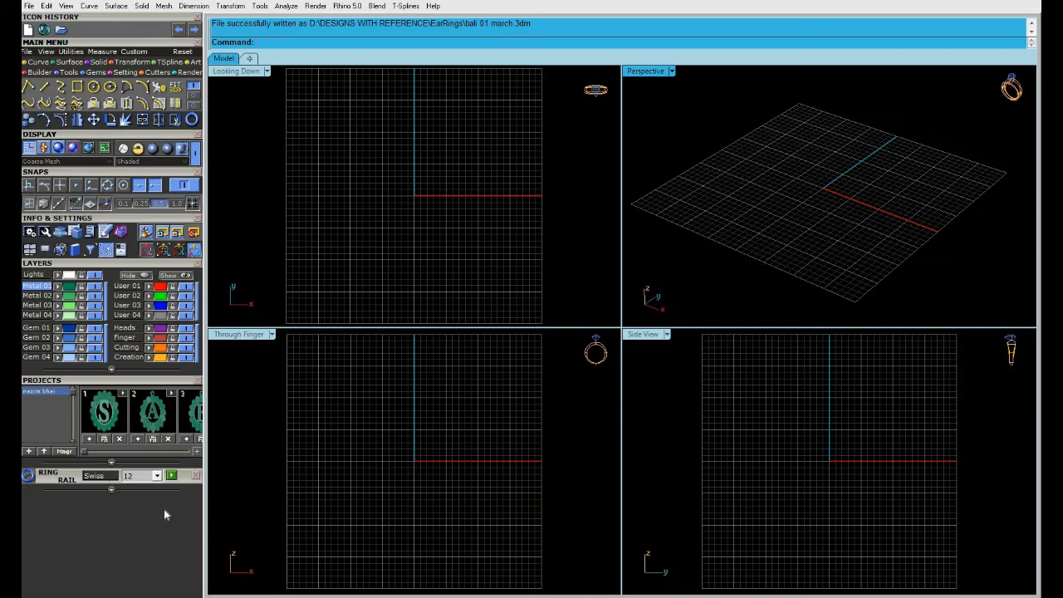
Step: Create a Swiss size 17 ring rail and check it in the perspective view
{"action": "left_click", "coordinate": [156, 474]}
{"action": "left_click", "coordinate": [158, 547]}
{"action": "left_click", "coordinate": [171, 476]}
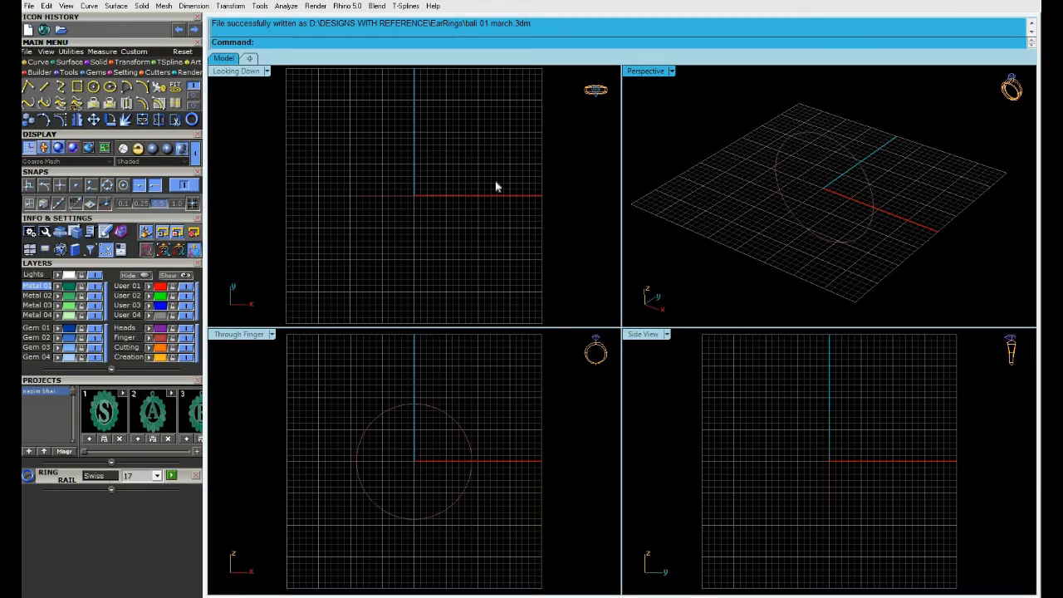
{"action": "double_click", "coordinate": [652, 77]}
{"action": "right_click_drag", "start_coordinate": [652, 223], "coordinate": [702, 181]}
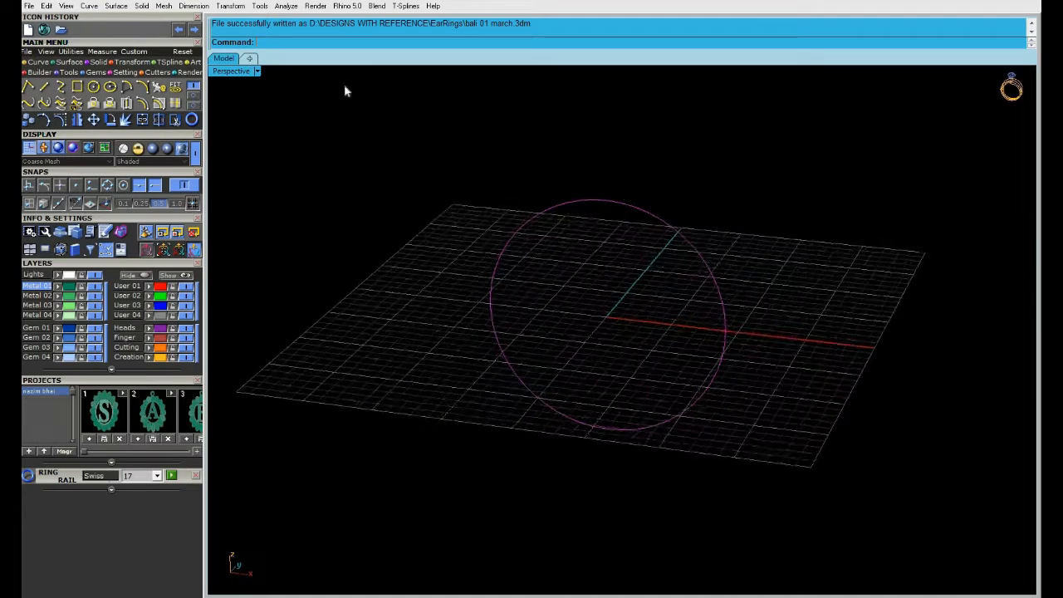
{"action": "double_click", "coordinate": [231, 72]}
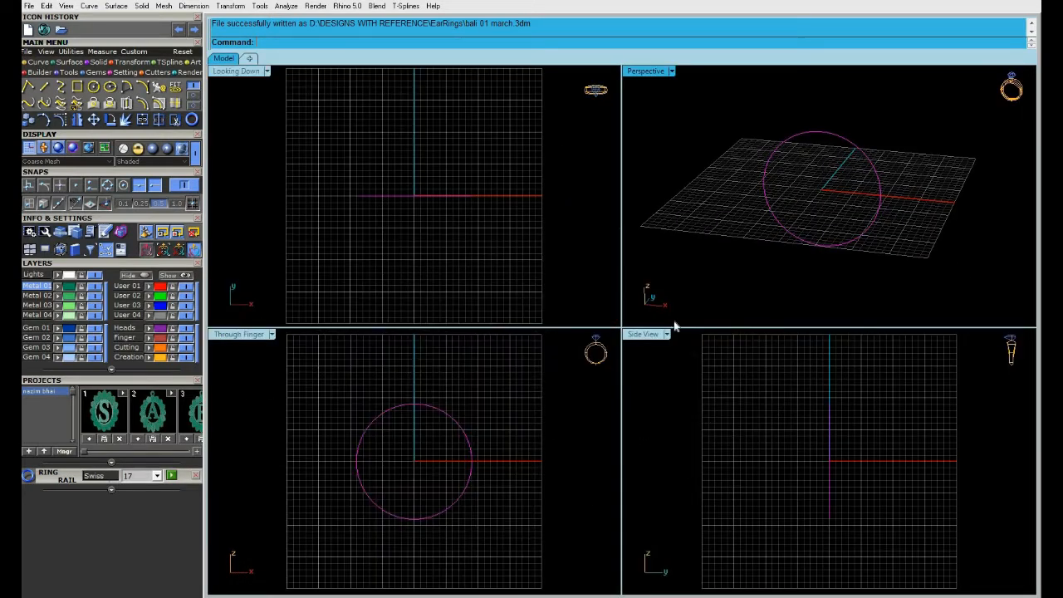
Step: Draw a horizontal line centred on 0,0,0 that extends past both sides of the ring circle in the Through Finger view
{"action": "double_click", "coordinate": [238, 334]}
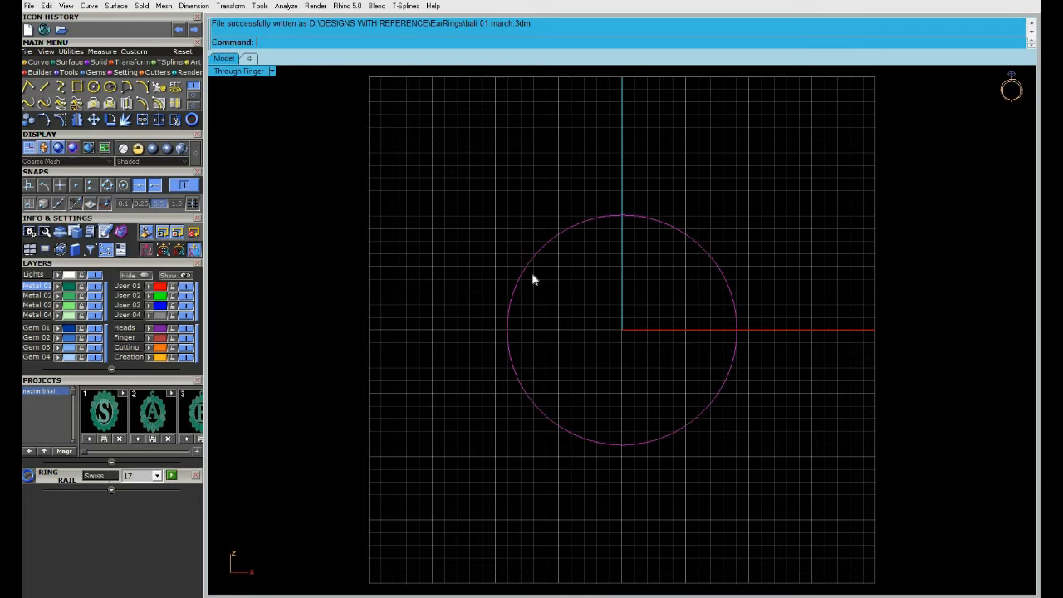
{"action": "left_click", "coordinate": [43, 87]}
{"action": "type", "text": "0,0,0"}
{"action": "key", "text": "Return"}
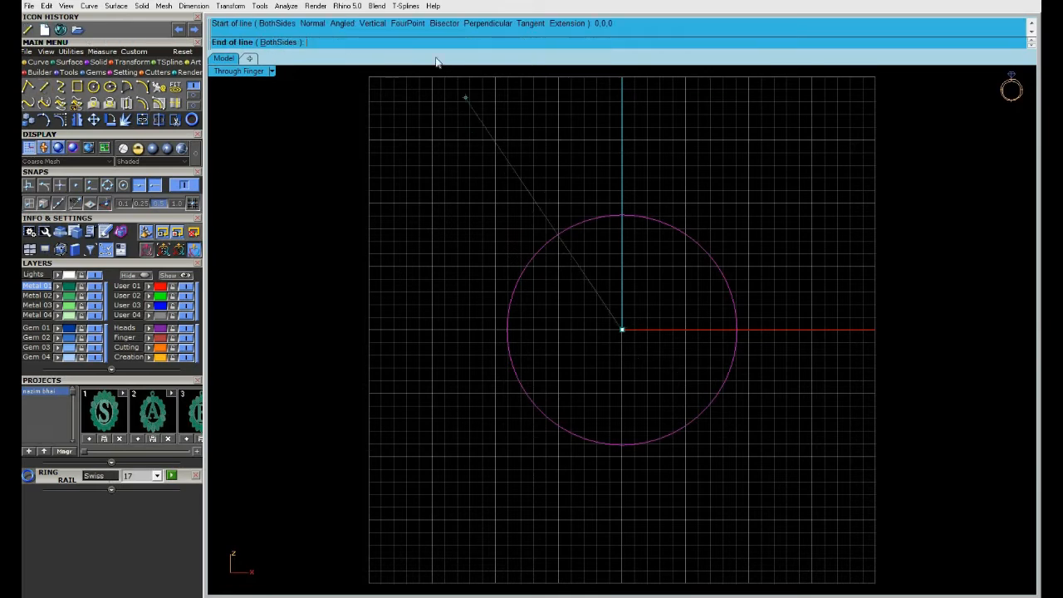
{"action": "left_click", "coordinate": [279, 42]}
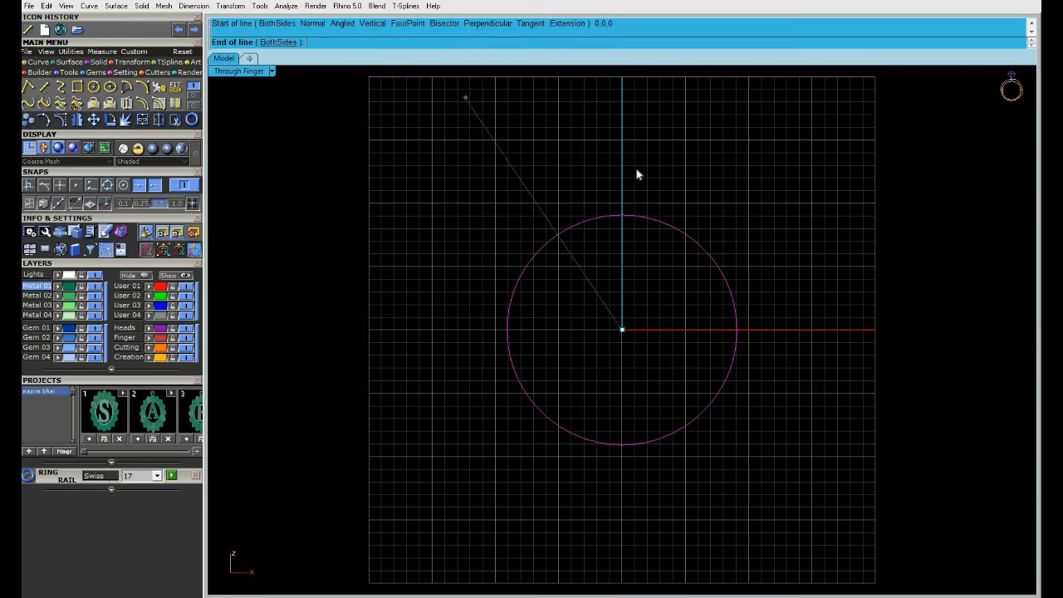
{"action": "left_click", "coordinate": [853, 346]}
Step: Trim off the lower half of the ring circle with the horizontal line and delete the line
{"action": "left_click_drag", "start_coordinate": [799, 488], "coordinate": [498, 150]}
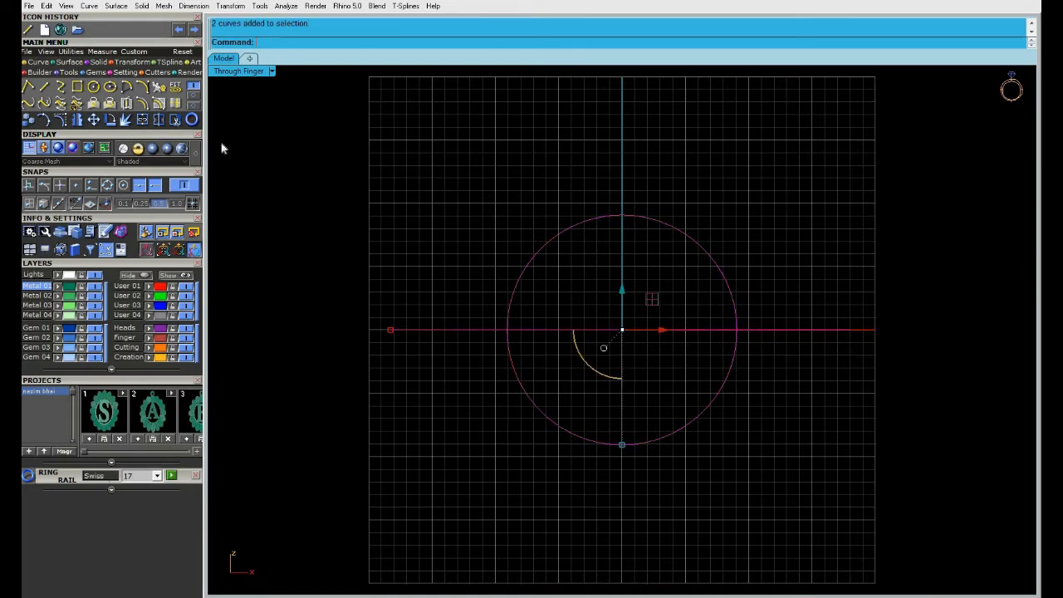
{"action": "left_click", "coordinate": [175, 121]}
{"action": "left_click_drag", "start_coordinate": [825, 489], "coordinate": [470, 376]}
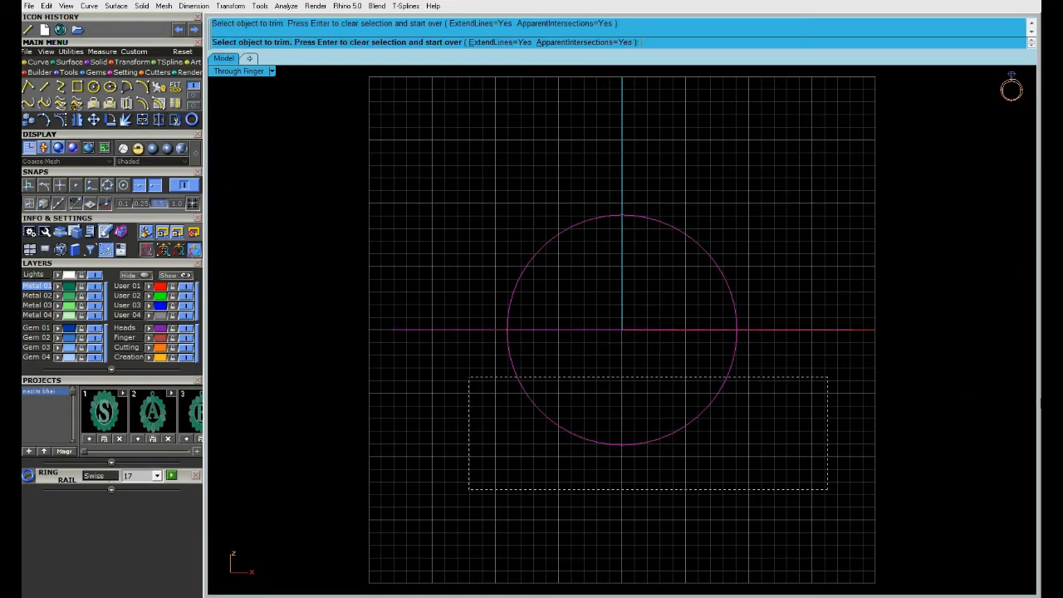
{"action": "right_click", "coordinate": [700, 339]}
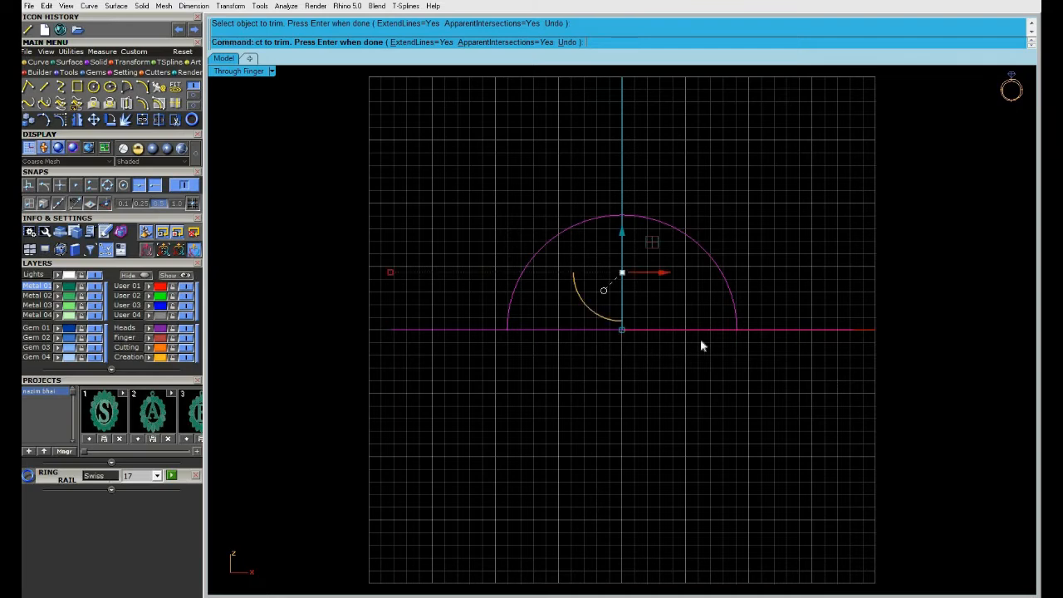
{"action": "left_click", "coordinate": [802, 337]}
{"action": "key", "text": "Delete"}
Step: Start the Profile Placer with the half-circle arc as the rail curve
{"action": "left_click", "coordinate": [699, 247]}
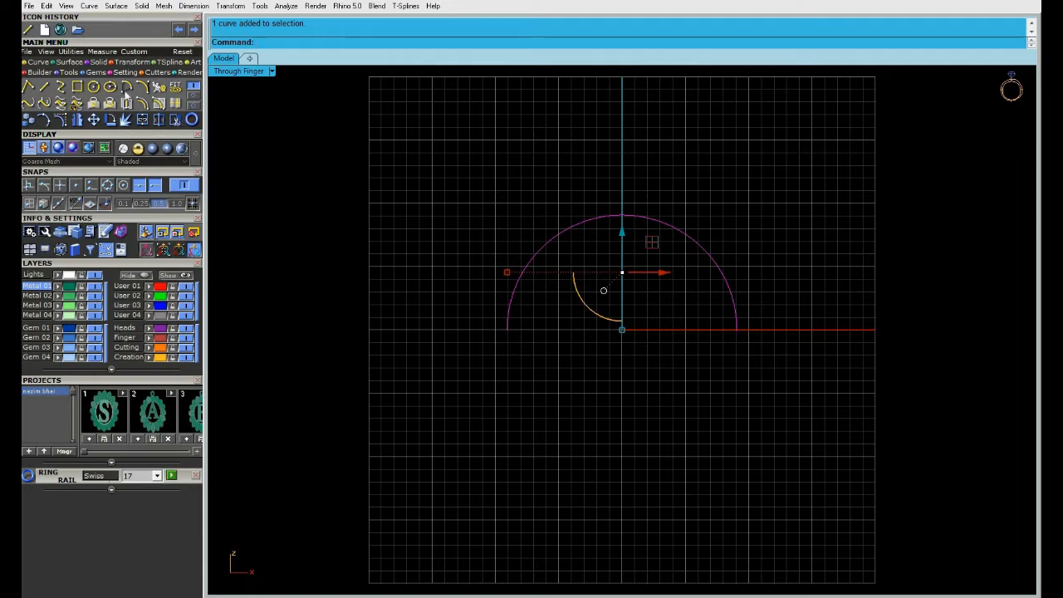
{"action": "left_click", "coordinate": [65, 74]}
{"action": "left_click", "coordinate": [44, 86]}
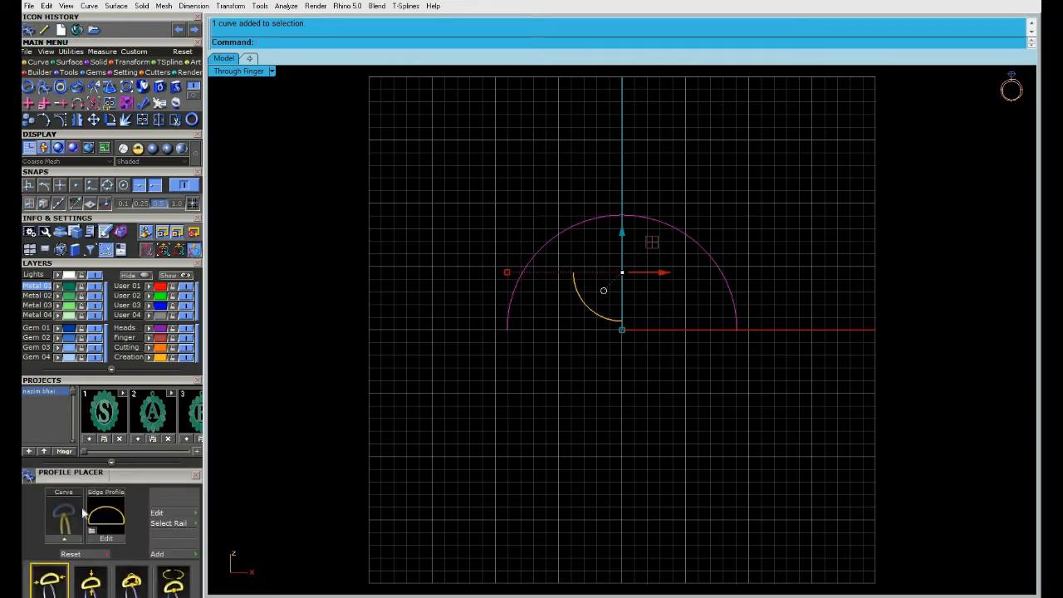
{"action": "left_click", "coordinate": [71, 538]}
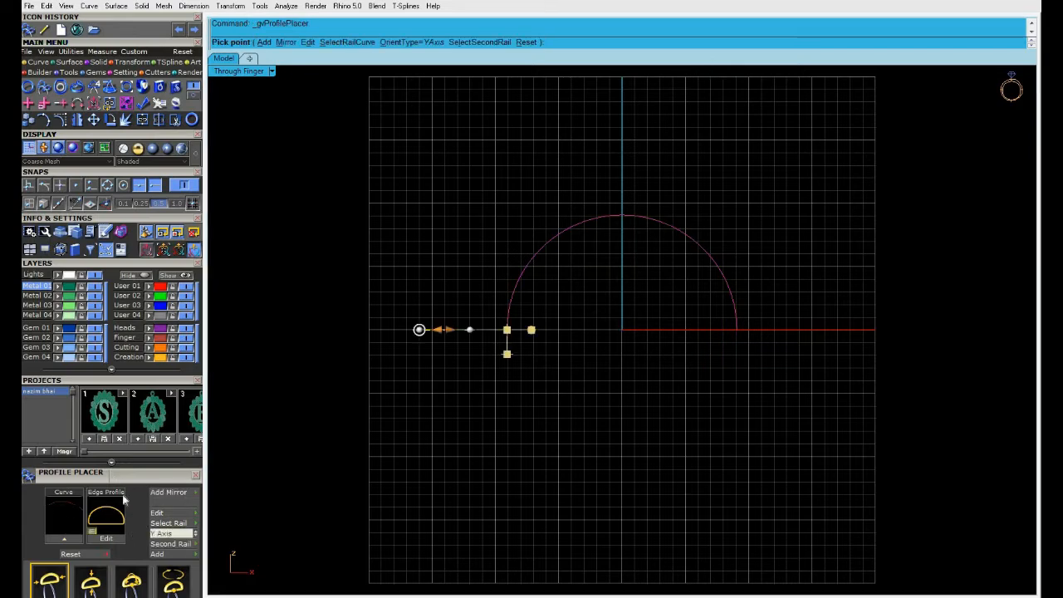
Step: Choose a scalloped, multi-lobed hollow shape from the shank profile library as the edge profile
{"action": "left_click", "coordinate": [91, 519]}
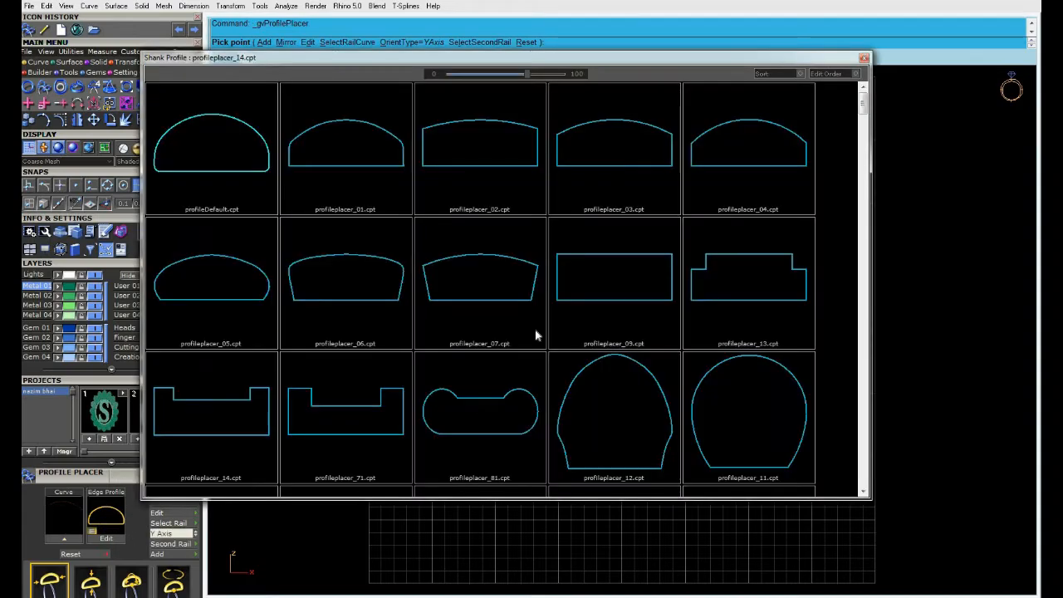
{"action": "left_click_drag", "start_coordinate": [864, 103], "coordinate": [863, 327]}
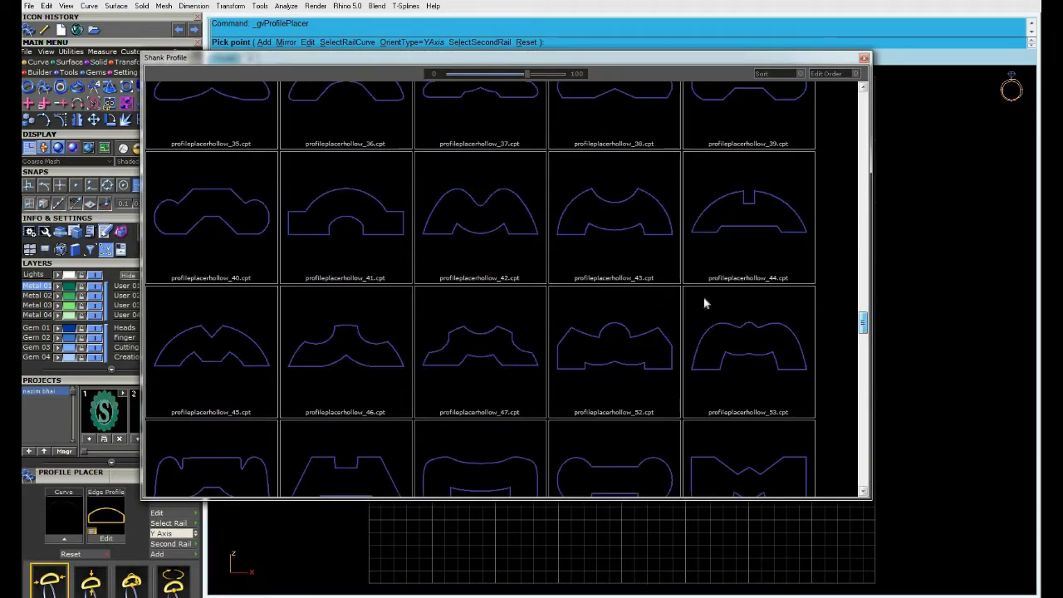
{"action": "left_click", "coordinate": [460, 318]}
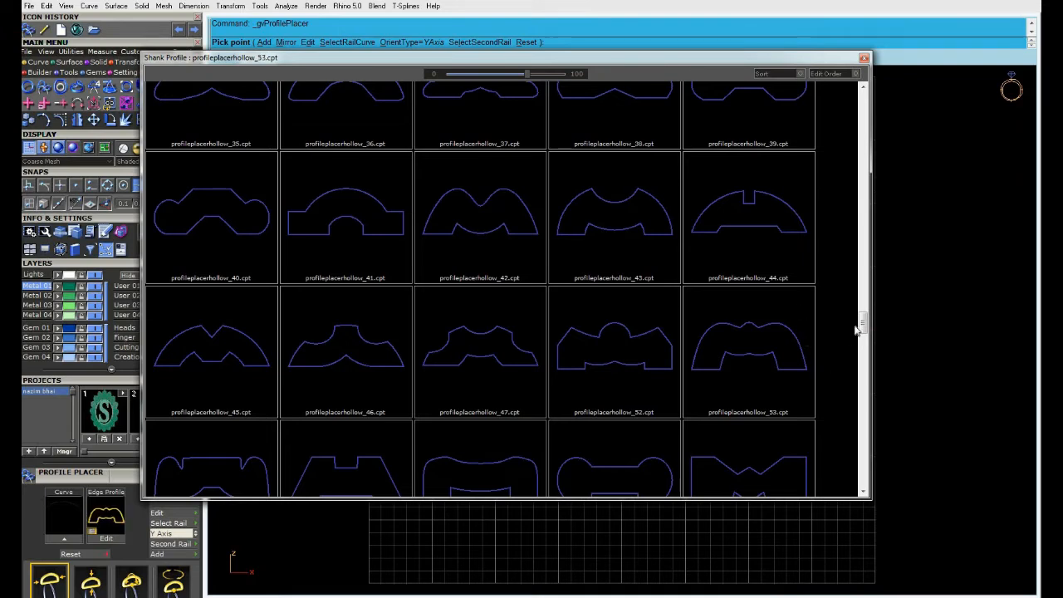
{"action": "mouse_move", "coordinate": [860, 331]}
{"action": "left_mouse_down"}
{"action": "mouse_move", "coordinate": [863, 359]}
{"action": "mouse_move", "coordinate": [863, 320]}
{"action": "left_mouse_up"}
{"action": "double_click", "coordinate": [477, 185]}
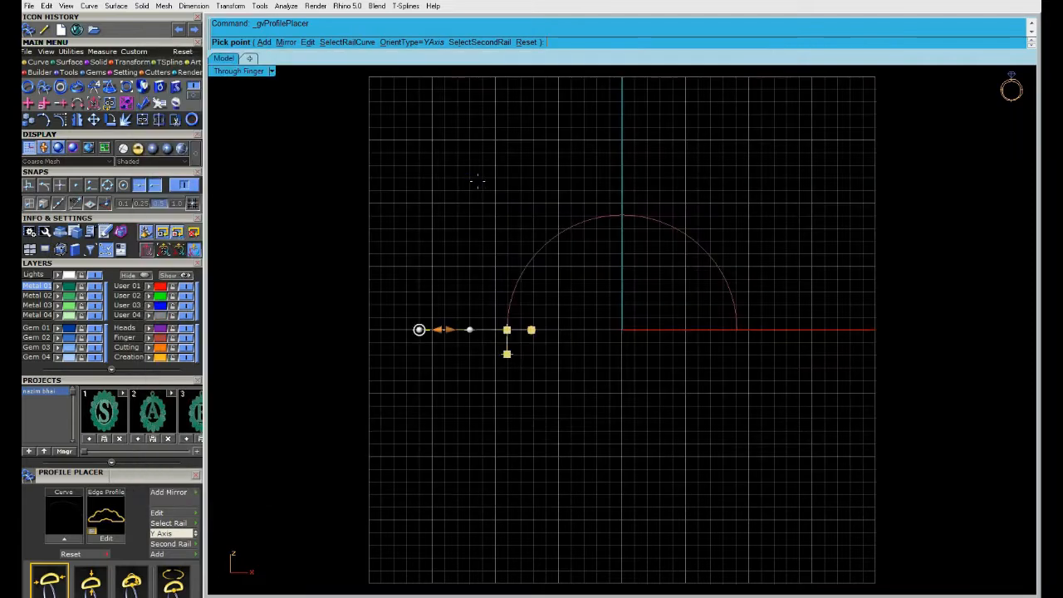
Step: Set the placed profile's width to 5 mm and its height to 3 mm
{"action": "double_click", "coordinate": [247, 72]}
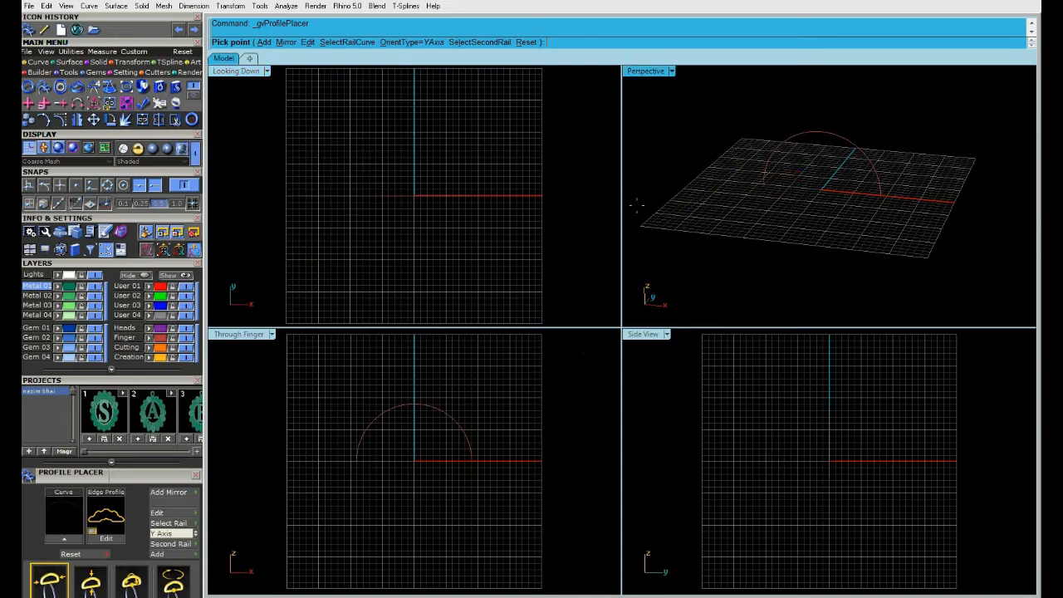
{"action": "double_click", "coordinate": [636, 73]}
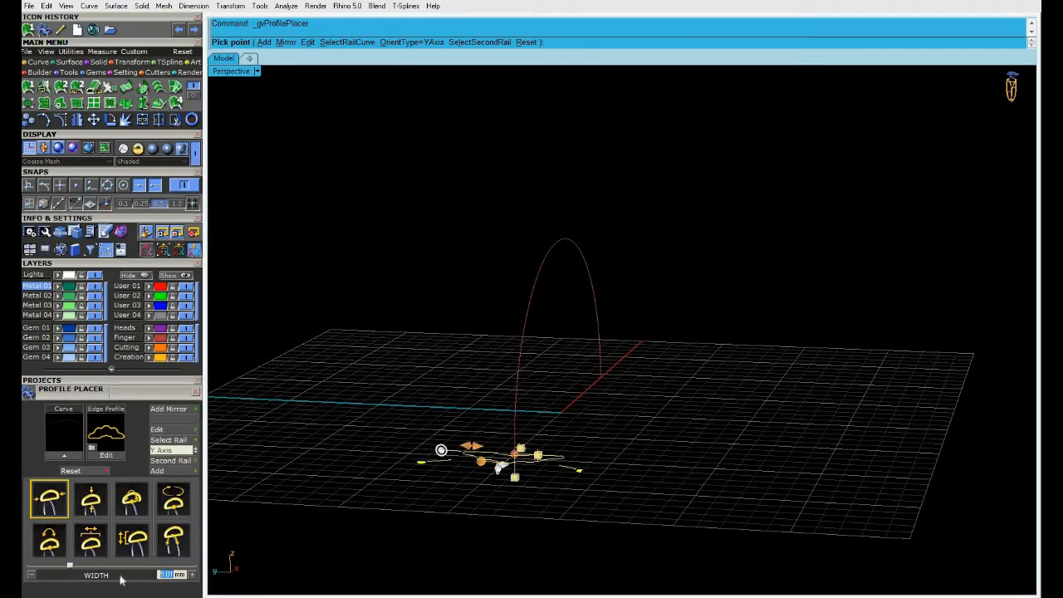
{"action": "type", "text": "5"}
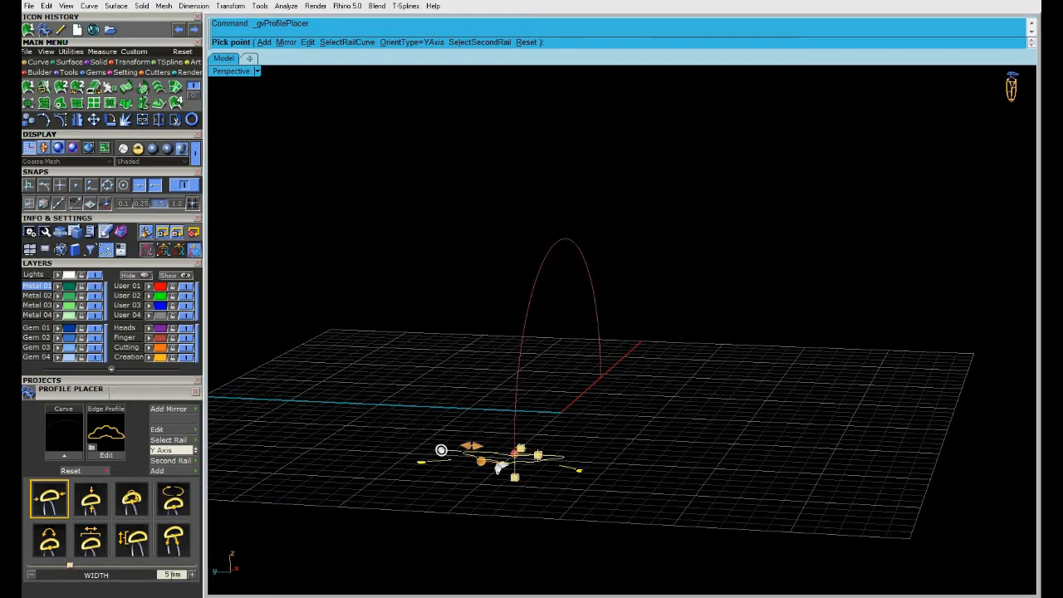
{"action": "left_click_drag", "start_coordinate": [171, 574], "coordinate": [141, 580]}
{"action": "left_click", "coordinate": [95, 512]}
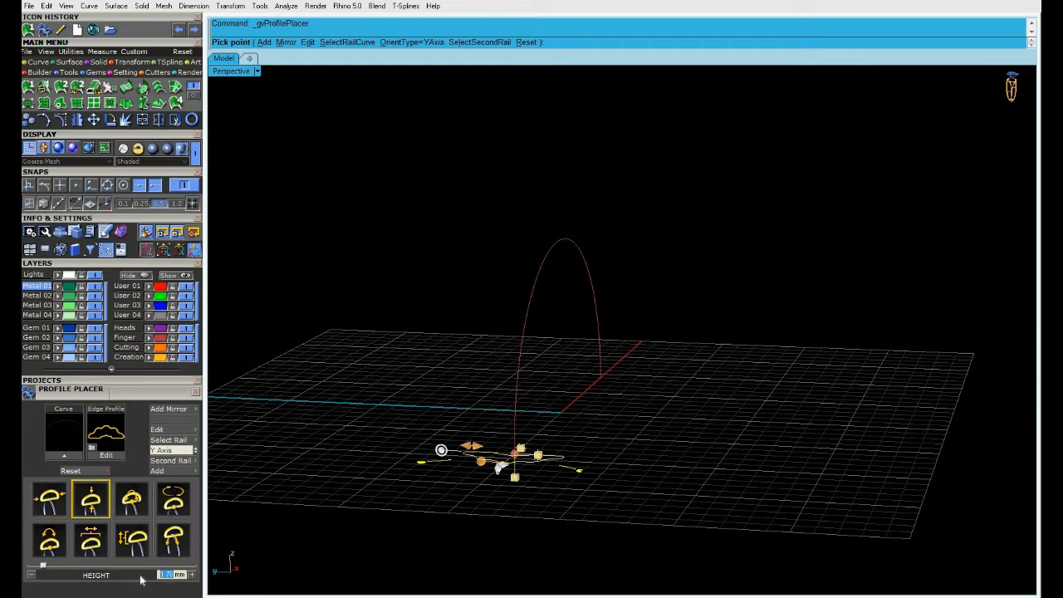
{"action": "type", "text": "3"}
{"action": "key", "text": "Return"}
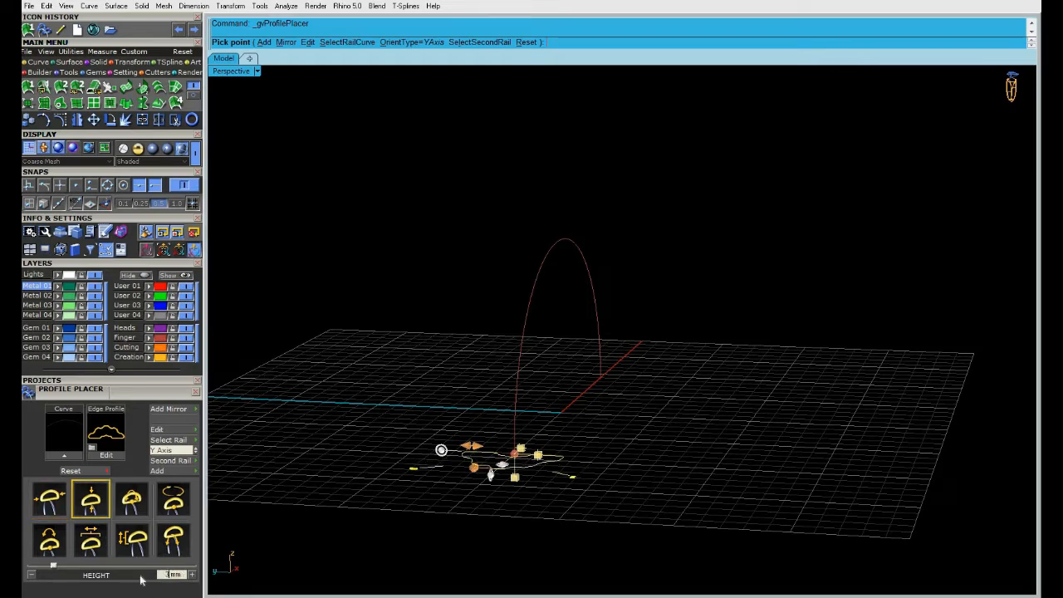
Step: Add scalloped profiles at the start, at 50% and at 100% of the half-circle rail
{"action": "mouse_move", "coordinate": [550, 438]}
{"action": "right_mouse_down"}
{"action": "mouse_move", "coordinate": [493, 443]}
{"action": "mouse_move", "coordinate": [551, 451]}
{"action": "mouse_move", "coordinate": [556, 429]}
{"action": "right_mouse_up"}
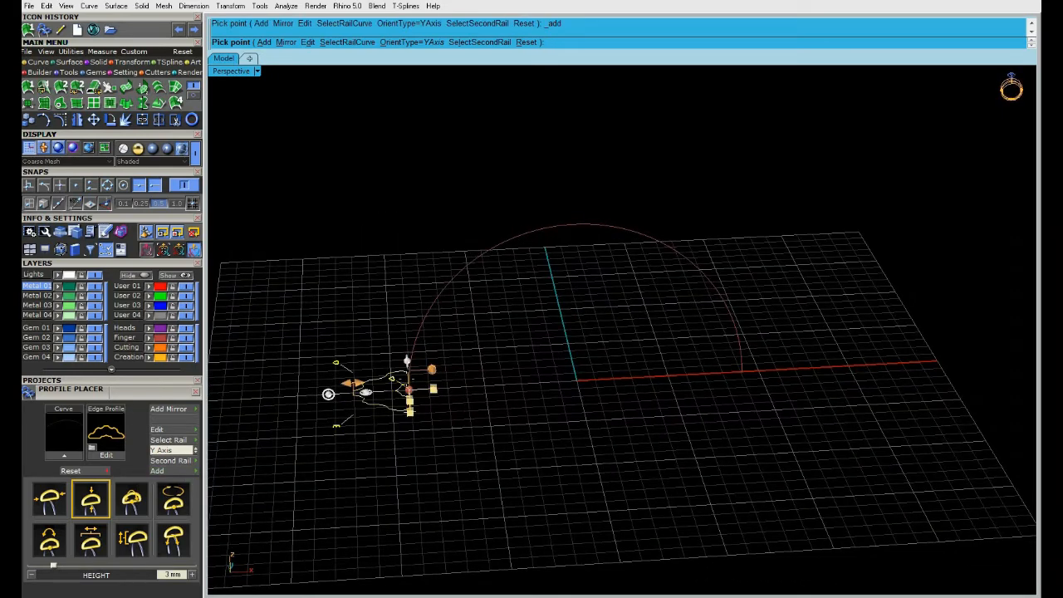
{"action": "left_click_drag", "start_coordinate": [409, 390], "coordinate": [573, 230]}
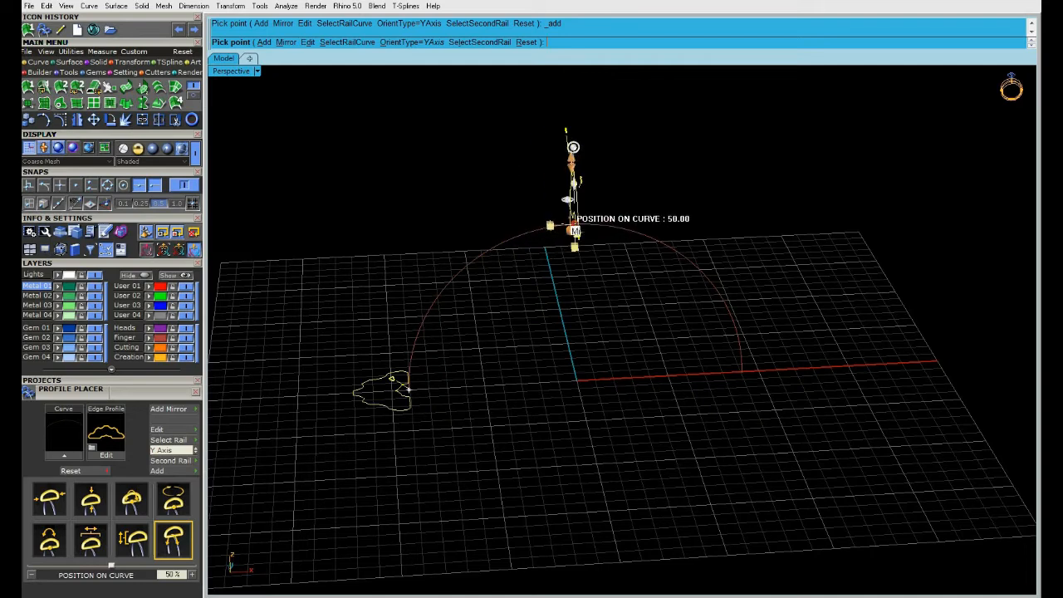
{"action": "left_click", "coordinate": [161, 471]}
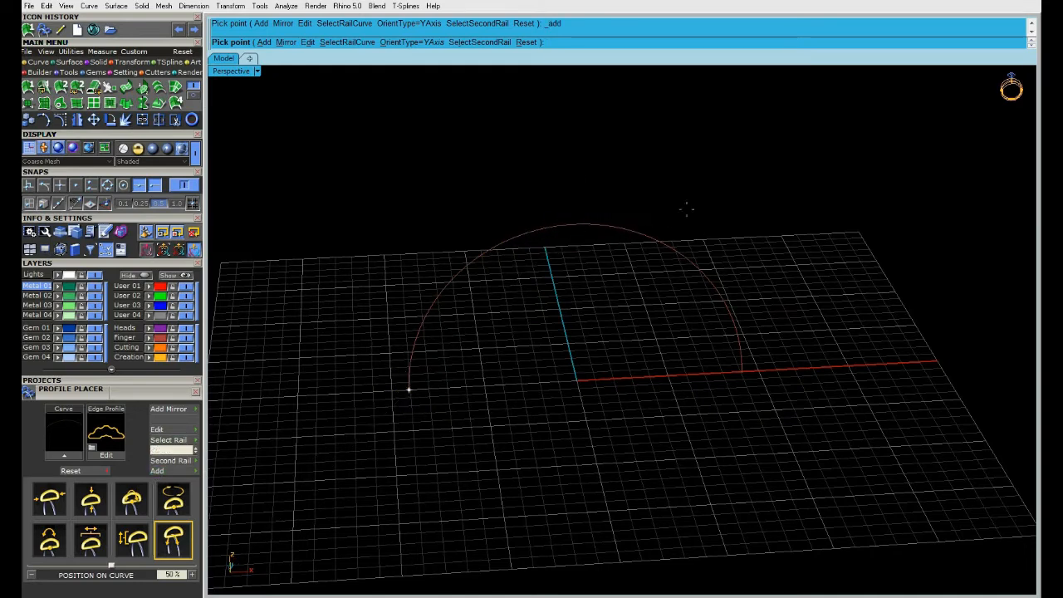
{"action": "left_click_drag", "start_coordinate": [574, 231], "coordinate": [741, 370]}
{"action": "left_click", "coordinate": [191, 469]}
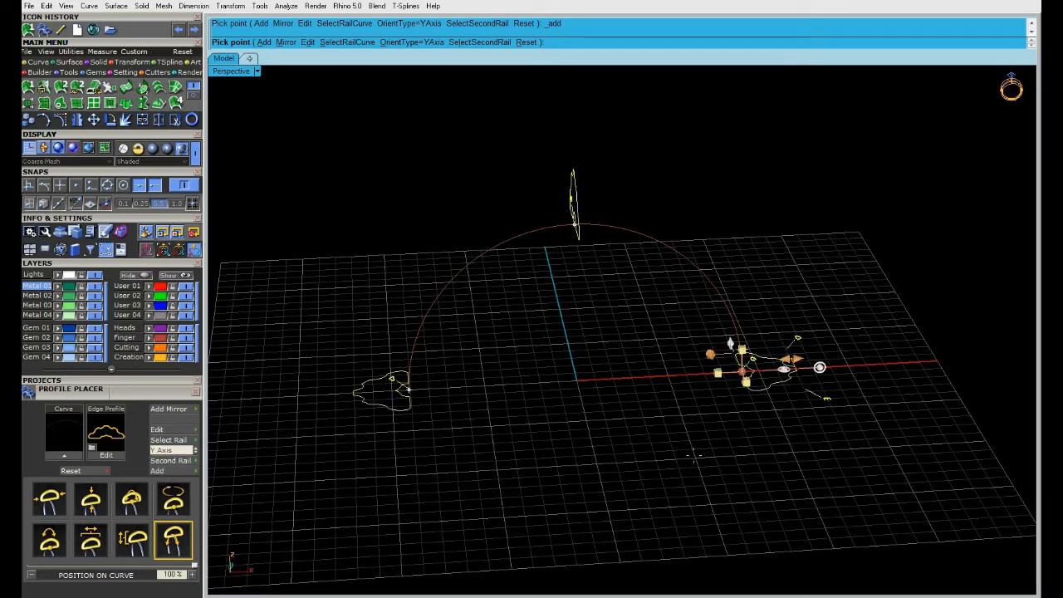
Step: Sweep the three scalloped profiles along the half-circle rail with Sweep 1 Rail to form the half band
{"action": "right_click_drag", "start_coordinate": [700, 421], "coordinate": [132, 342]}
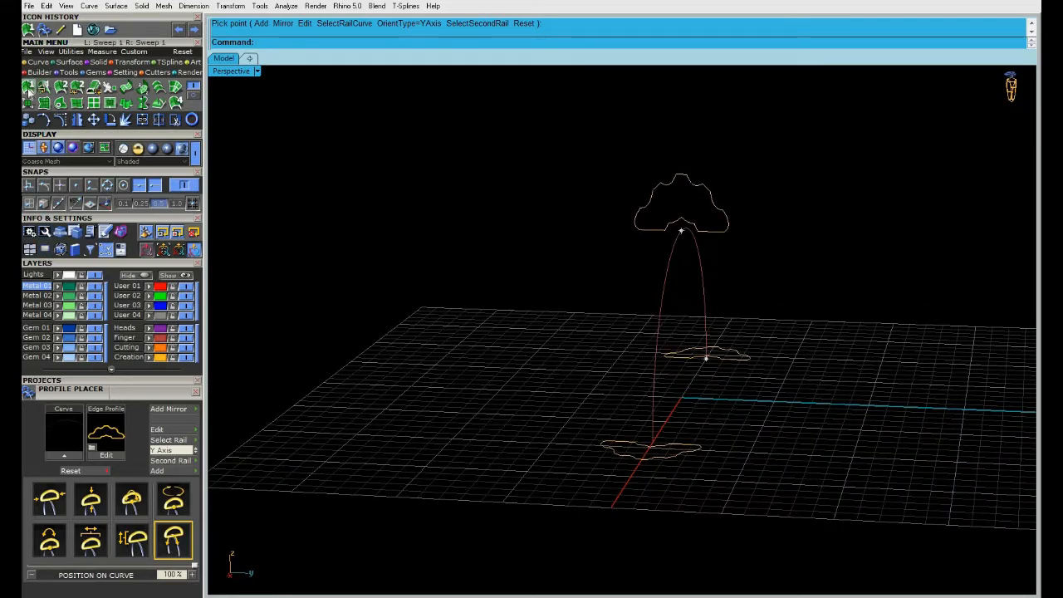
{"action": "left_click", "coordinate": [44, 86]}
{"action": "left_click", "coordinate": [703, 315]}
{"action": "left_click", "coordinate": [705, 184]}
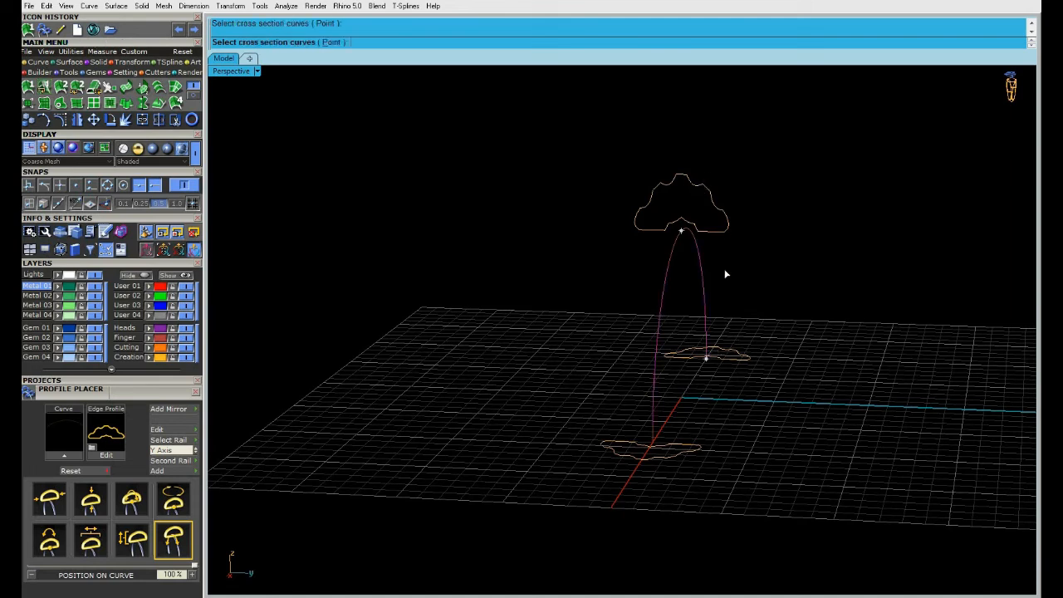
{"action": "left_click", "coordinate": [700, 446]}
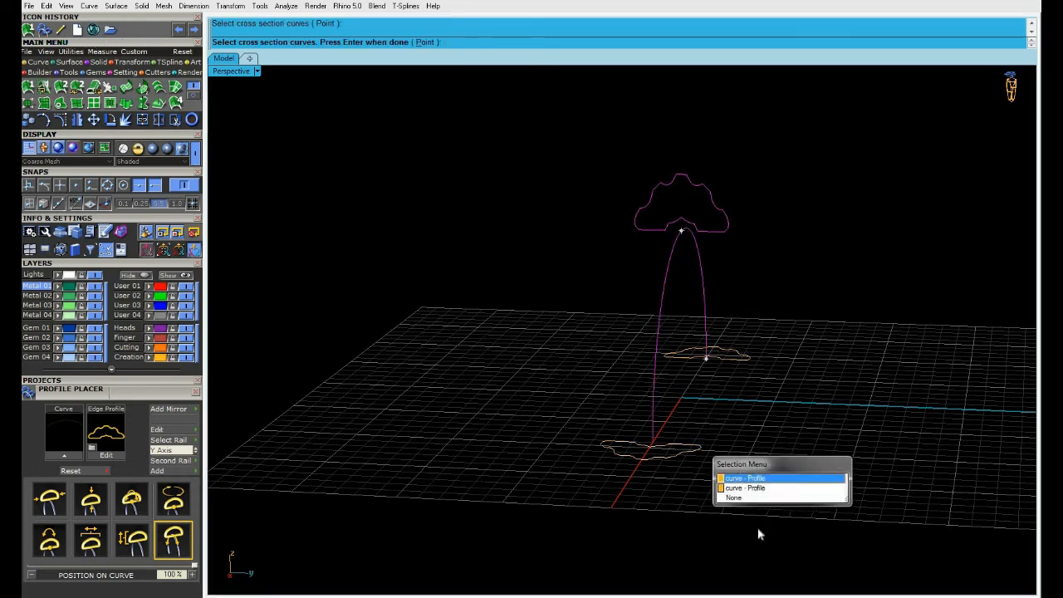
{"action": "left_click", "coordinate": [750, 479]}
{"action": "key", "text": "Return"}
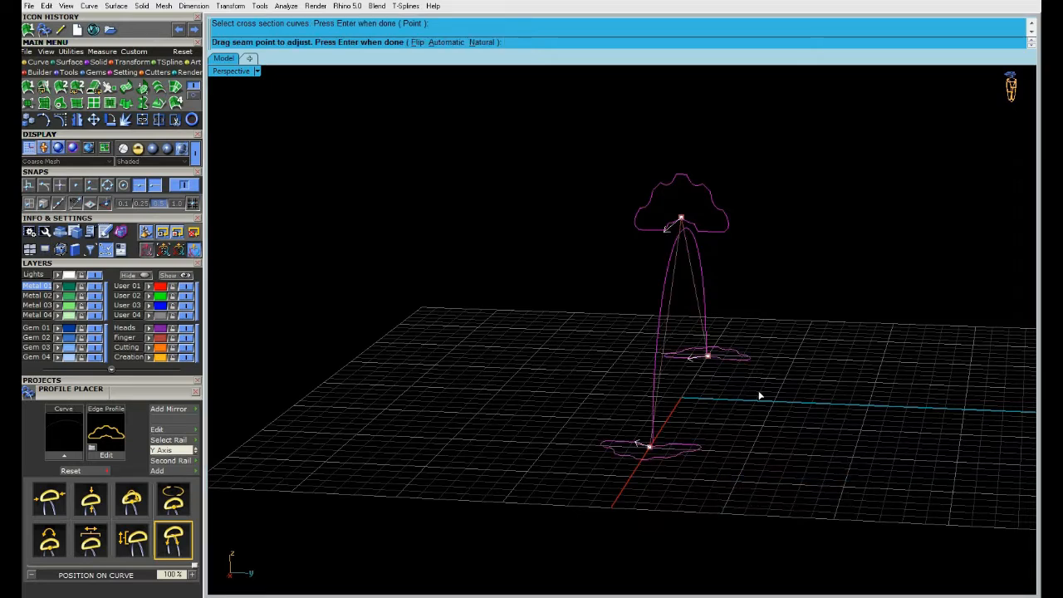
{"action": "key", "text": "Return"}
{"action": "left_click", "coordinate": [735, 367]}
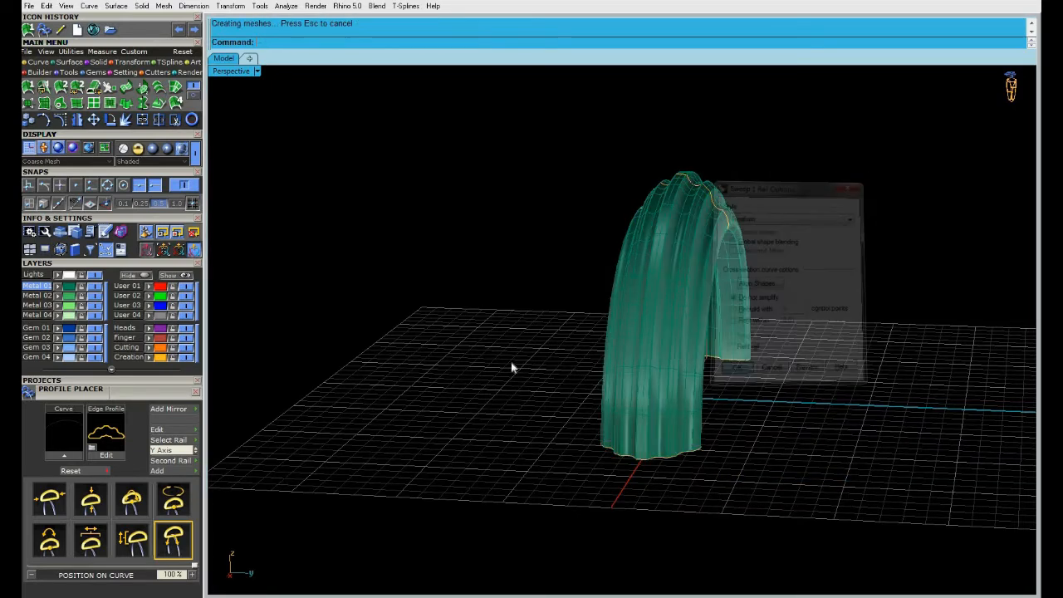
Step: Duplicate the half band parallel to the original, in front of it in the Looking Down view
{"action": "right_click_drag", "start_coordinate": [598, 356], "coordinate": [694, 404]}
{"action": "scroll", "coordinate": [586, 290], "scroll_direction": "down", "scroll_amount": 4}
{"action": "right_click", "coordinate": [412, 498]}
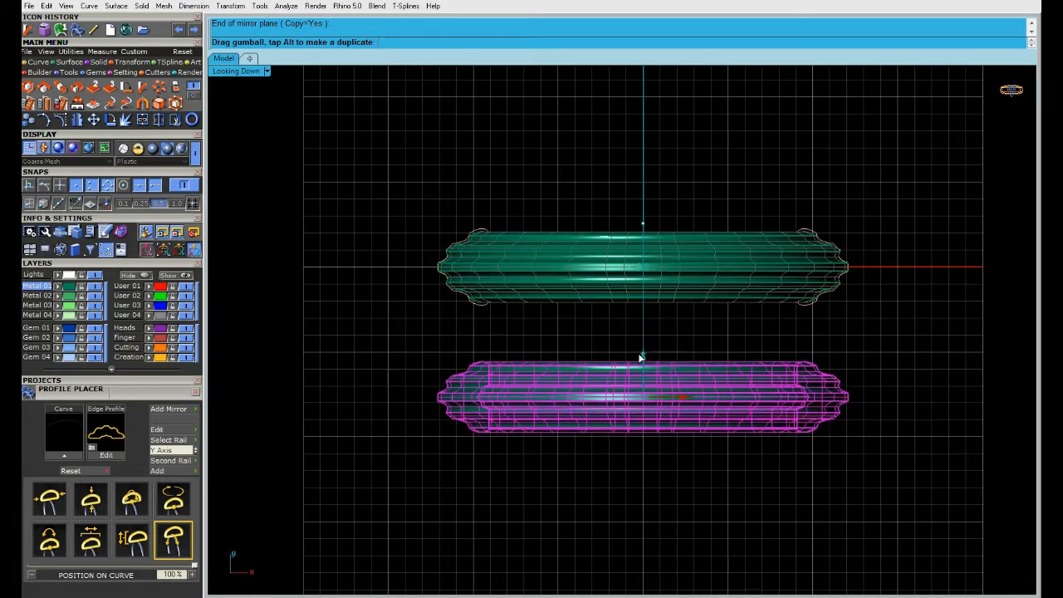
{"action": "left_click", "coordinate": [778, 446]}
Step: Remove the middle half band and move the rear one forward until it sits close beside the front one
{"action": "right_click_drag", "start_coordinate": [728, 459], "coordinate": [813, 497]}
{"action": "left_click", "coordinate": [782, 324]}
{"action": "left_click", "coordinate": [783, 196]}
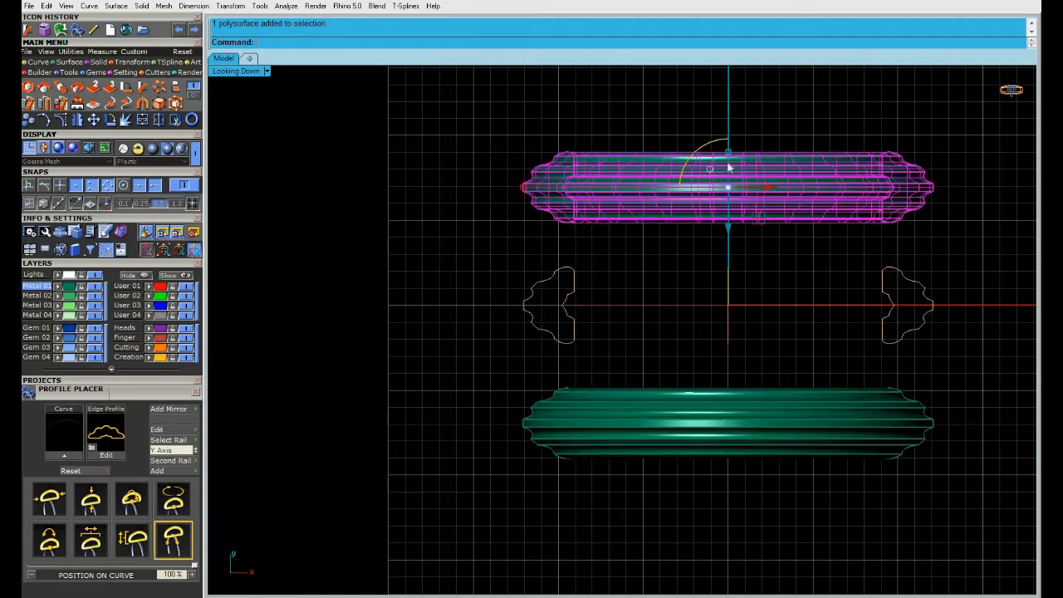
{"action": "left_click_drag", "start_coordinate": [727, 283], "coordinate": [723, 355]}
{"action": "left_click", "coordinate": [813, 496]}
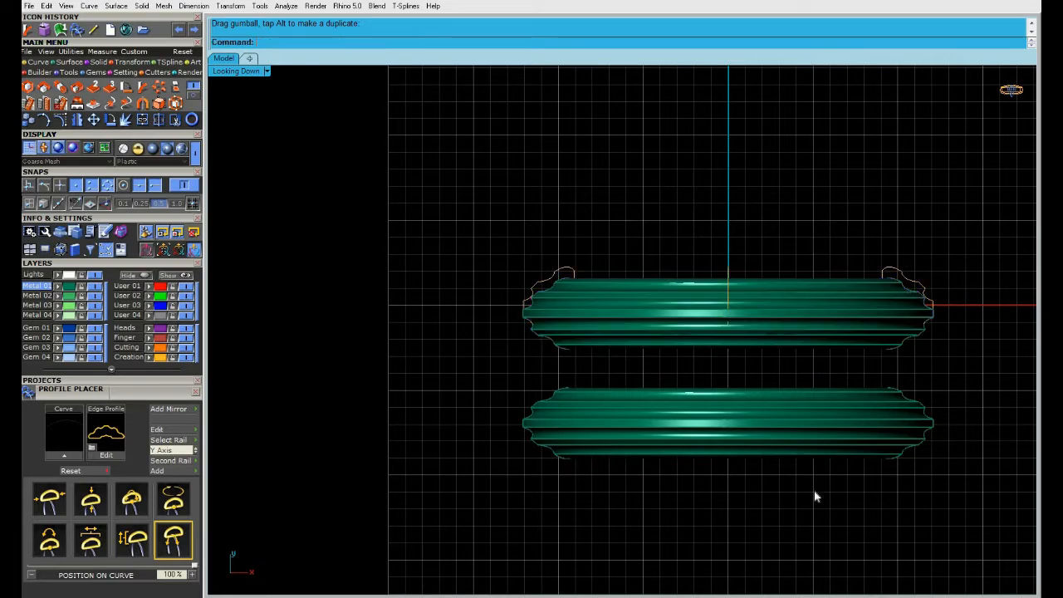
{"action": "left_click", "coordinate": [176, 86]}
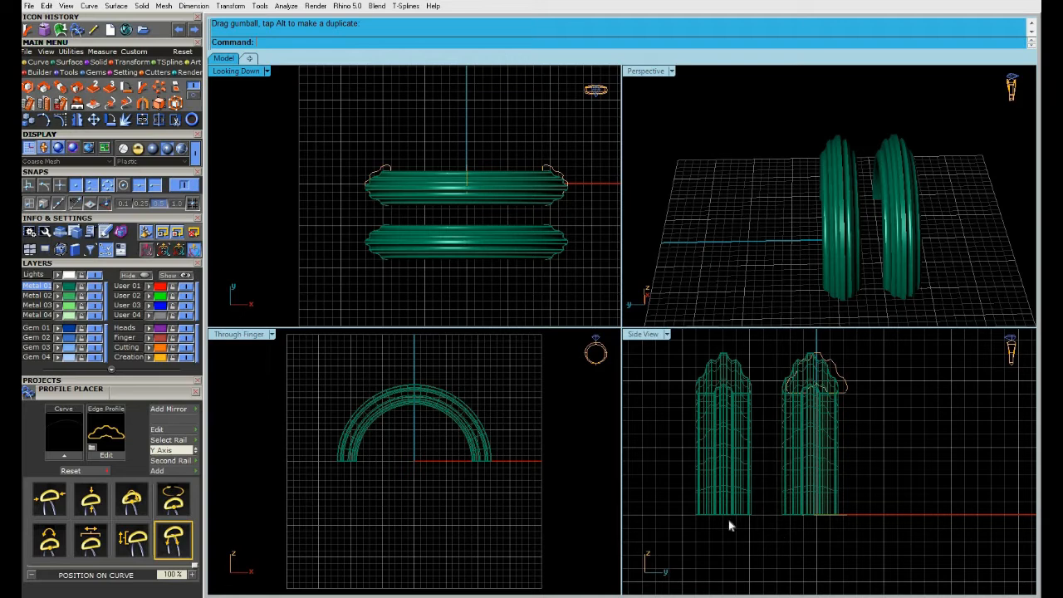
{"action": "scroll", "coordinate": [745, 491], "scroll_direction": "up", "scroll_amount": 3}
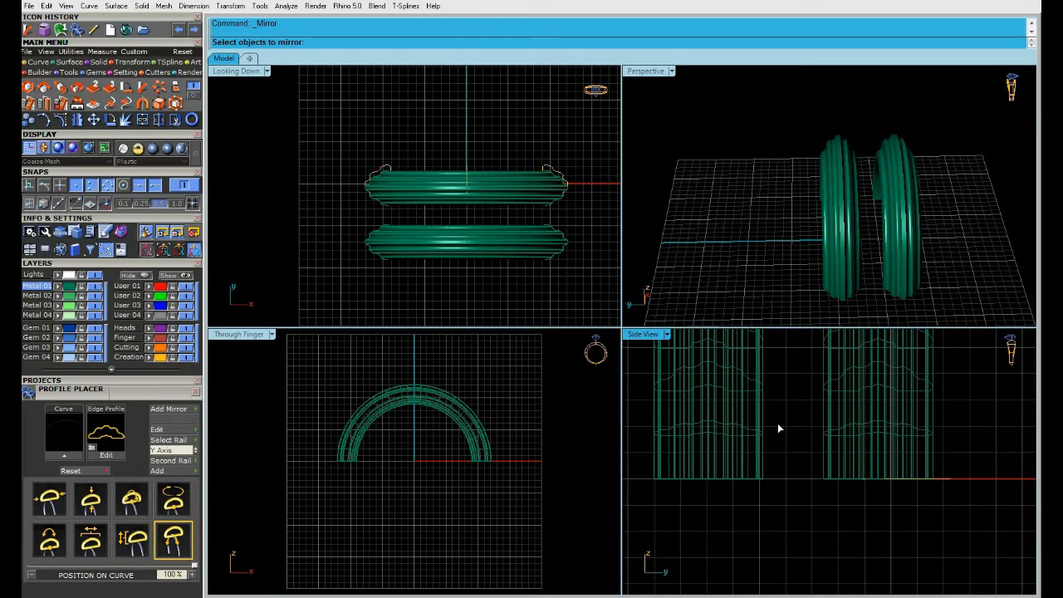
{"action": "left_click", "coordinate": [743, 423]}
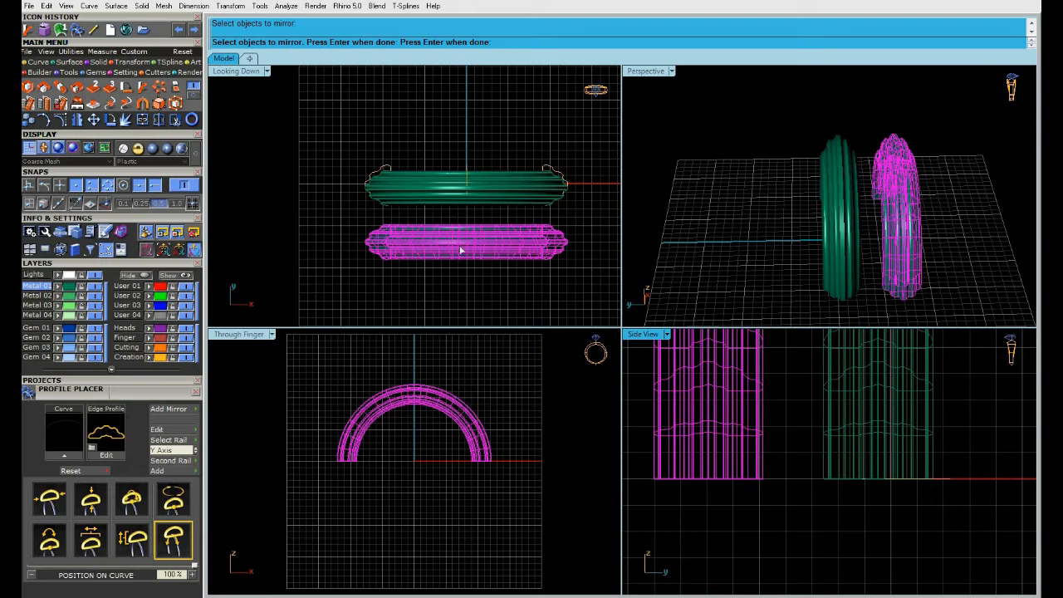
{"action": "left_click", "coordinate": [493, 233], "text": "ctrl"}
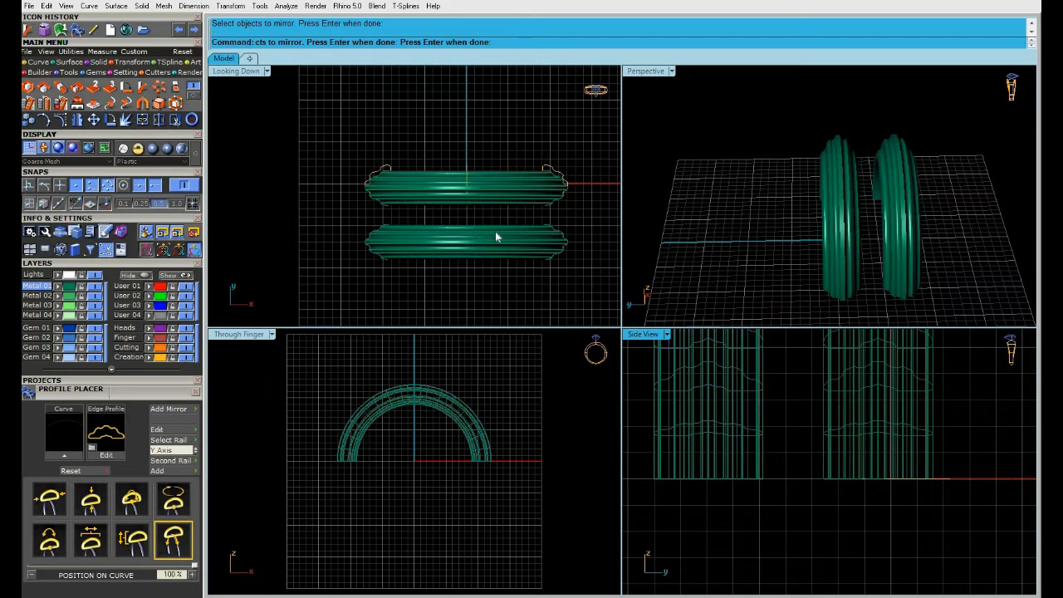
Step: Try to narrow the rear half band across its width with the gumball
{"action": "left_click", "coordinate": [485, 201]}
{"action": "left_click_drag", "start_coordinate": [468, 247], "coordinate": [469, 235]}
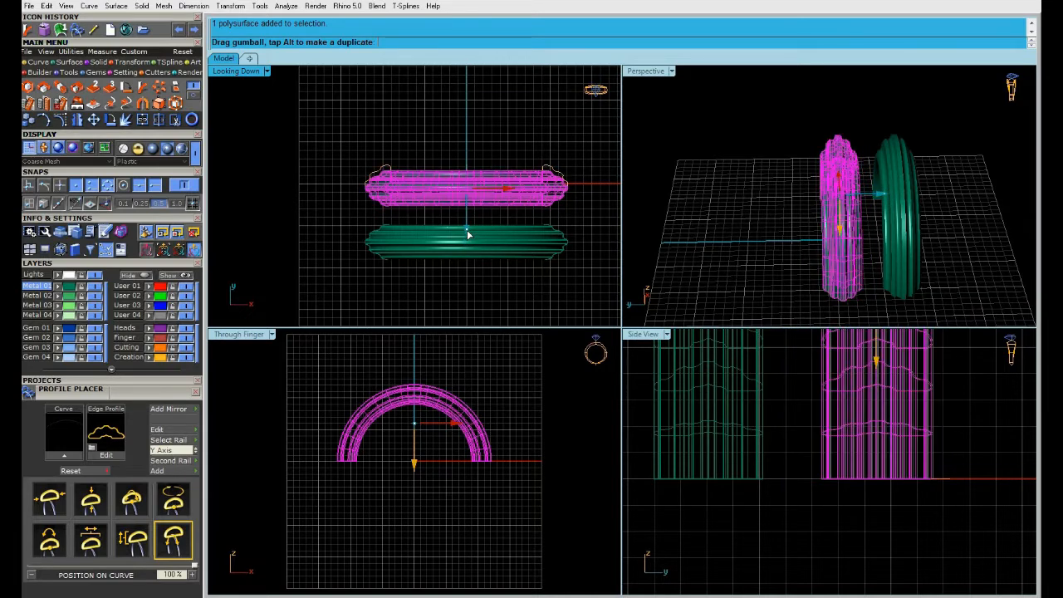
{"action": "left_click", "coordinate": [776, 240]}
{"action": "left_click", "coordinate": [855, 210]}
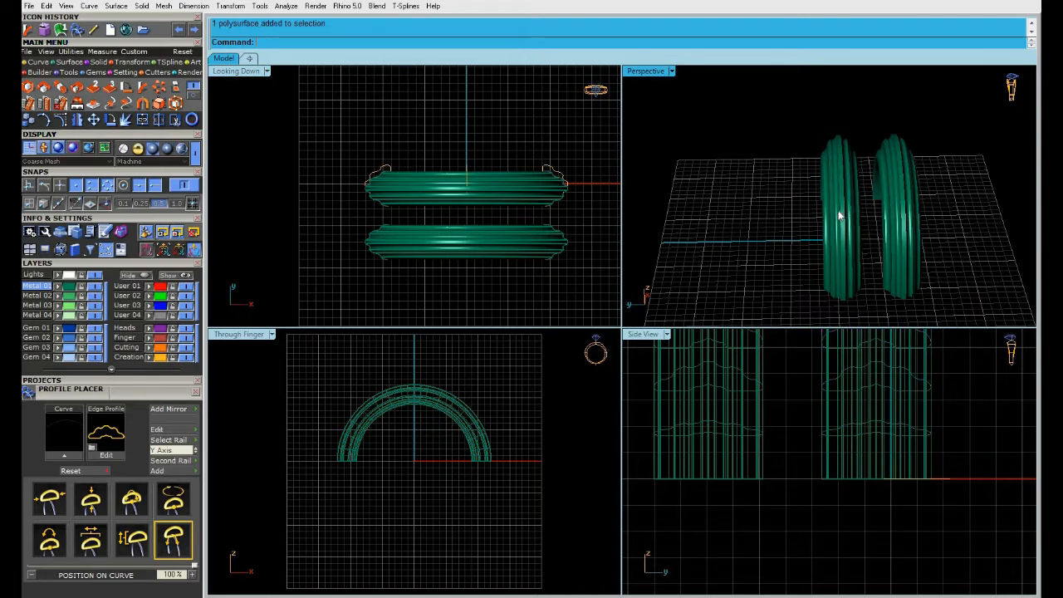
{"action": "scroll", "coordinate": [809, 177], "scroll_direction": "up", "scroll_amount": 3}
{"action": "left_click_drag", "start_coordinate": [803, 177], "coordinate": [813, 179]}
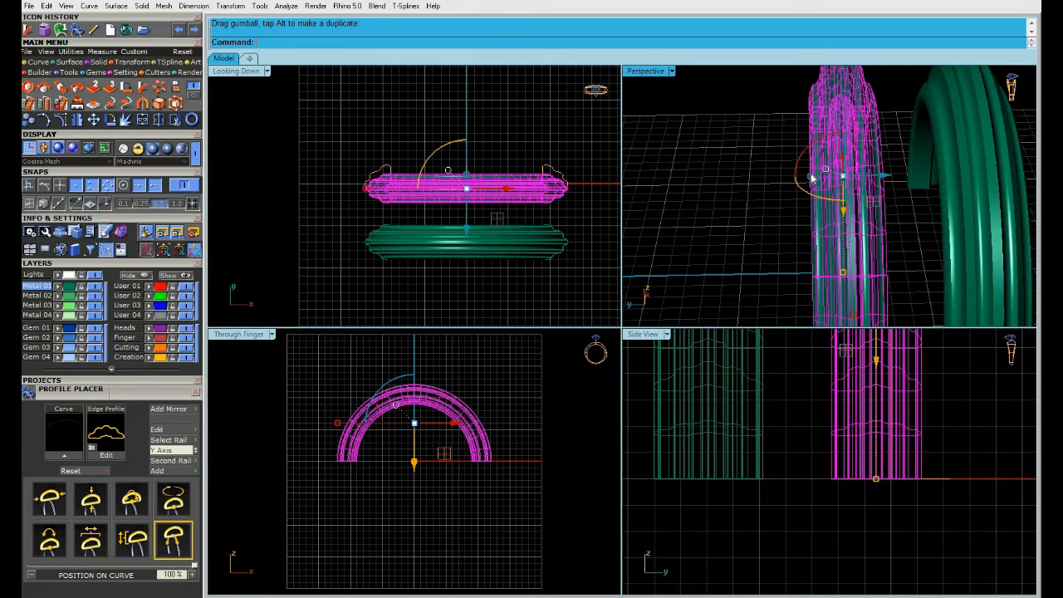
Step: Try to narrow the front half band on its own, and undo that change
{"action": "left_click", "coordinate": [982, 196]}
{"action": "left_click_drag", "start_coordinate": [1001, 172], "coordinate": [996, 173]}
{"action": "key", "text": "Escape"}
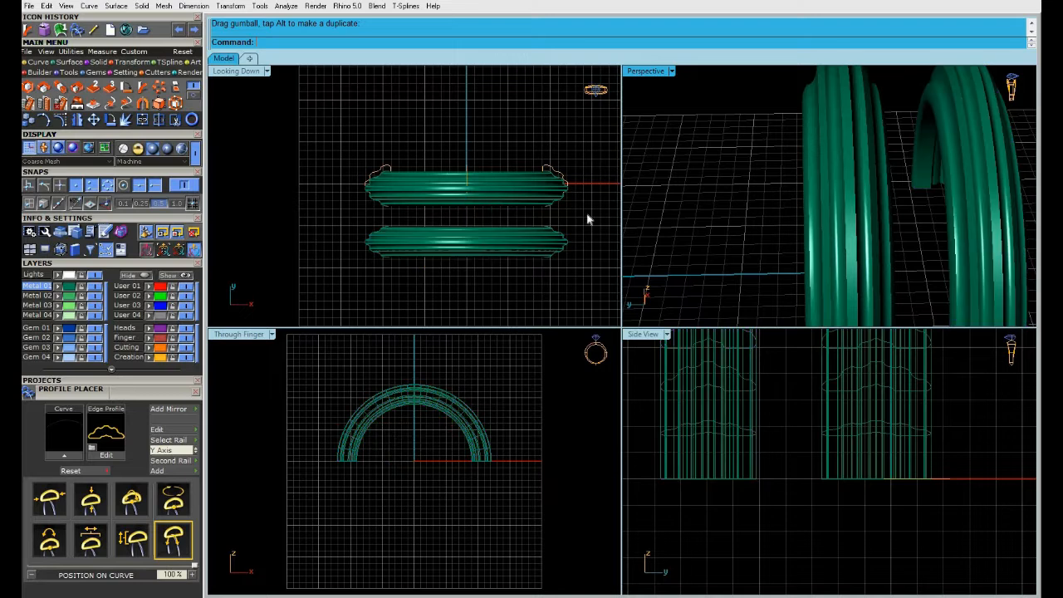
{"action": "key", "text": "ctrl+z"}
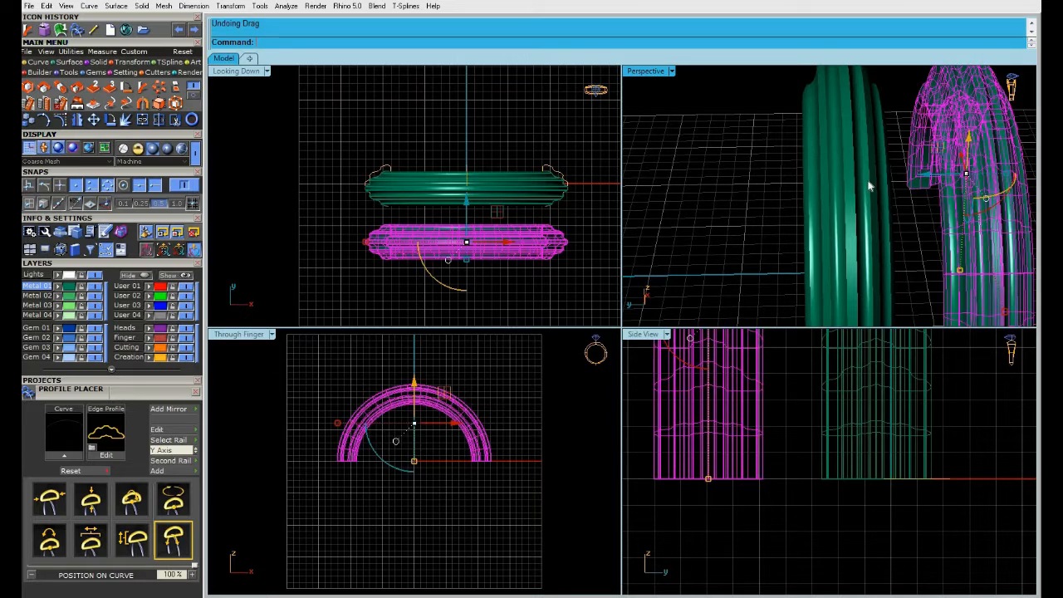
Step: Scale both half bands together along the Y axis so that each one becomes narrower
{"action": "left_click", "coordinate": [872, 215], "text": "shift"}
{"action": "scroll", "coordinate": [469, 207], "scroll_direction": "up", "scroll_amount": 3}
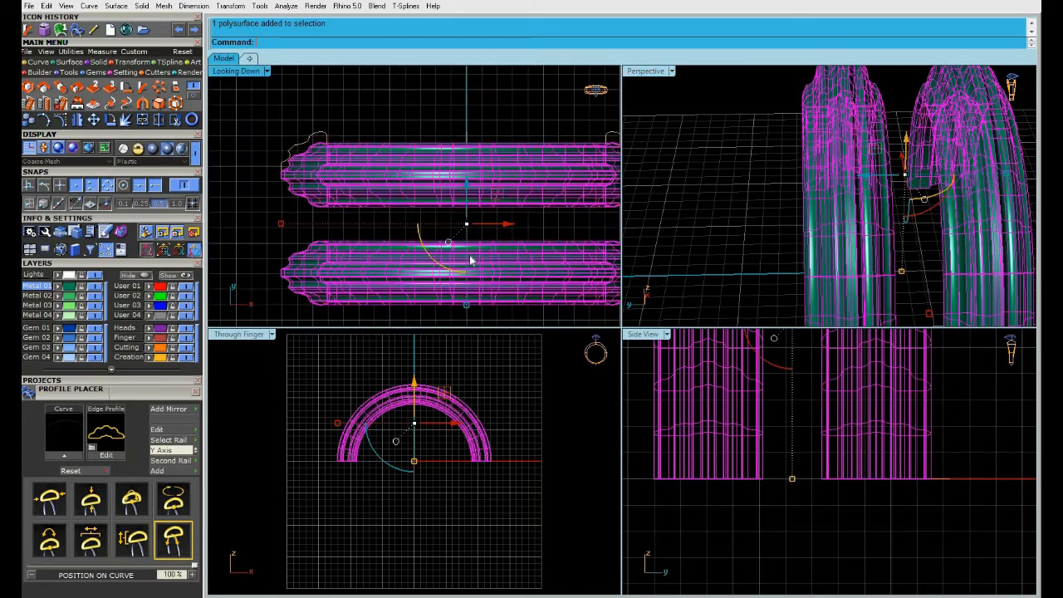
{"action": "left_click_drag", "start_coordinate": [466, 304], "coordinate": [469, 291]}
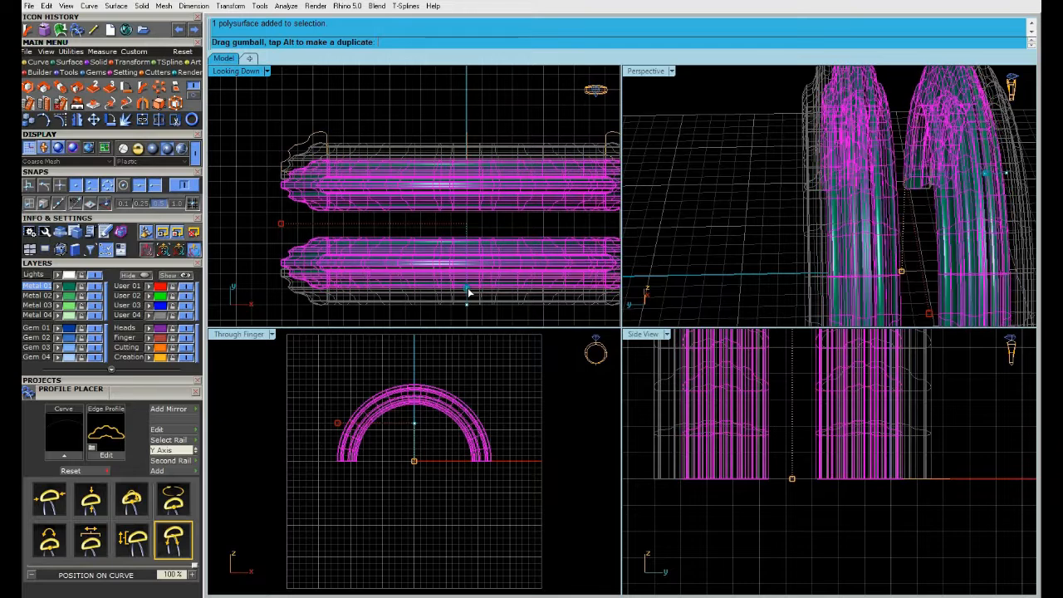
{"action": "left_click", "coordinate": [713, 190]}
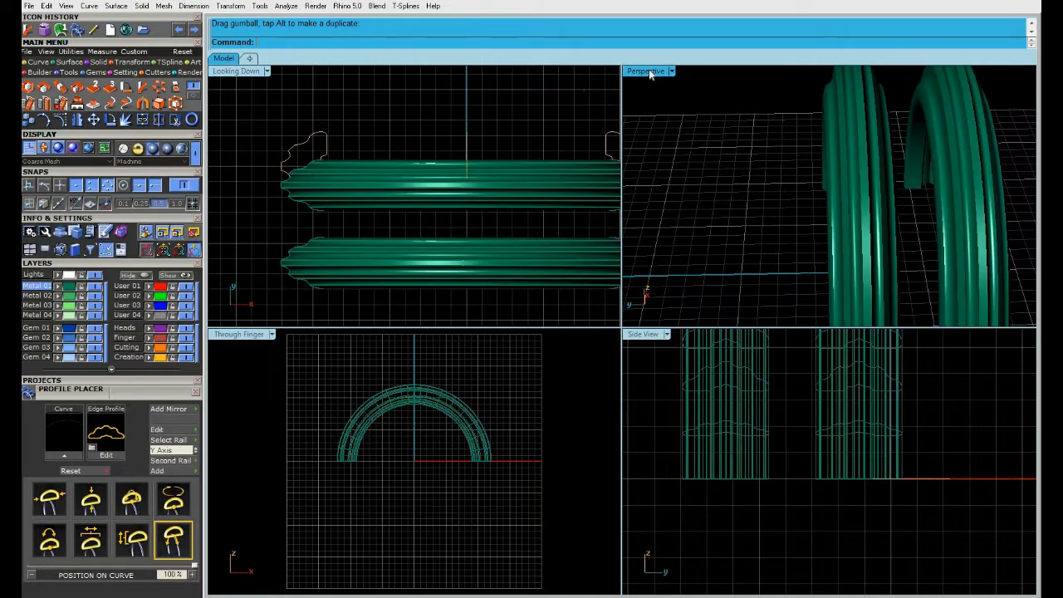
Step: Examine the shape and spacing of the two half bands from above and from several perspective angles
{"action": "double_click", "coordinate": [649, 73]}
{"action": "mouse_move", "coordinate": [658, 230]}
{"action": "right_mouse_down"}
{"action": "mouse_move", "coordinate": [716, 307]}
{"action": "mouse_move", "coordinate": [542, 354]}
{"action": "mouse_move", "coordinate": [560, 254]}
{"action": "mouse_move", "coordinate": [647, 192]}
{"action": "mouse_move", "coordinate": [698, 197]}
{"action": "mouse_move", "coordinate": [540, 232]}
{"action": "right_mouse_up"}
{"action": "scroll", "coordinate": [680, 261], "scroll_direction": "down", "scroll_amount": 5}
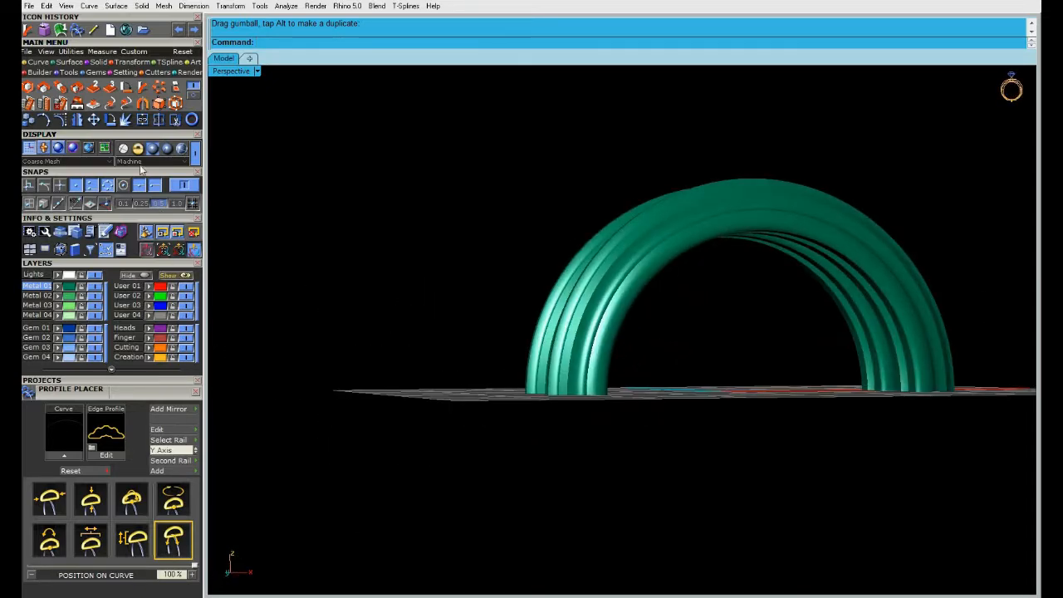
{"action": "double_click", "coordinate": [230, 73]}
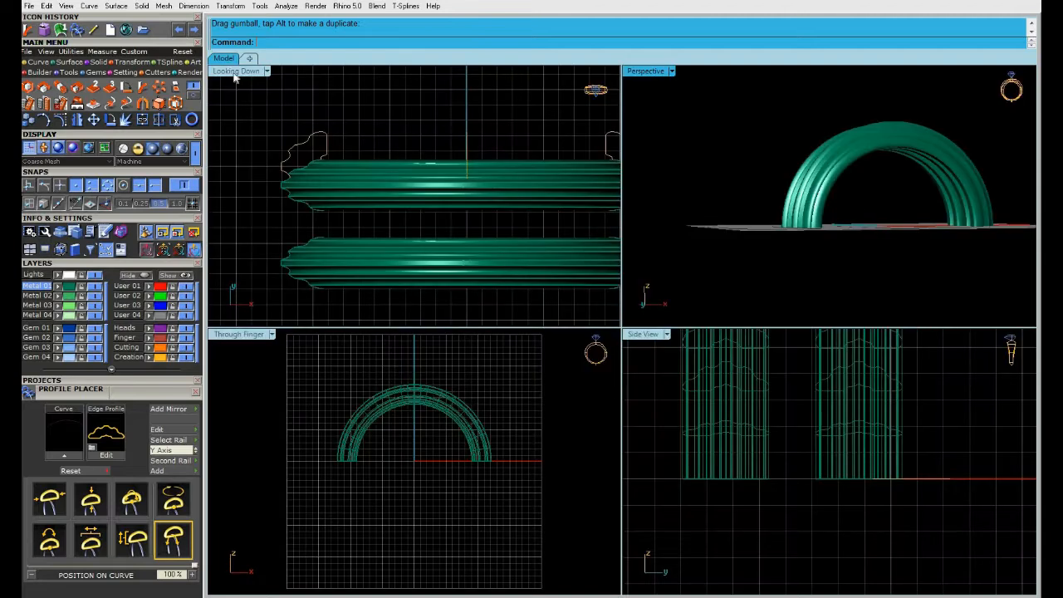
{"action": "key", "text": "ctrl+F1"}
{"action": "scroll", "coordinate": [676, 375], "scroll_direction": "down", "scroll_amount": 3}
{"action": "right_click_drag", "start_coordinate": [652, 380], "coordinate": [617, 327]}
{"action": "key", "text": "Return"}
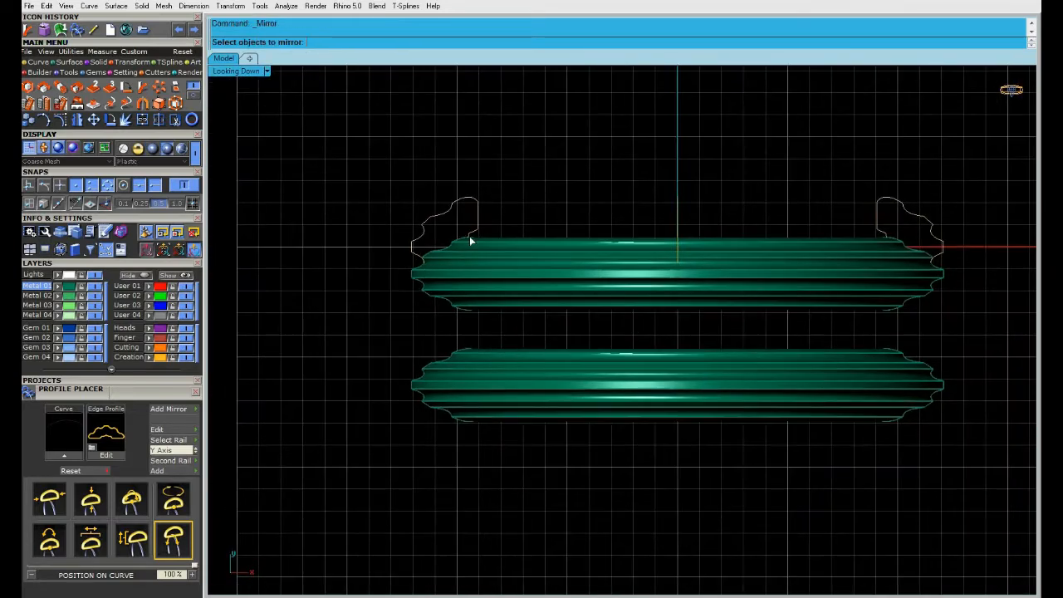
{"action": "double_click", "coordinate": [246, 74]}
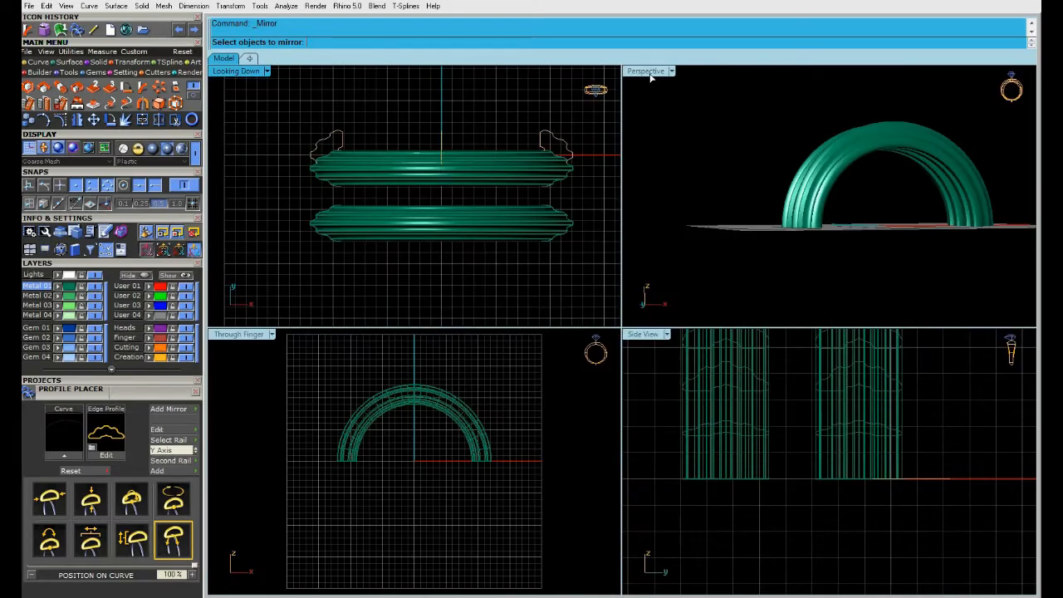
{"action": "double_click", "coordinate": [652, 73]}
{"action": "right_click_drag", "start_coordinate": [752, 209], "coordinate": [834, 226]}
{"action": "right_click_drag", "start_coordinate": [819, 220], "coordinate": [817, 220]}
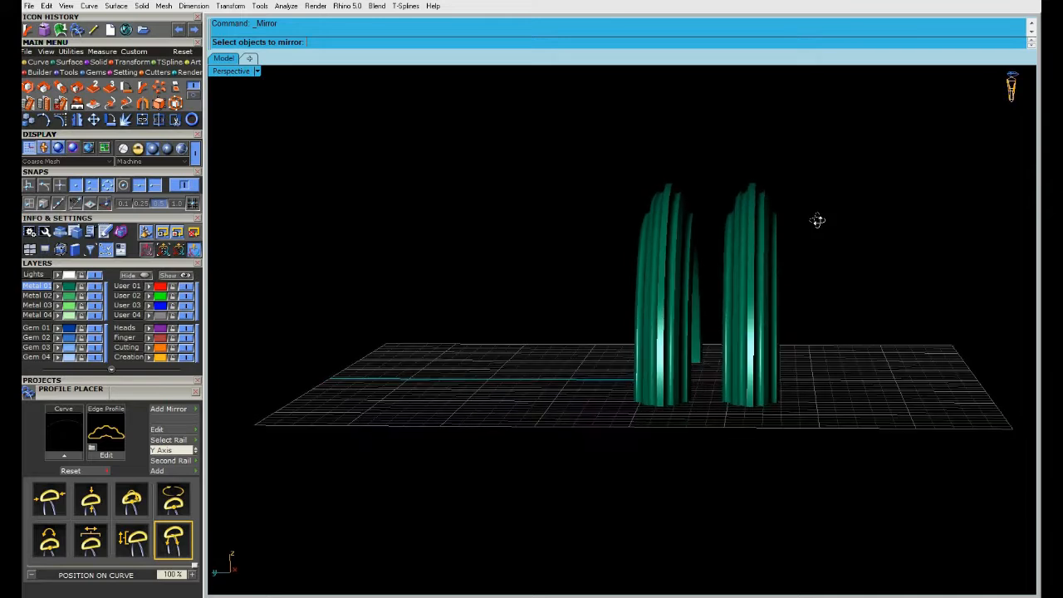
{"action": "double_click", "coordinate": [237, 73]}
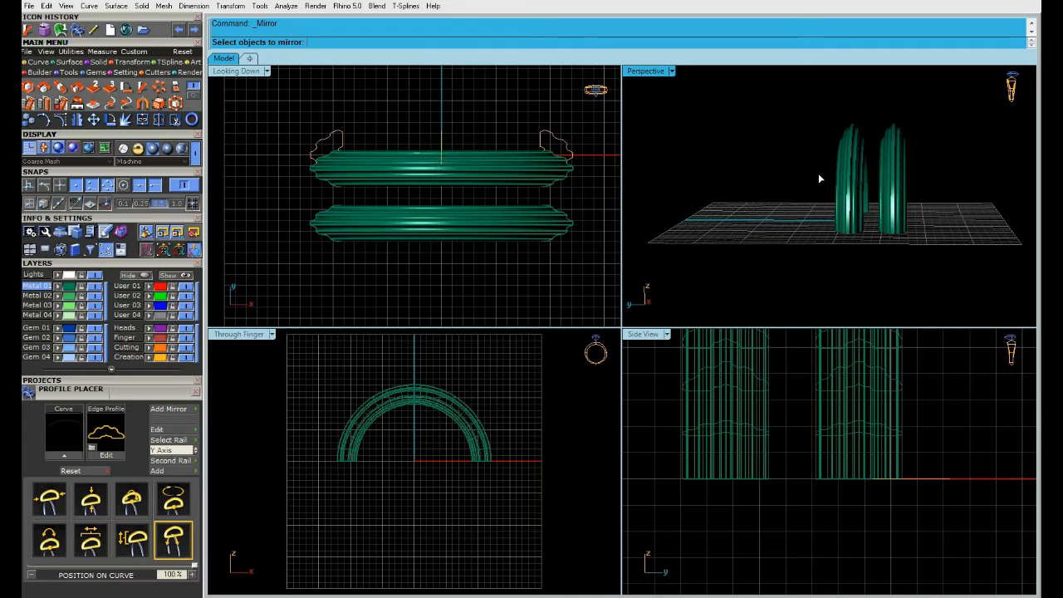
{"action": "double_click", "coordinate": [662, 72]}
{"action": "right_click_drag", "start_coordinate": [758, 296], "coordinate": [682, 329]}
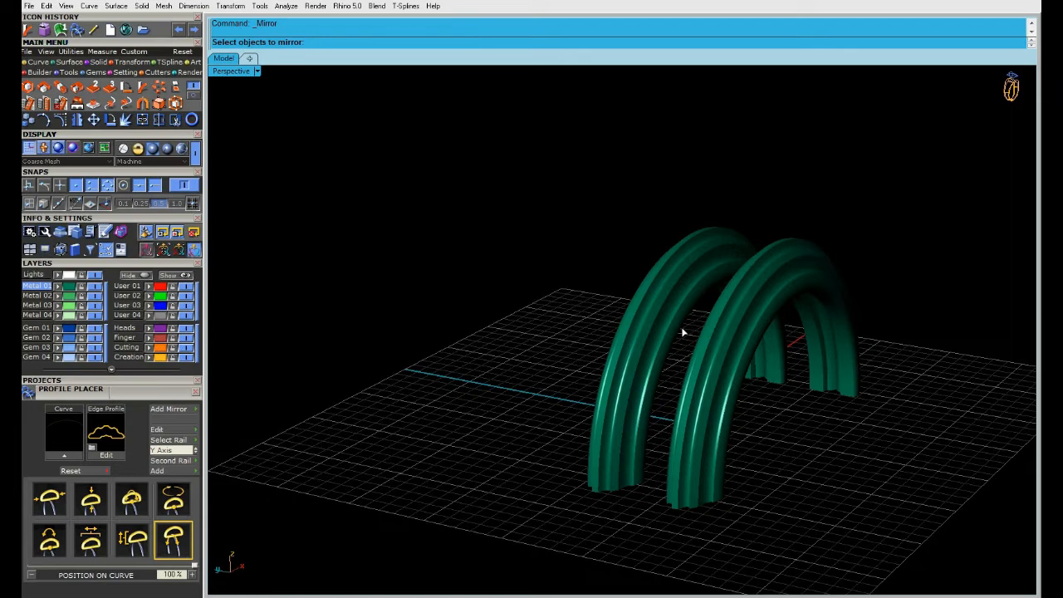
{"action": "double_click", "coordinate": [231, 72]}
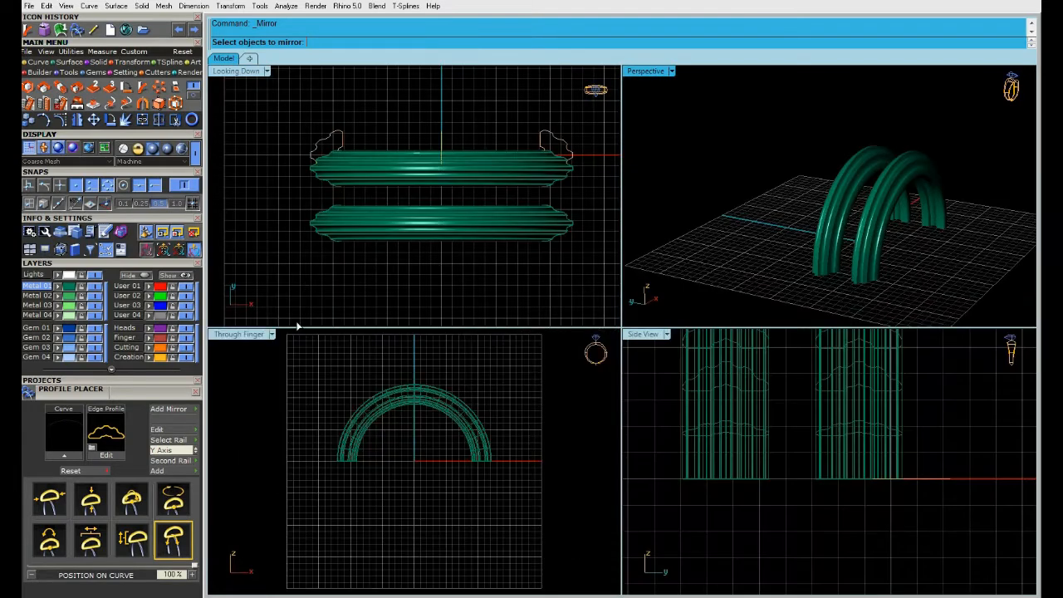
{"action": "double_click", "coordinate": [256, 336]}
{"action": "scroll", "coordinate": [553, 357], "scroll_direction": "up", "scroll_amount": 2}
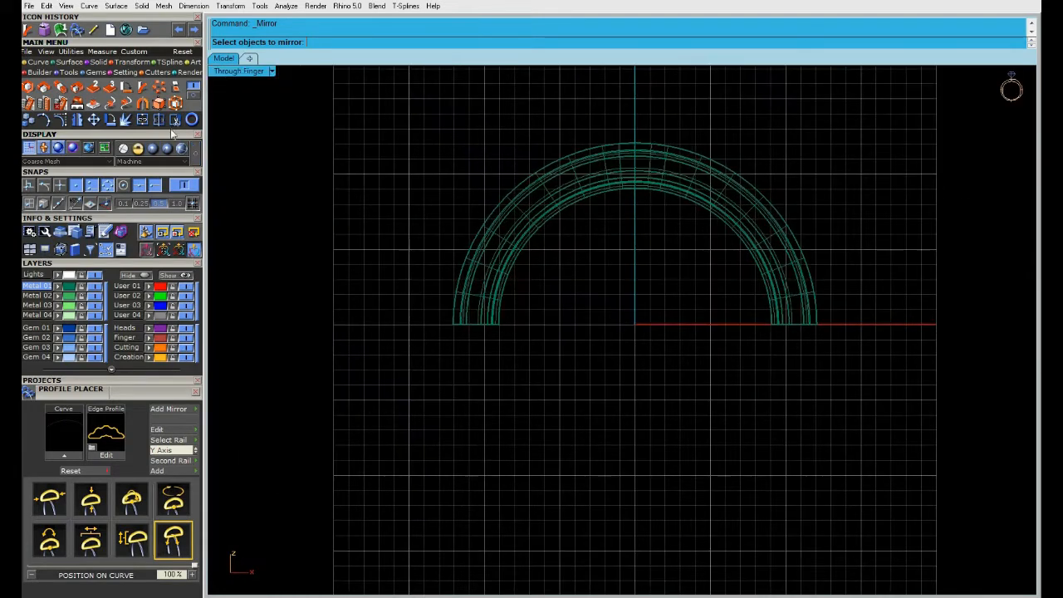
{"action": "right_click_drag", "start_coordinate": [553, 357], "coordinate": [522, 412]}
{"action": "left_click", "coordinate": [46, 65]}
{"action": "type", "text": "0"}
{"action": "key", "text": "Return"}
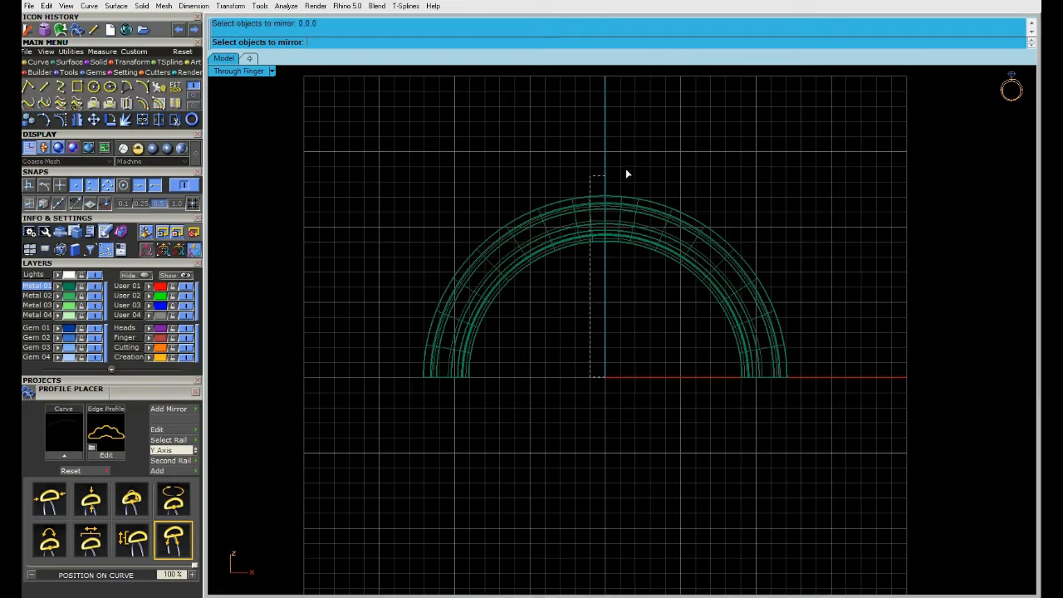
{"action": "left_click", "coordinate": [93, 86]}
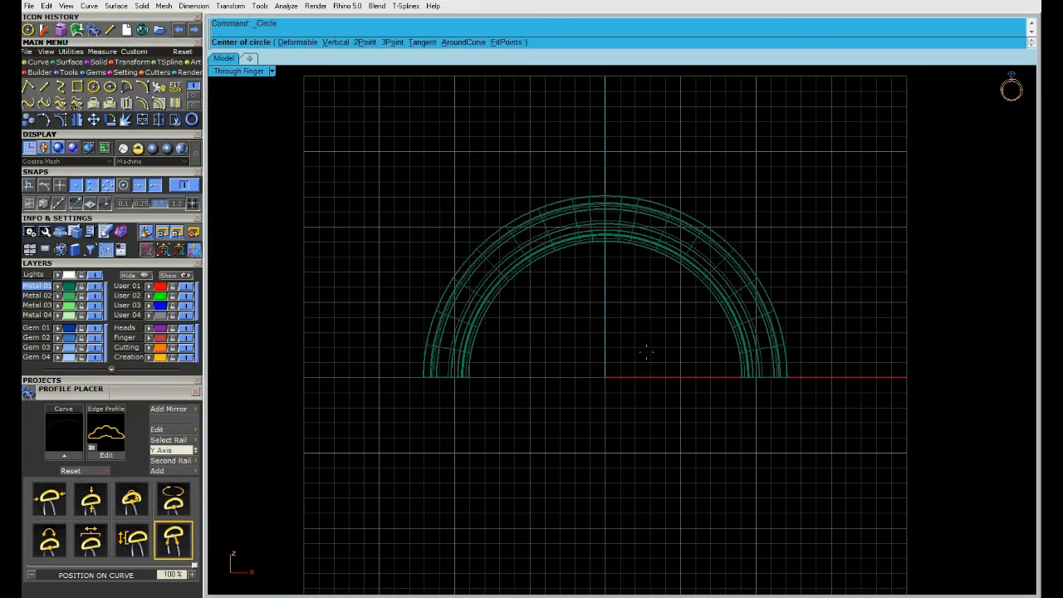
{"action": "double_click", "coordinate": [239, 72]}
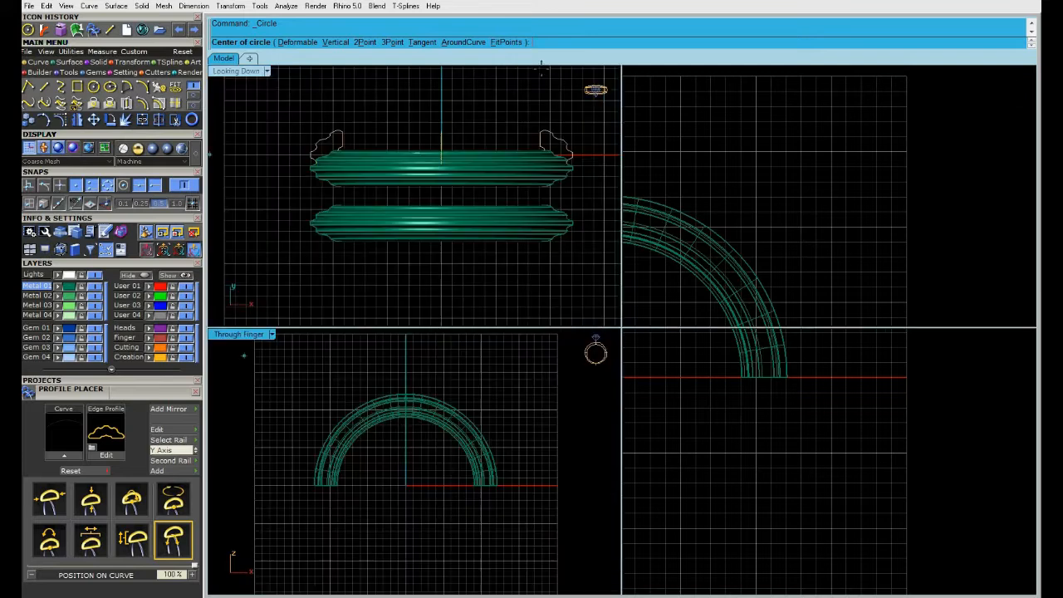
{"action": "double_click", "coordinate": [634, 73]}
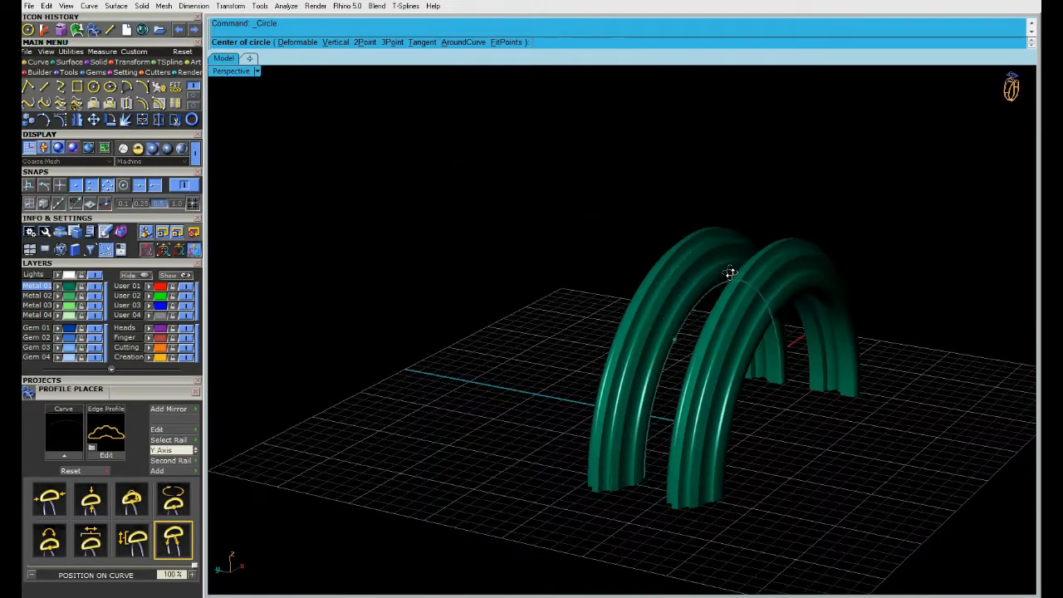
{"action": "right_click_drag", "start_coordinate": [728, 273], "coordinate": [685, 284]}
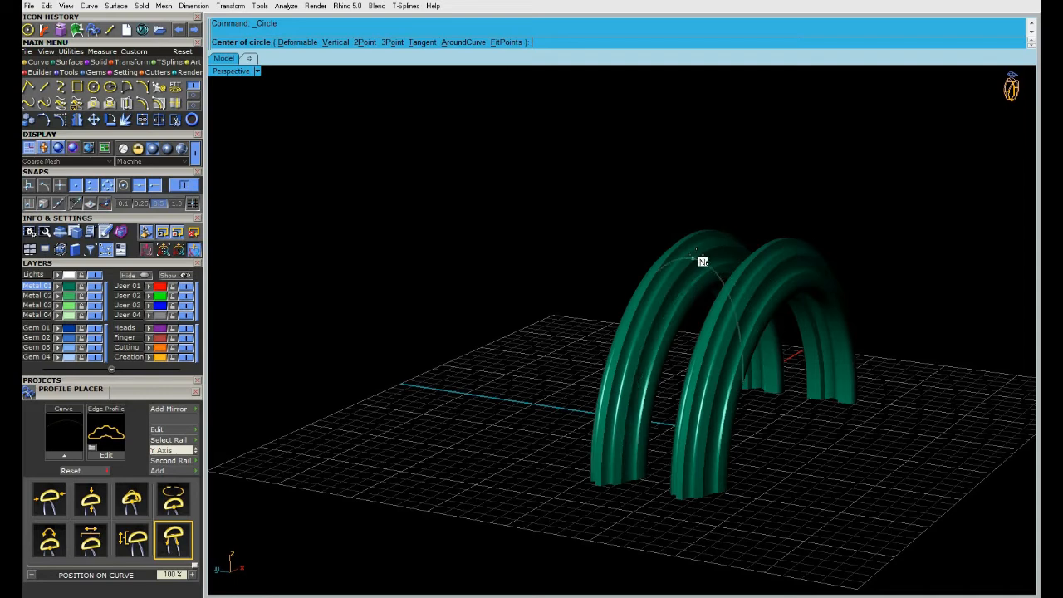
{"action": "scroll", "coordinate": [706, 260], "scroll_direction": "down", "scroll_amount": 2}
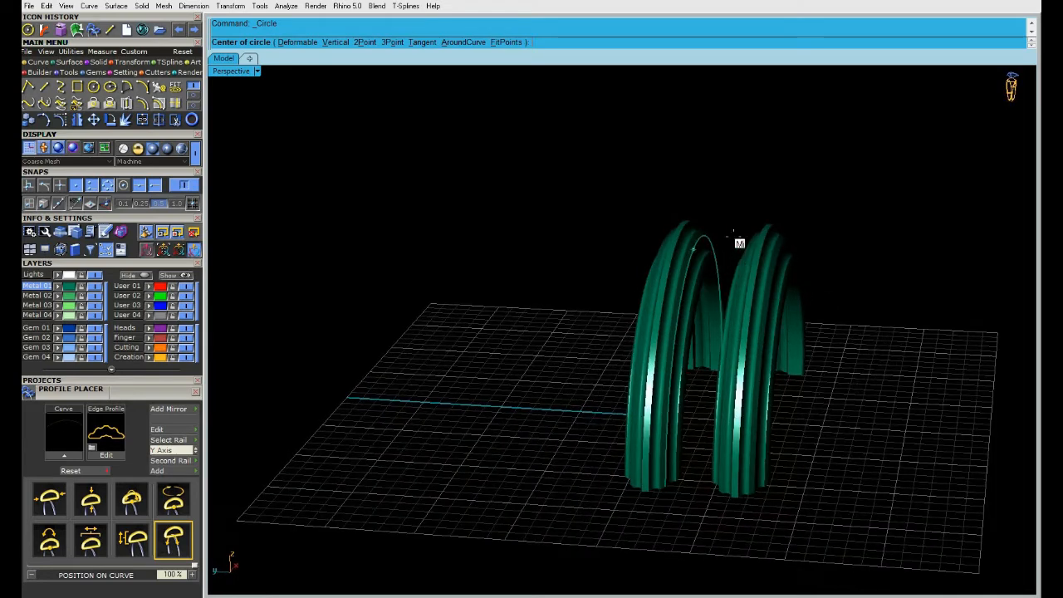
{"action": "scroll", "coordinate": [737, 241], "scroll_direction": "up", "scroll_amount": 5}
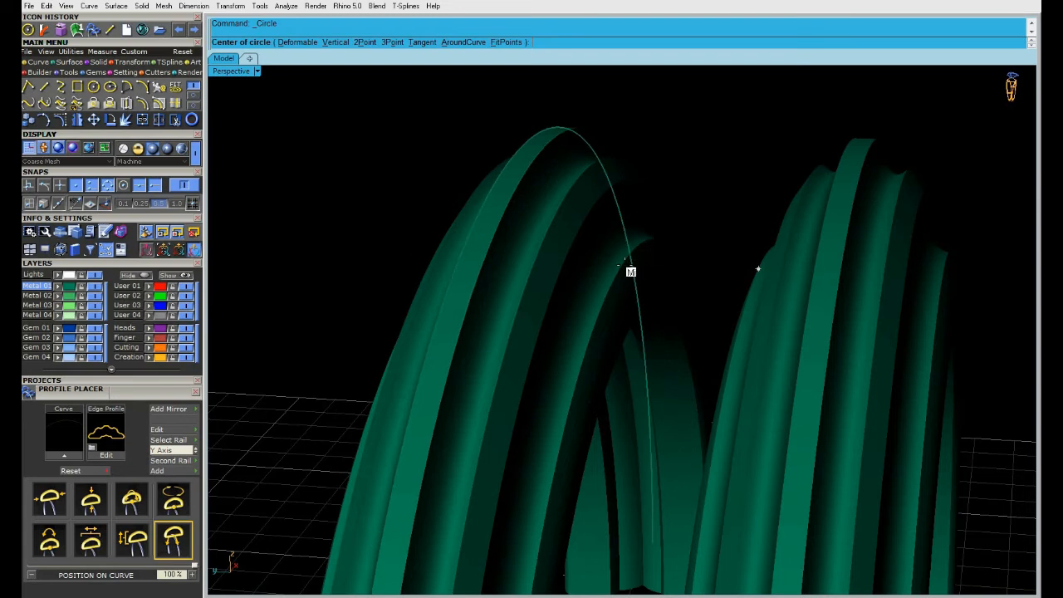
{"action": "left_click", "coordinate": [624, 262]}
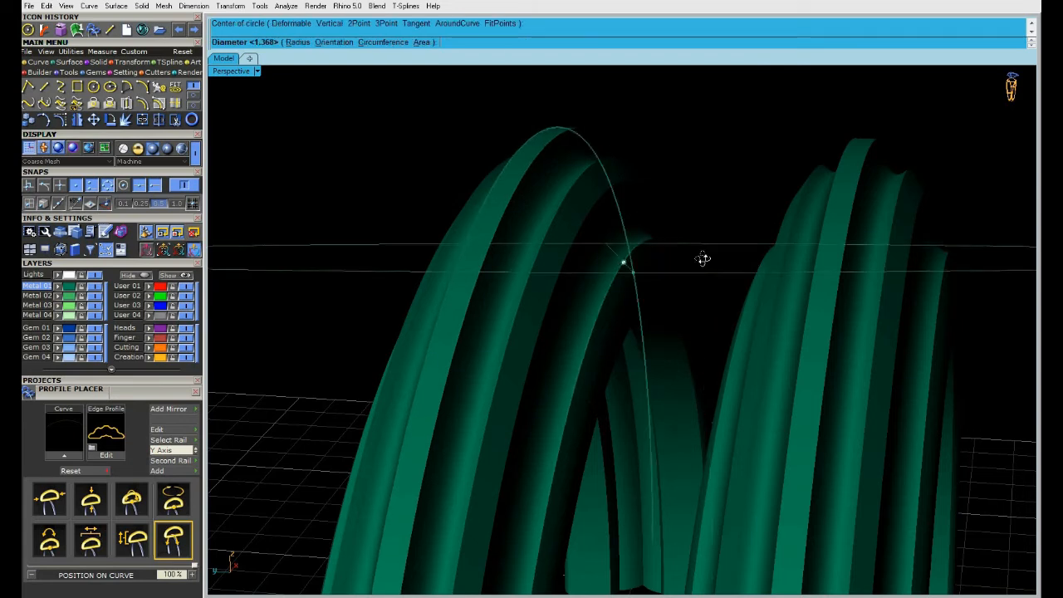
{"action": "right_click_drag", "start_coordinate": [703, 258], "coordinate": [738, 252]}
{"action": "key", "text": "Escape"}
Step: Extract isocurves in the U direction along the facing inner edges of the two half bands
{"action": "right_click_drag", "start_coordinate": [651, 270], "coordinate": [600, 282]}
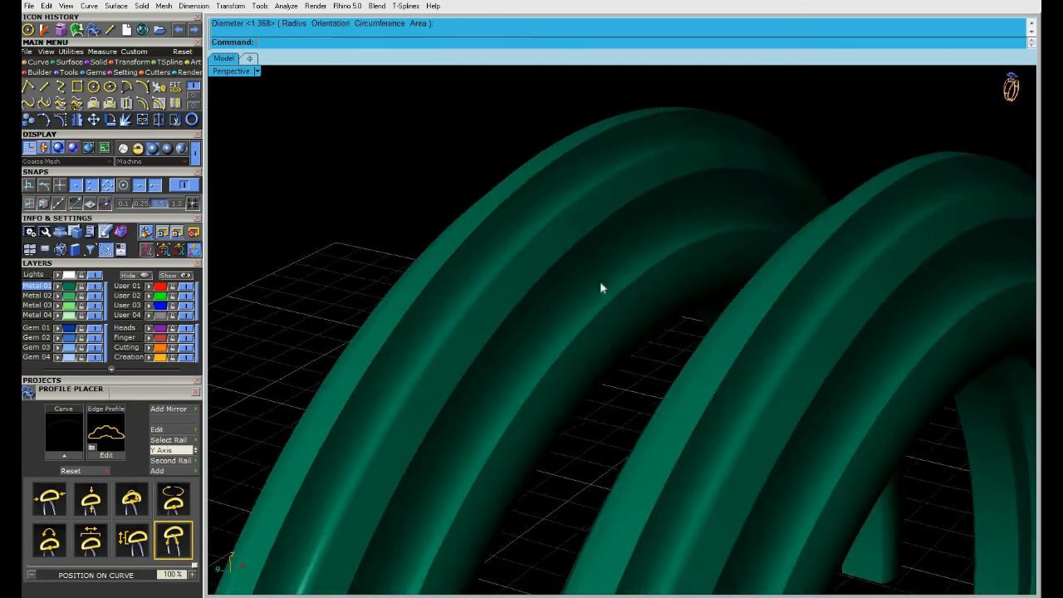
{"action": "scroll", "coordinate": [610, 283], "scroll_direction": "down", "scroll_amount": 2}
{"action": "left_click", "coordinate": [70, 62]}
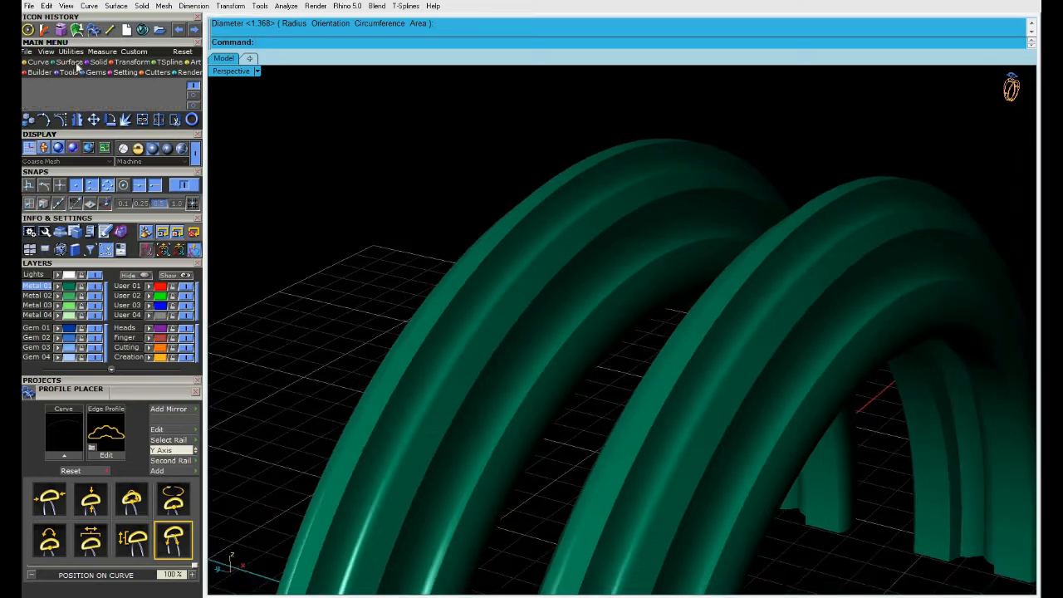
{"action": "left_click", "coordinate": [33, 62]}
{"action": "left_click", "coordinate": [175, 103]}
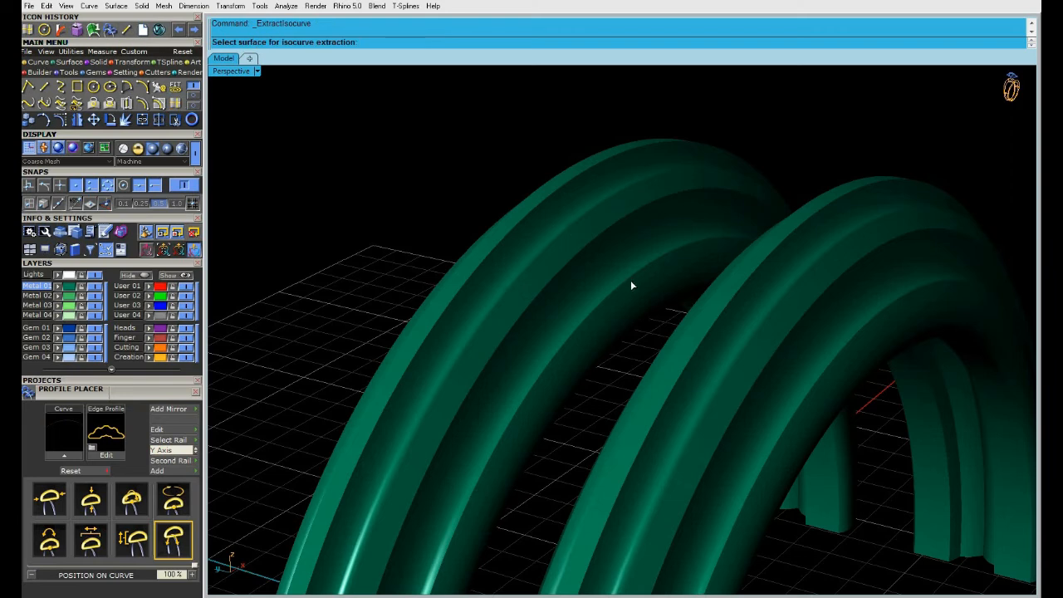
{"action": "left_click", "coordinate": [652, 287]}
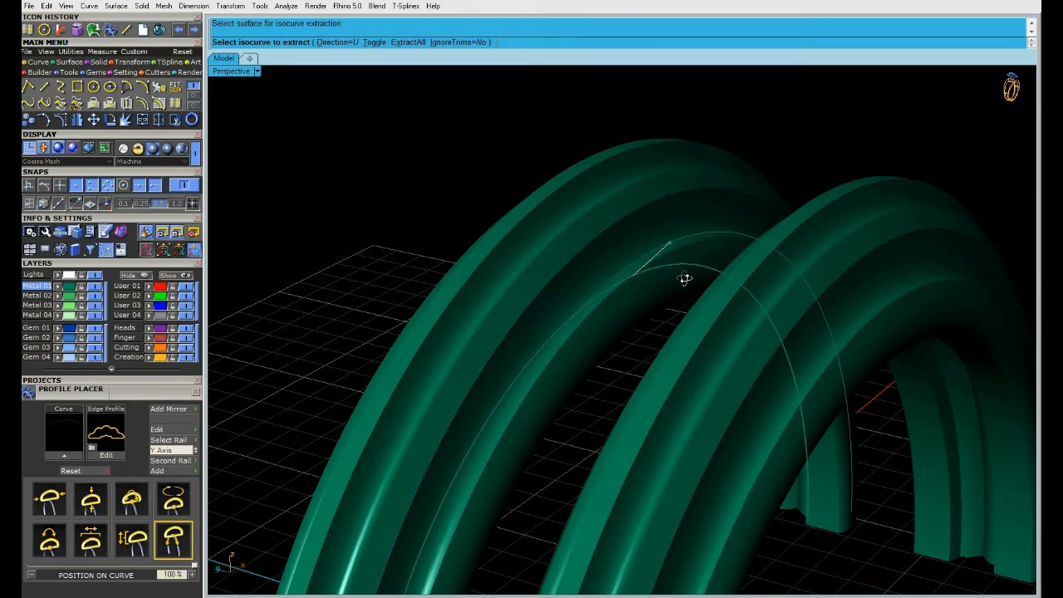
{"action": "right_click_drag", "start_coordinate": [683, 277], "coordinate": [606, 249]}
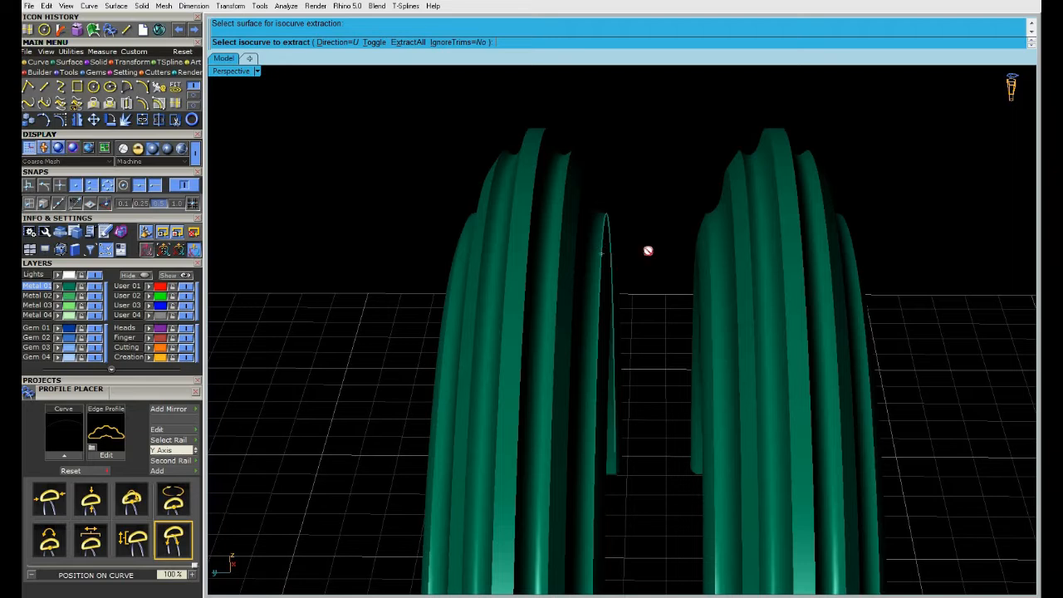
{"action": "left_click", "coordinate": [648, 249]}
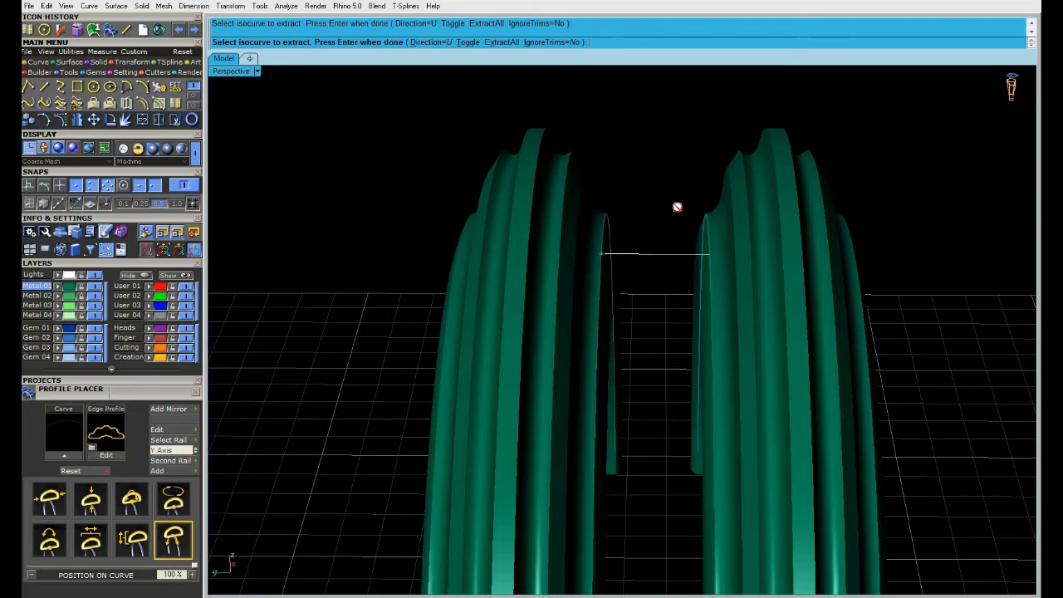
{"action": "mouse_move", "coordinate": [671, 205]}
{"action": "right_mouse_down"}
{"action": "mouse_move", "coordinate": [621, 204]}
{"action": "mouse_move", "coordinate": [582, 240]}
{"action": "mouse_move", "coordinate": [636, 265]}
{"action": "mouse_move", "coordinate": [694, 227]}
{"action": "mouse_move", "coordinate": [686, 218]}
{"action": "right_mouse_up"}
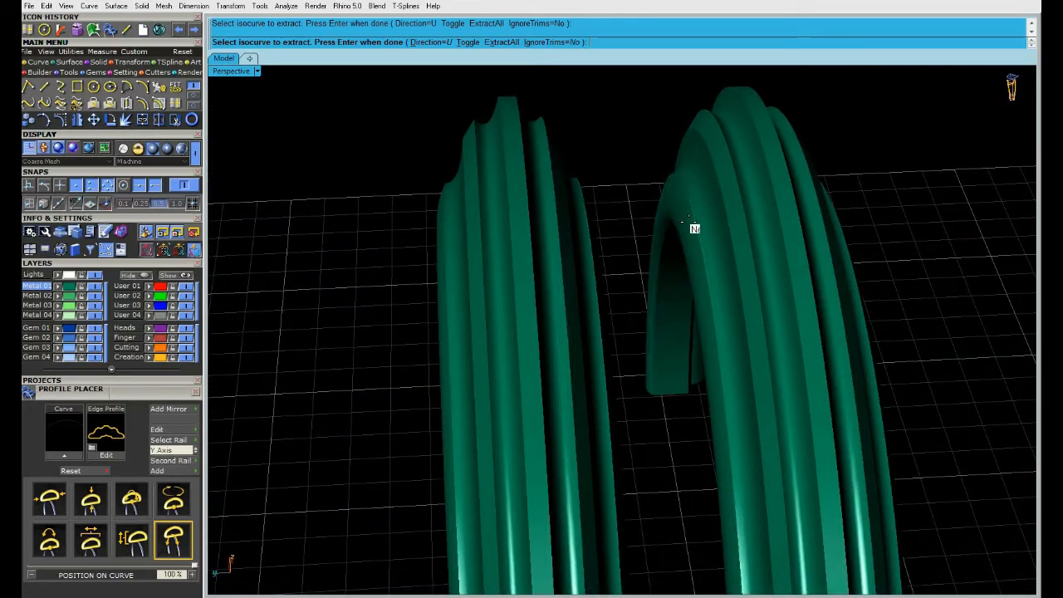
{"action": "left_click", "coordinate": [694, 228]}
{"action": "key", "text": "Return"}
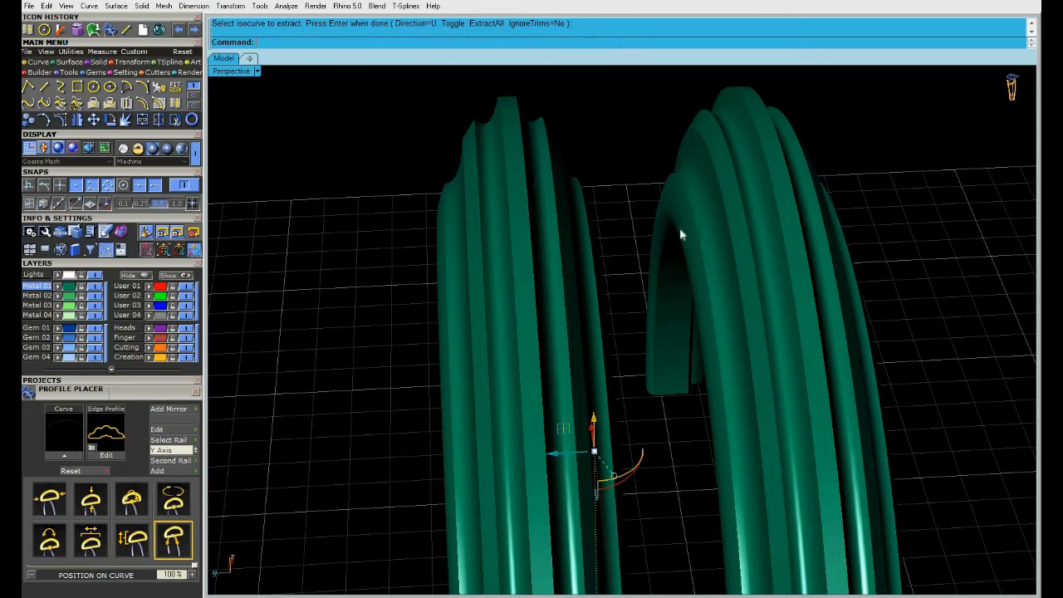
{"action": "key", "text": "Escape"}
{"action": "left_click", "coordinate": [582, 237]}
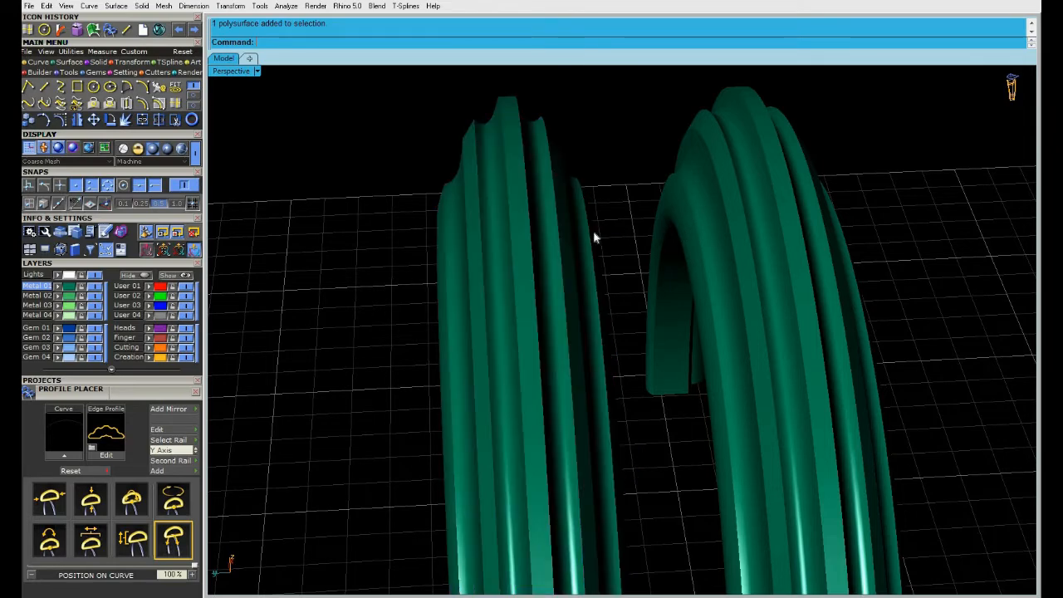
{"action": "left_click", "coordinate": [591, 235]}
{"action": "left_click", "coordinate": [650, 271]}
{"action": "right_click_drag", "start_coordinate": [600, 268], "coordinate": [453, 186]}
{"action": "key", "text": "Escape"}
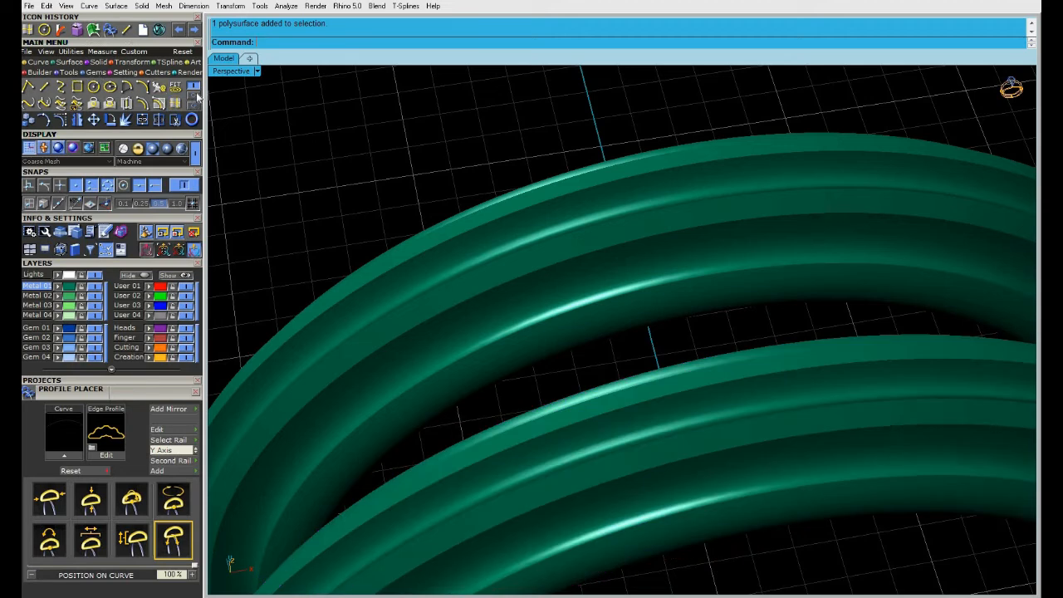
Step: Duplicate the facing inner edges of the two half bands as curves
{"action": "right_click", "coordinate": [176, 103]}
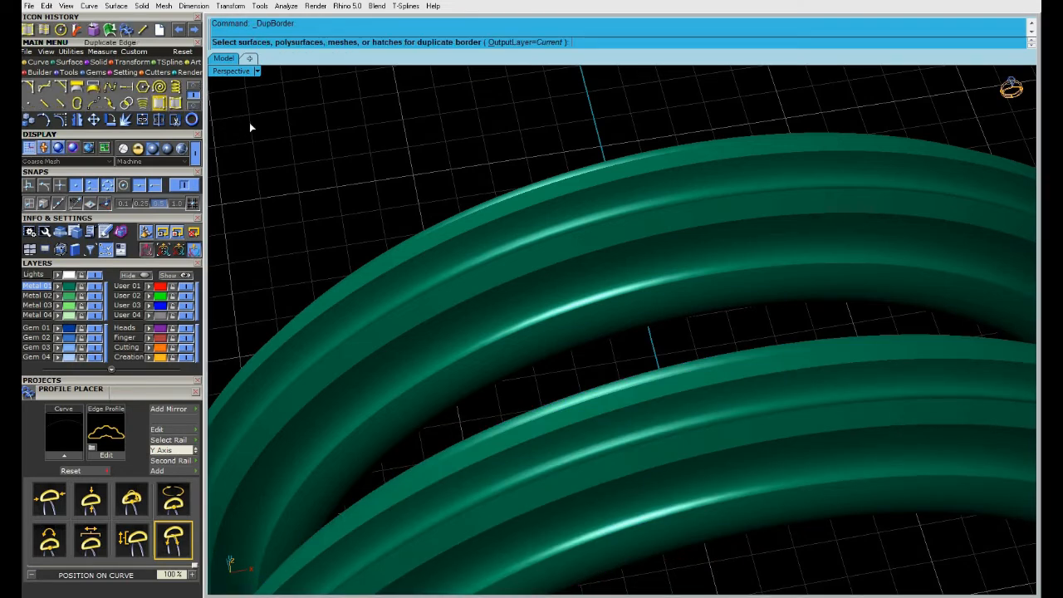
{"action": "left_click", "coordinate": [158, 103]}
{"action": "left_click", "coordinate": [664, 286]}
{"action": "right_click_drag", "start_coordinate": [865, 285], "coordinate": [683, 244]}
{"action": "left_click", "coordinate": [732, 264]}
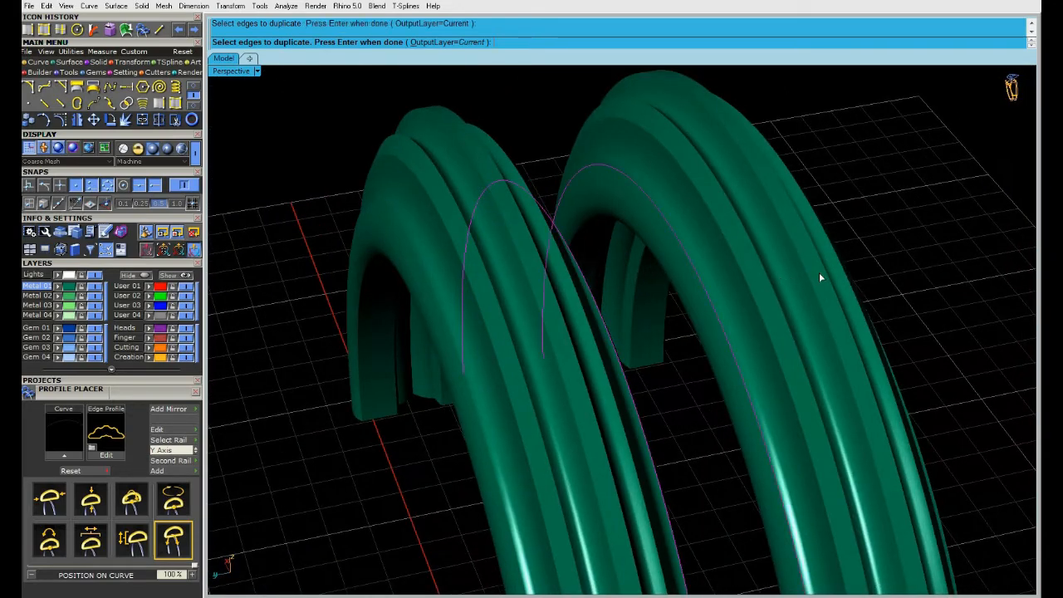
{"action": "right_click", "coordinate": [840, 269]}
Step: Move both half bands to the Metal 02 layer
{"action": "right_click_drag", "start_coordinate": [775, 260], "coordinate": [210, 320]}
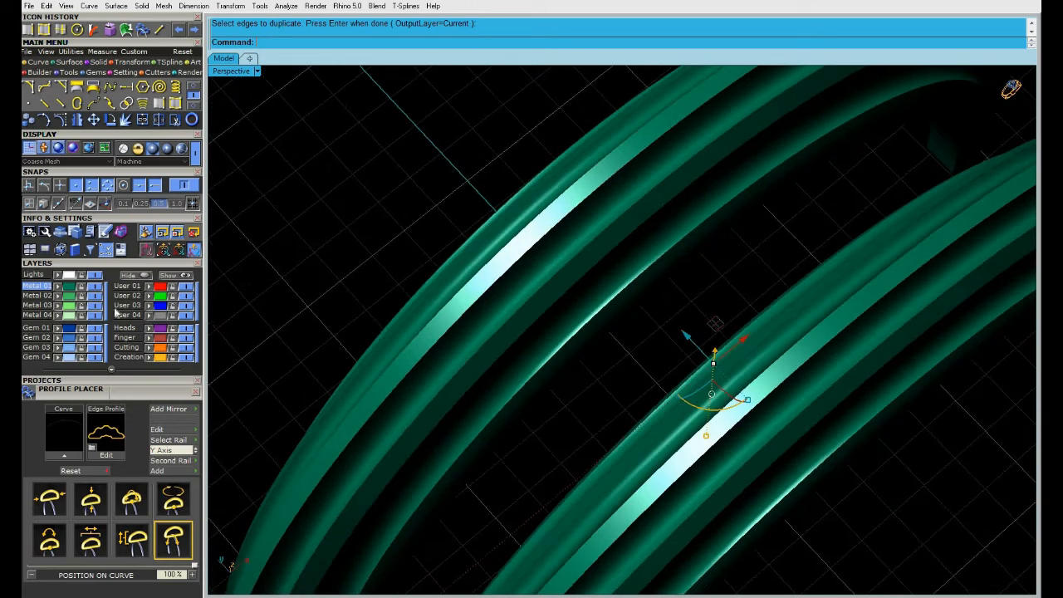
{"action": "left_click", "coordinate": [624, 297]}
{"action": "left_click", "coordinate": [704, 313]}
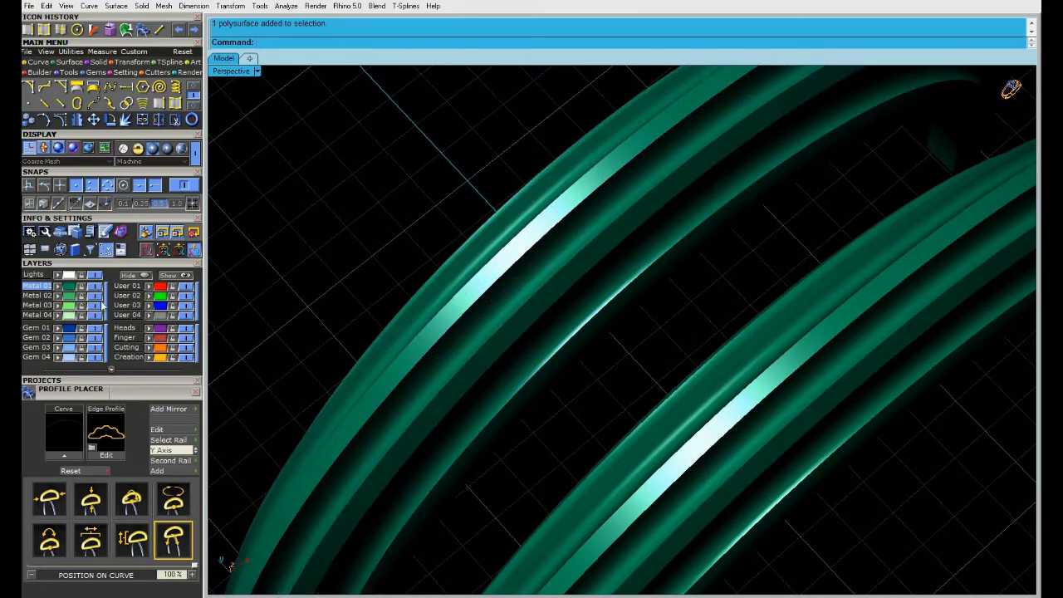
{"action": "left_click", "coordinate": [59, 295]}
{"action": "left_click", "coordinate": [734, 382]}
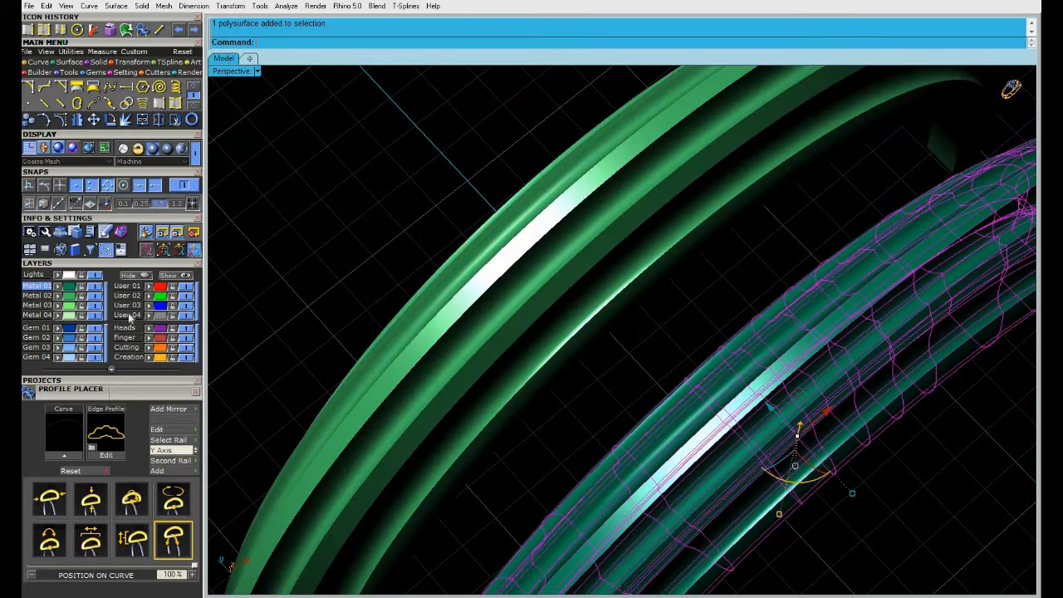
{"action": "left_click", "coordinate": [57, 296]}
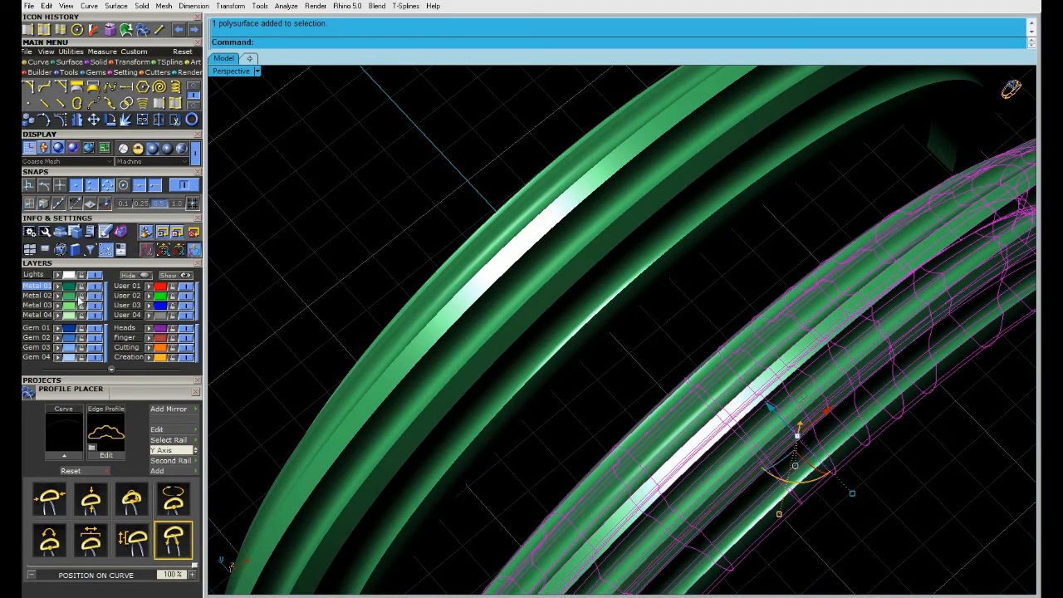
Step: Keep Metal 01 as the current layer and hide the Metal 02 layer
{"action": "left_click", "coordinate": [95, 296]}
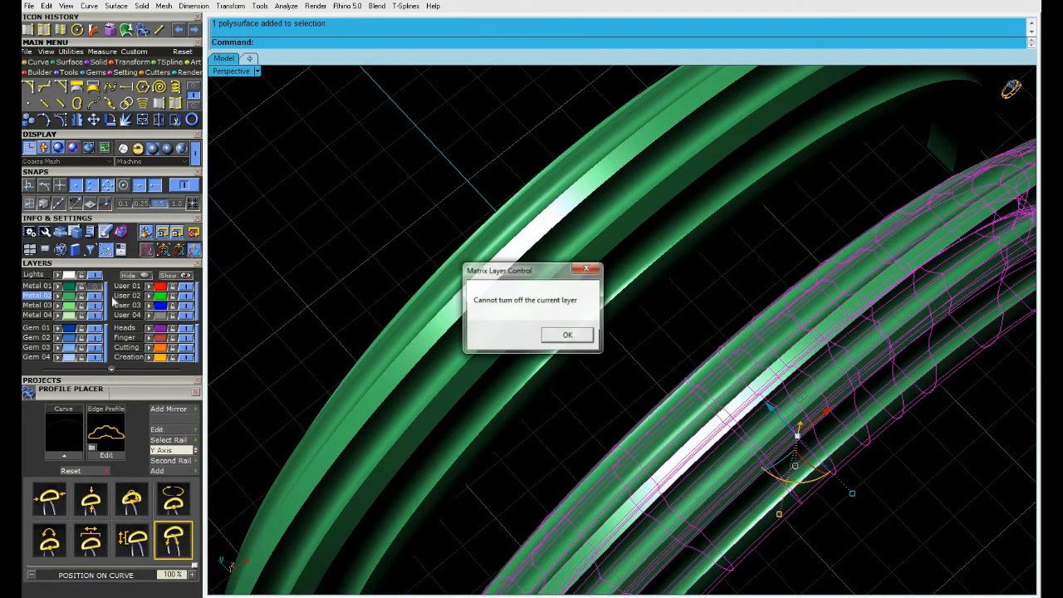
{"action": "key", "text": "Return"}
{"action": "left_click", "coordinate": [41, 286]}
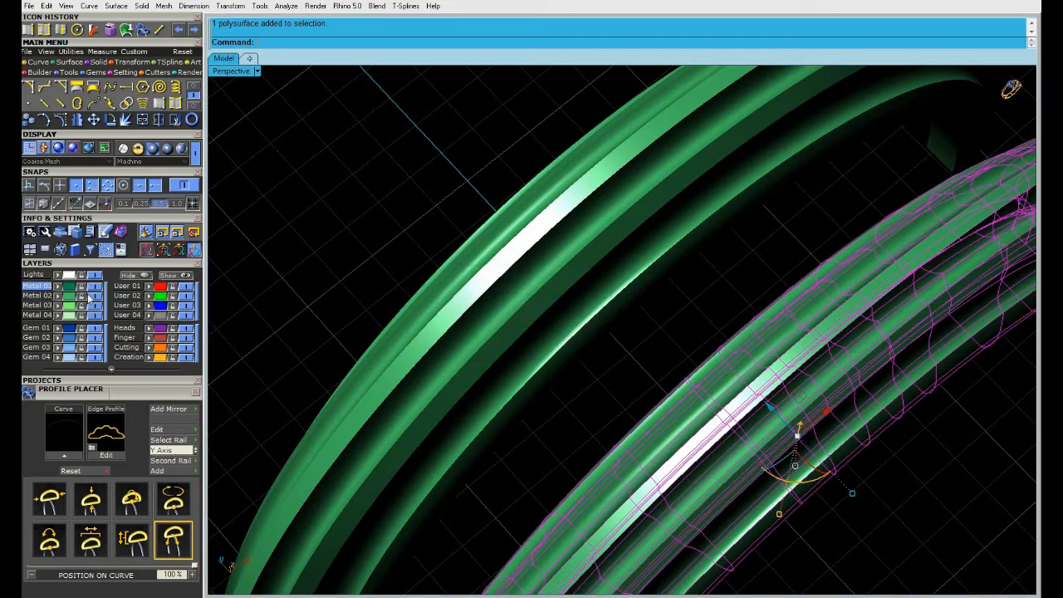
{"action": "left_click", "coordinate": [92, 296]}
{"action": "right_click_drag", "start_coordinate": [714, 296], "coordinate": [673, 269]}
Step: Undo the edge duplication, then show the Metal 02 layer again and lock it
{"action": "key", "text": "ctrl+z"}
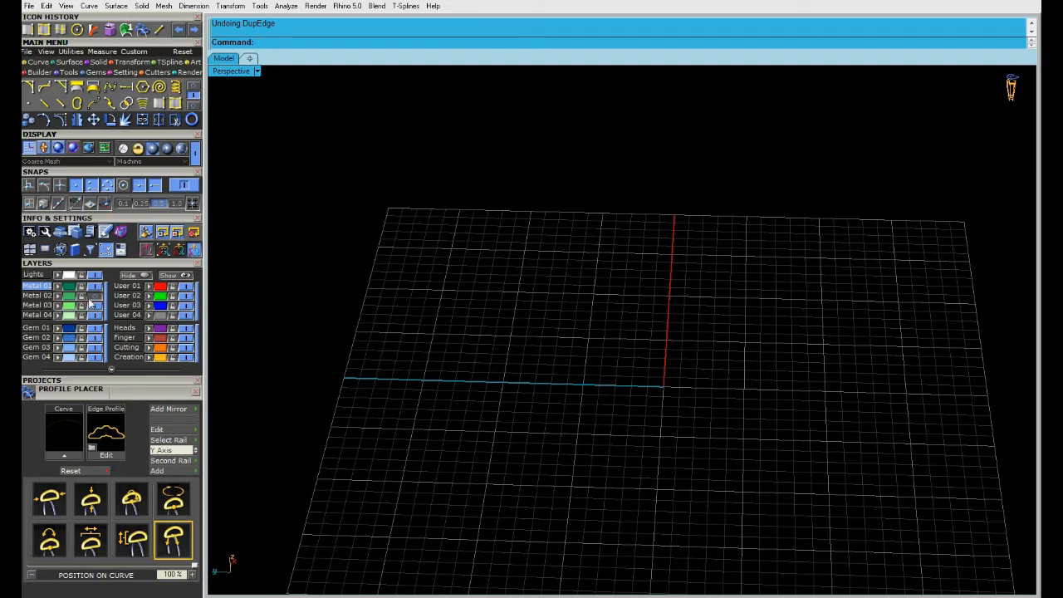
{"action": "left_click", "coordinate": [93, 296]}
{"action": "right_click_drag", "start_coordinate": [545, 327], "coordinate": [722, 298]}
{"action": "scroll", "coordinate": [268, 143], "scroll_direction": "up", "scroll_amount": 6}
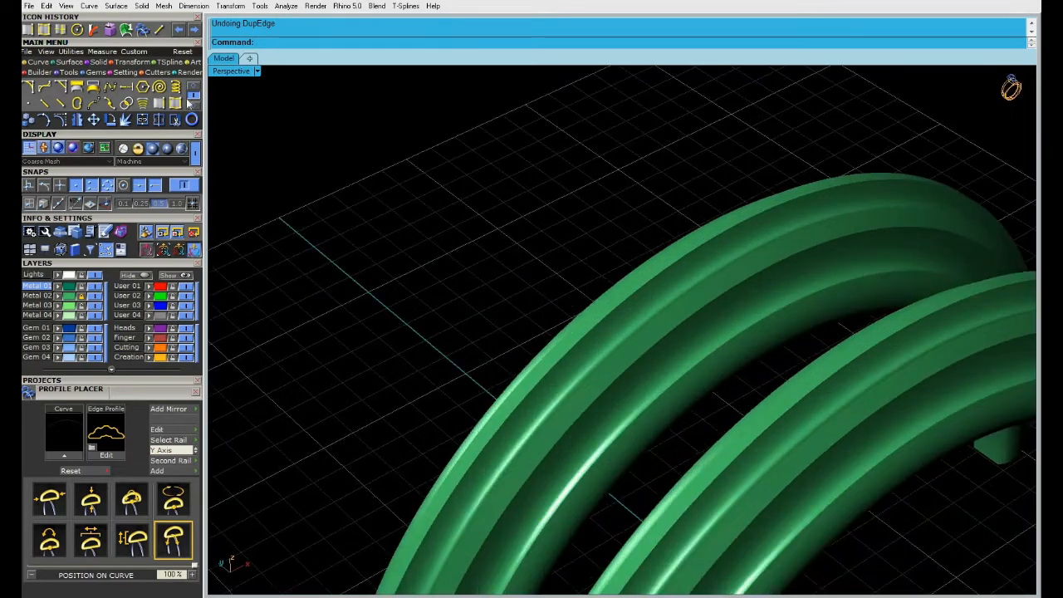
{"action": "left_click", "coordinate": [159, 103]}
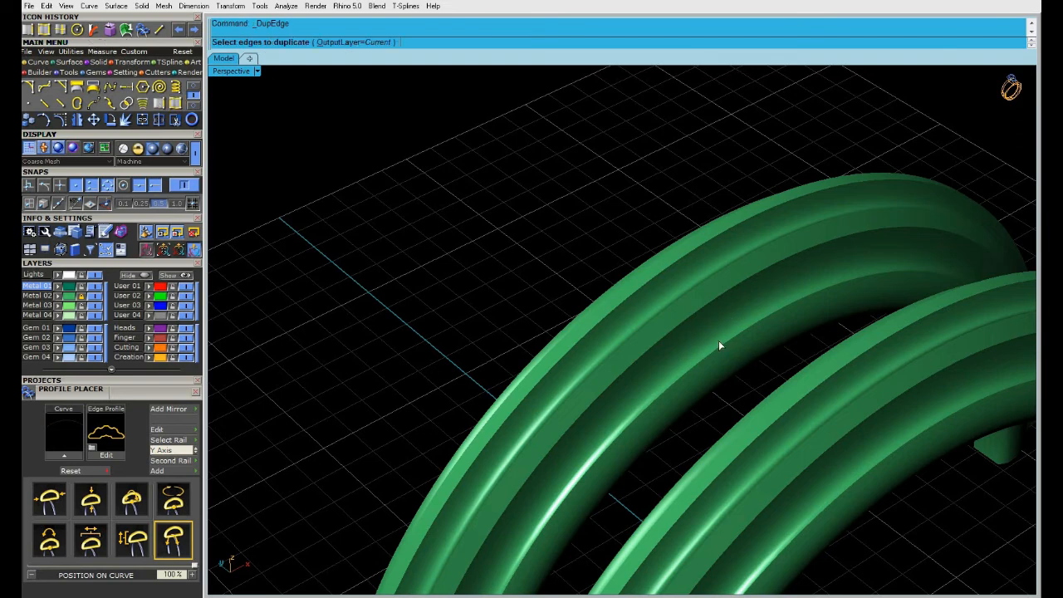
{"action": "right_click_drag", "start_coordinate": [756, 351], "coordinate": [753, 327]}
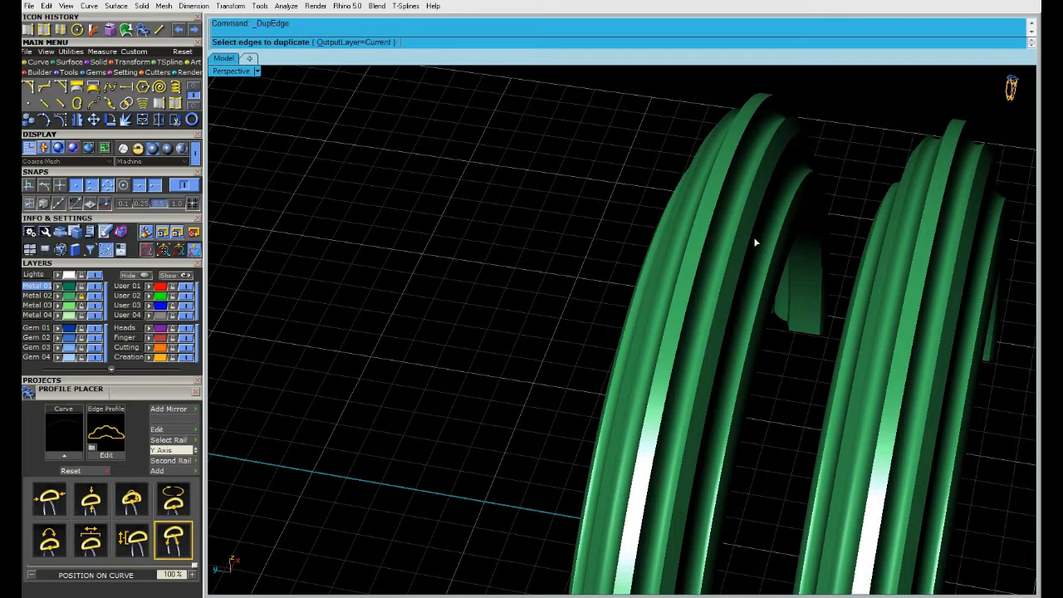
{"action": "right_click_drag", "start_coordinate": [704, 247], "coordinate": [837, 262]}
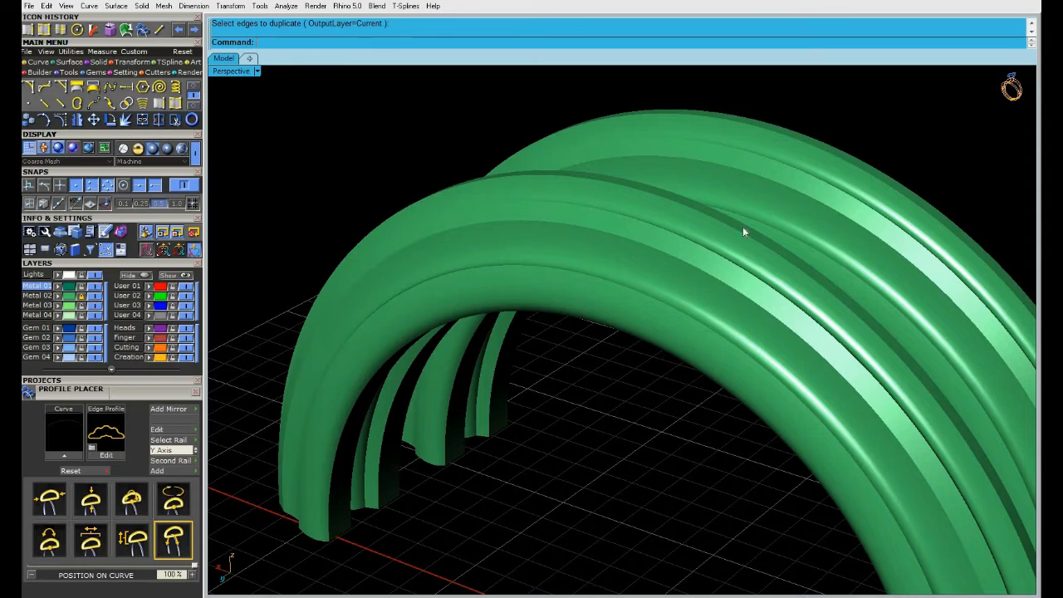
{"action": "mouse_move", "coordinate": [744, 230]}
{"action": "right_mouse_down"}
{"action": "mouse_move", "coordinate": [636, 246]}
{"action": "mouse_move", "coordinate": [711, 325]}
{"action": "mouse_move", "coordinate": [601, 304]}
{"action": "mouse_move", "coordinate": [509, 218]}
{"action": "mouse_move", "coordinate": [745, 227]}
{"action": "right_mouse_up"}
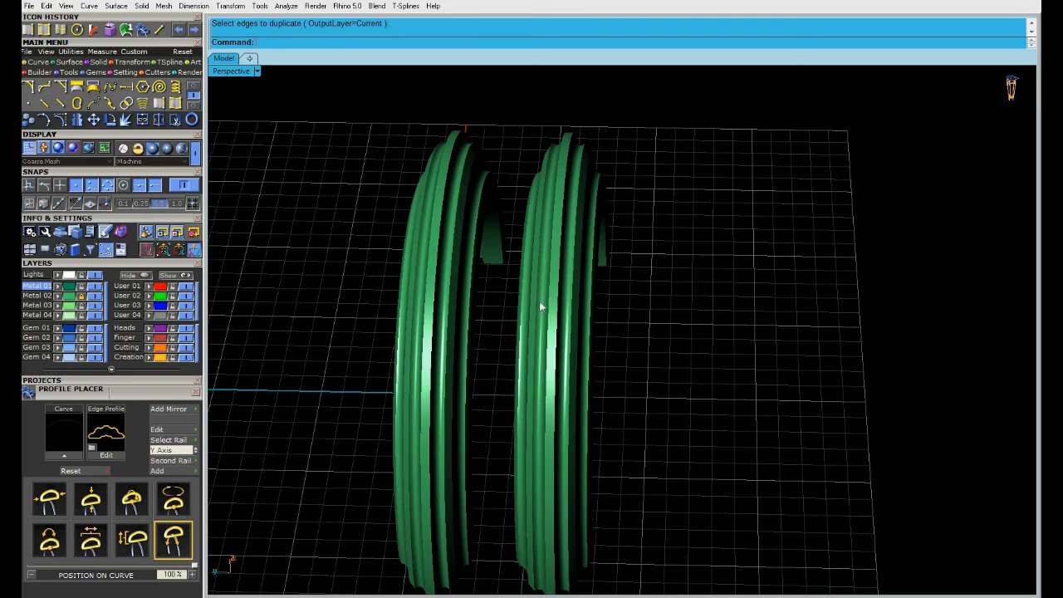
{"action": "double_click", "coordinate": [244, 73]}
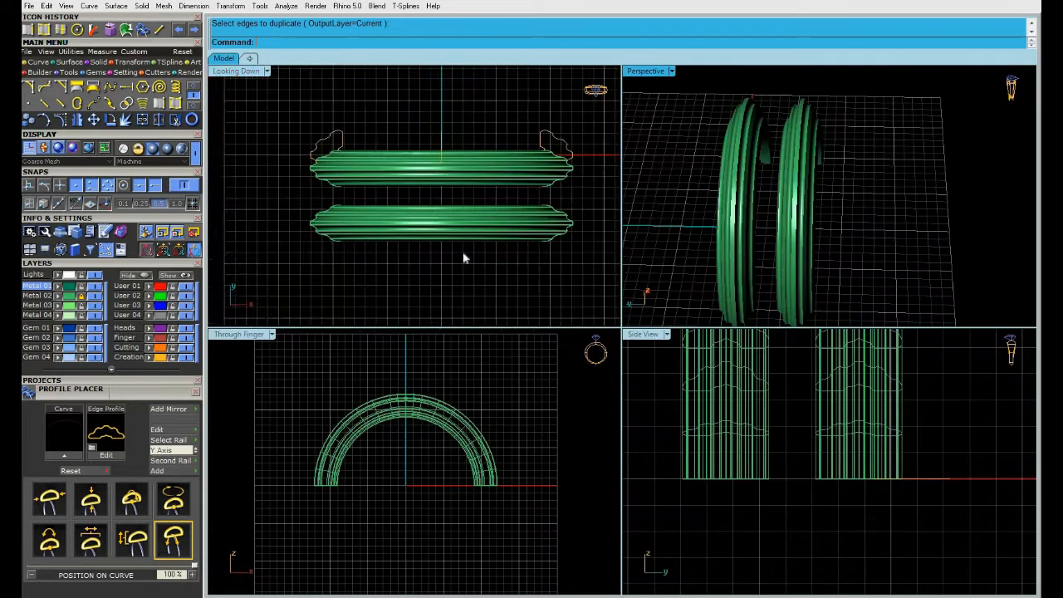
{"action": "double_click", "coordinate": [668, 74]}
{"action": "right_click_drag", "start_coordinate": [592, 213], "coordinate": [519, 171]}
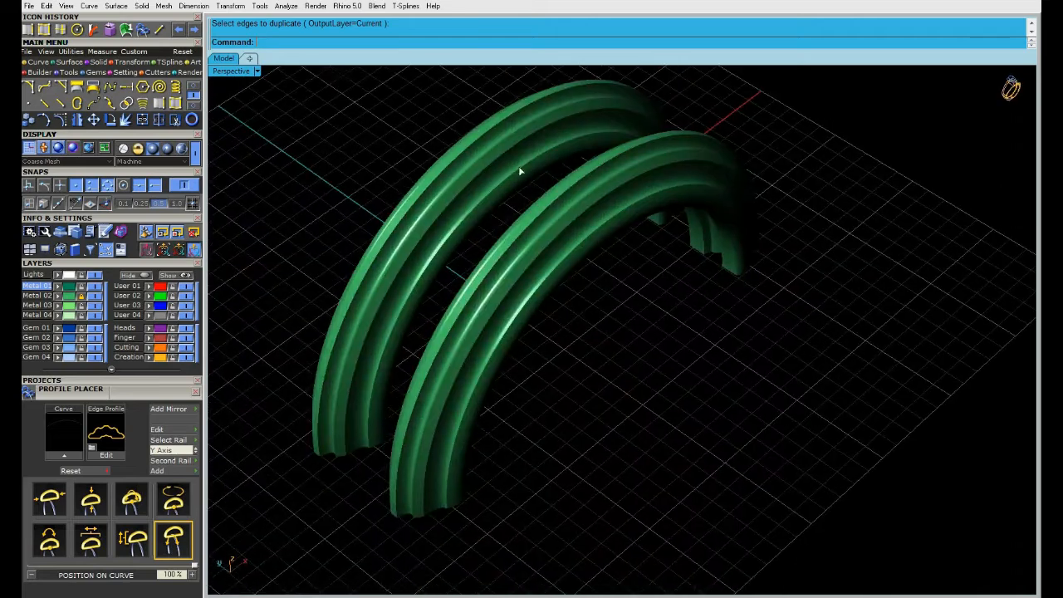
Step: Unlock the Metal 02 layer and duplicate one inner edge on each half band, on the sides facing each other
{"action": "right_click_drag", "start_coordinate": [536, 258], "coordinate": [622, 361], "text": "shift"}
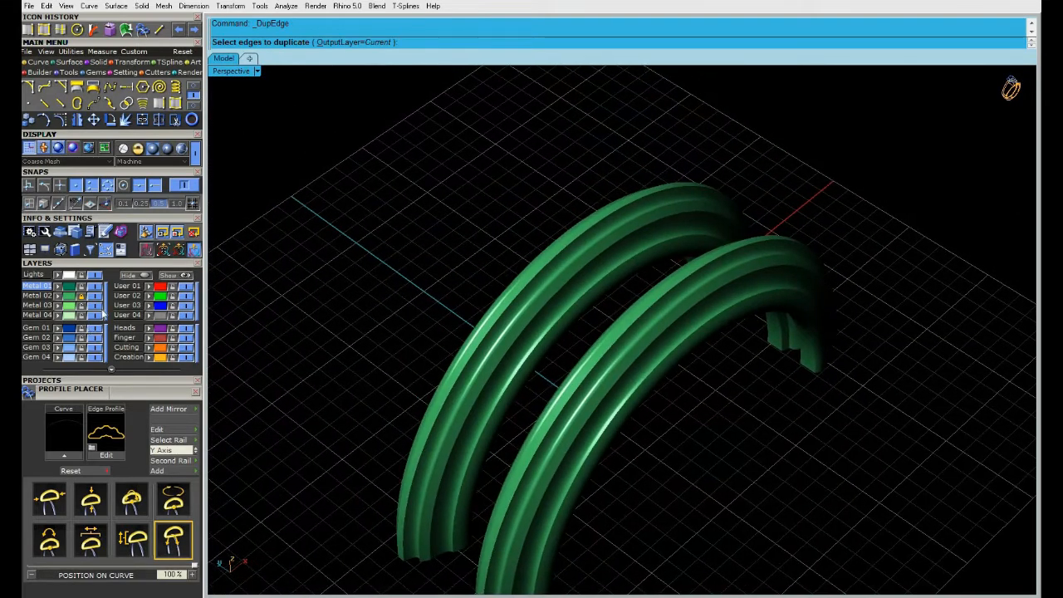
{"action": "scroll", "coordinate": [453, 249], "scroll_direction": "up", "scroll_amount": 5}
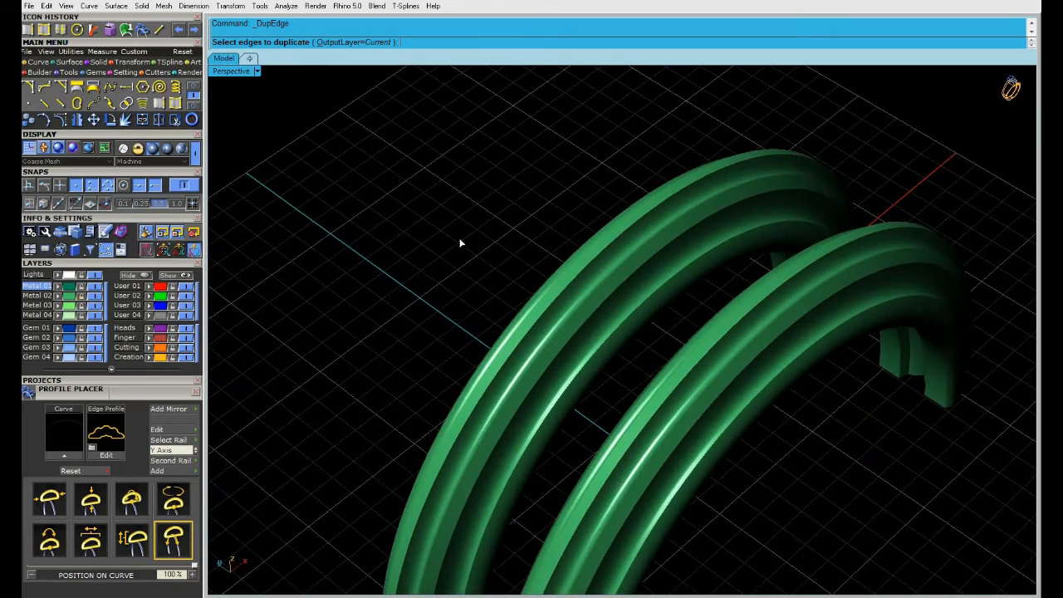
{"action": "right_click_drag", "start_coordinate": [450, 222], "coordinate": [423, 153], "text": "shift"}
{"action": "left_click", "coordinate": [624, 200]}
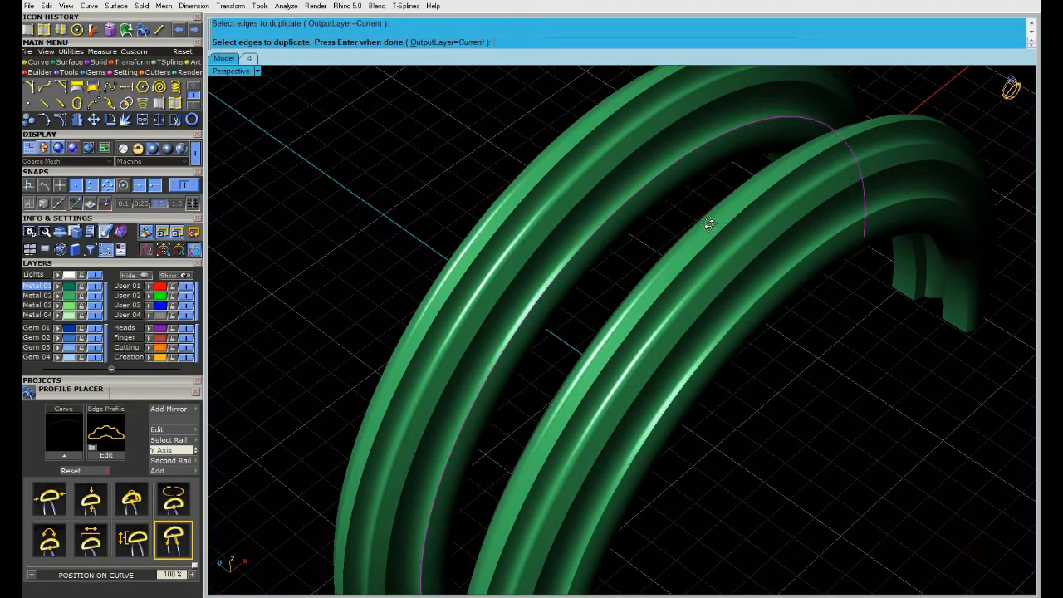
{"action": "right_click_drag", "start_coordinate": [705, 221], "coordinate": [665, 214]}
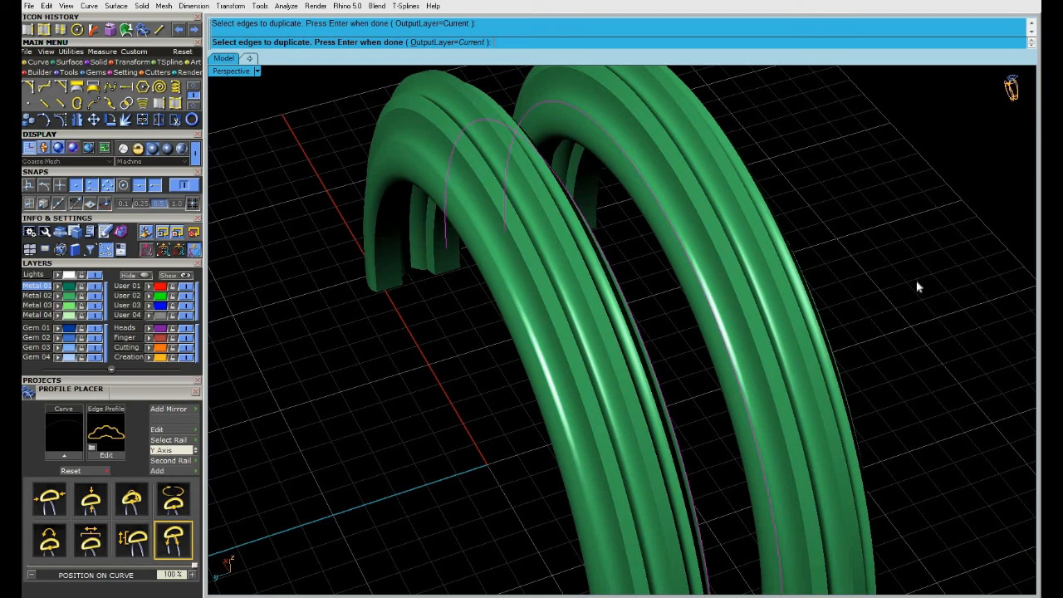
{"action": "key", "text": "Return"}
Step: Hide the Metal 02 layer and switch the viewport to the Plastic display mode to reveal the curves
{"action": "right_click_drag", "start_coordinate": [855, 270], "coordinate": [108, 336]}
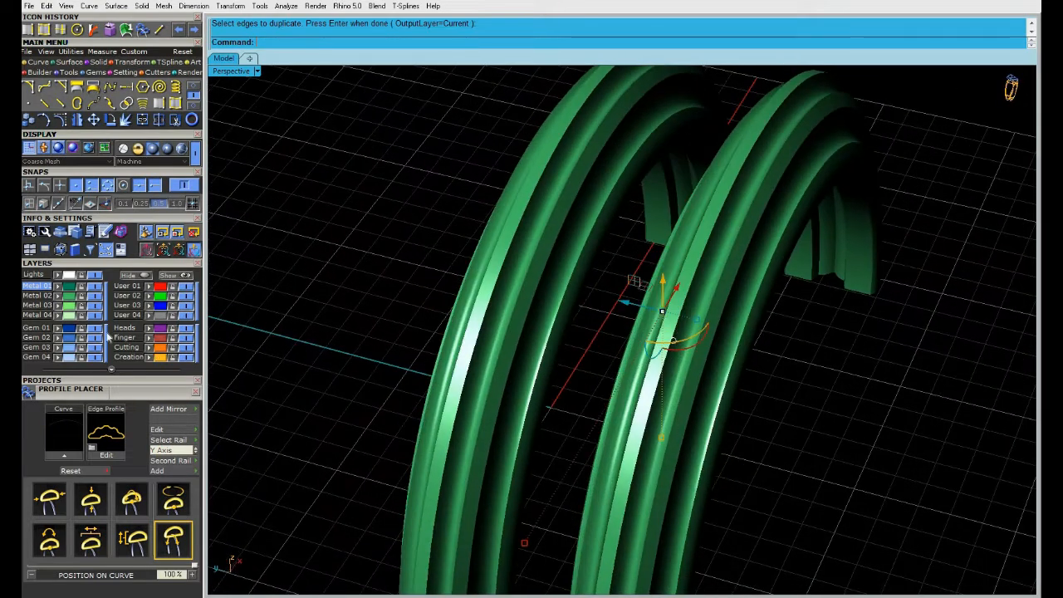
{"action": "left_click", "coordinate": [95, 295]}
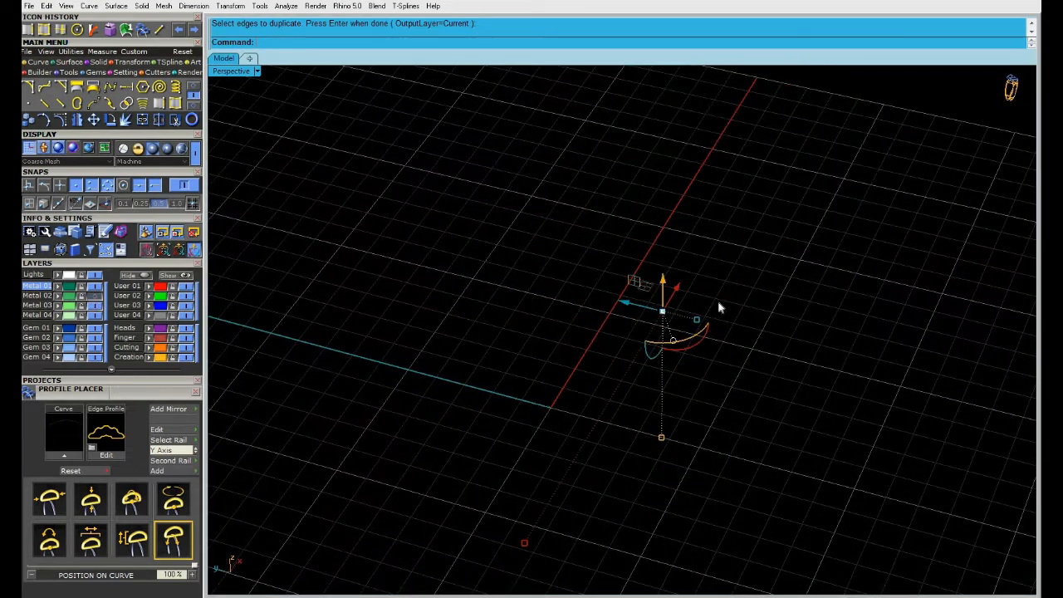
{"action": "left_click", "coordinate": [165, 149]}
{"action": "right_click_drag", "start_coordinate": [755, 341], "coordinate": [500, 315]}
Step: Delete the extra arched curve beside the pair and select the two remaining parallel inner edge curves
{"action": "right_click_drag", "start_coordinate": [462, 350], "coordinate": [475, 317]}
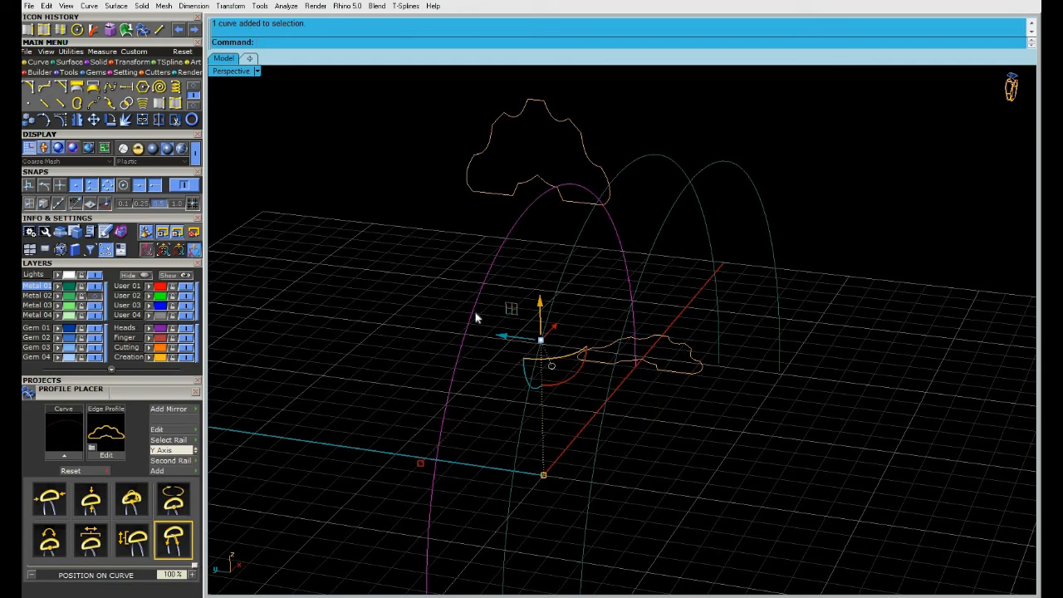
{"action": "key", "text": "Delete"}
{"action": "left_click", "coordinate": [642, 284]}
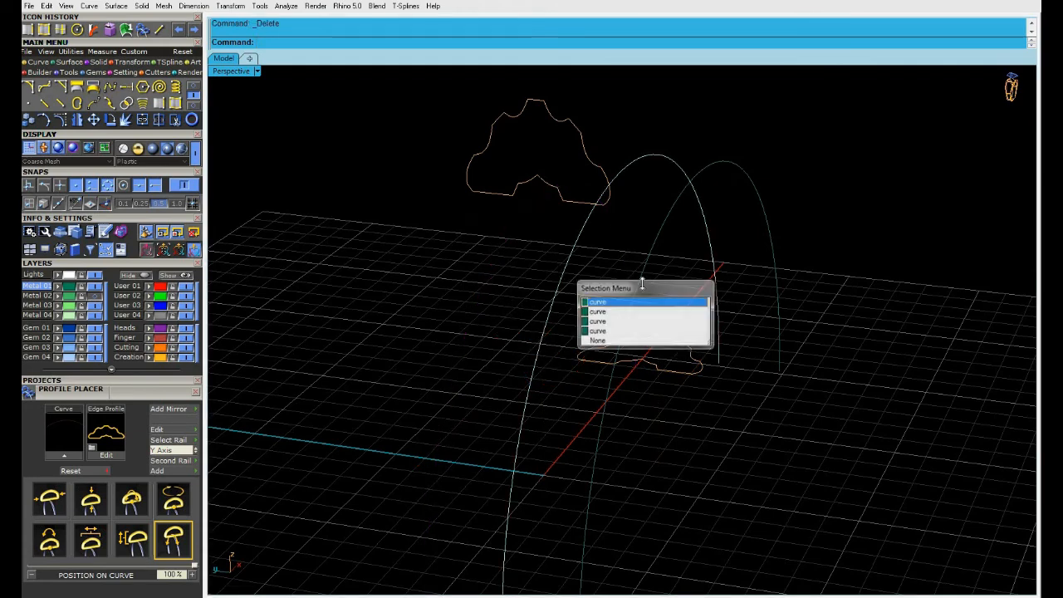
{"action": "left_click", "coordinate": [598, 301]}
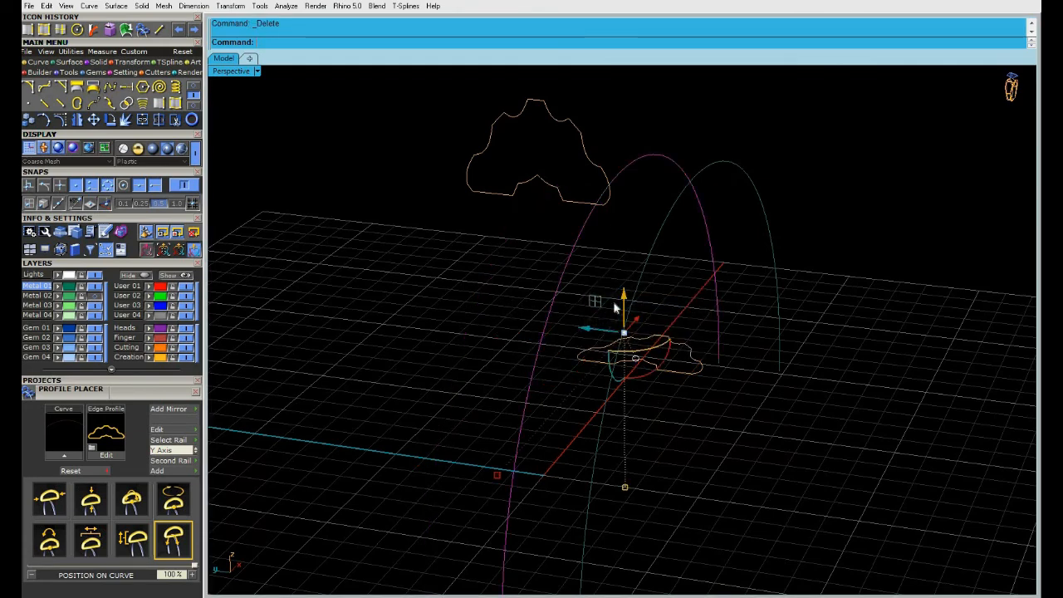
{"action": "left_click", "coordinate": [647, 265], "text": "shift"}
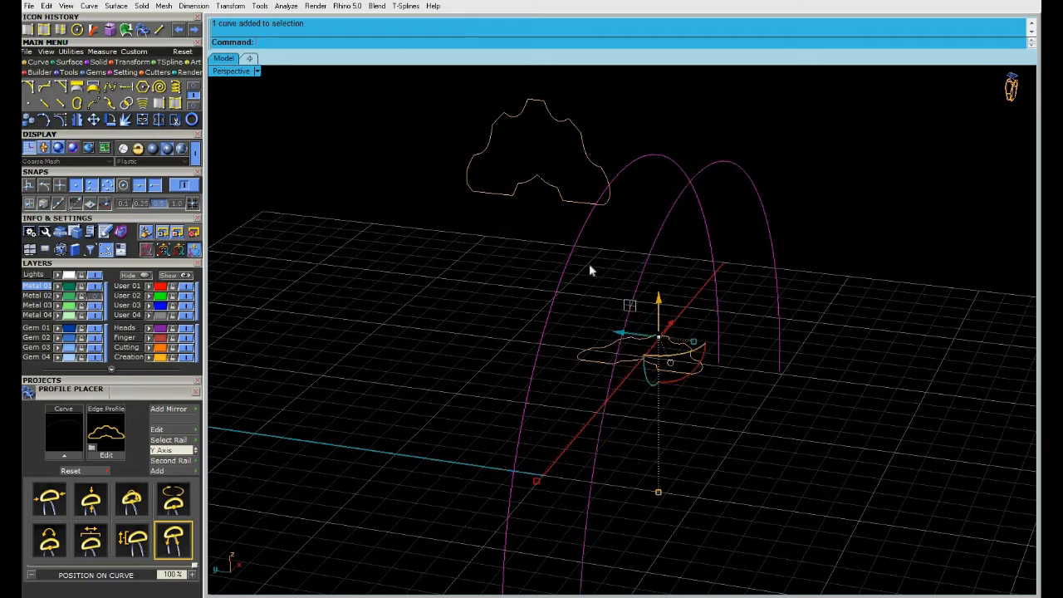
Step: Loft the two parallel inner edge curves into a strip using the Straight sections style without simplifying
{"action": "double_click", "coordinate": [240, 71]}
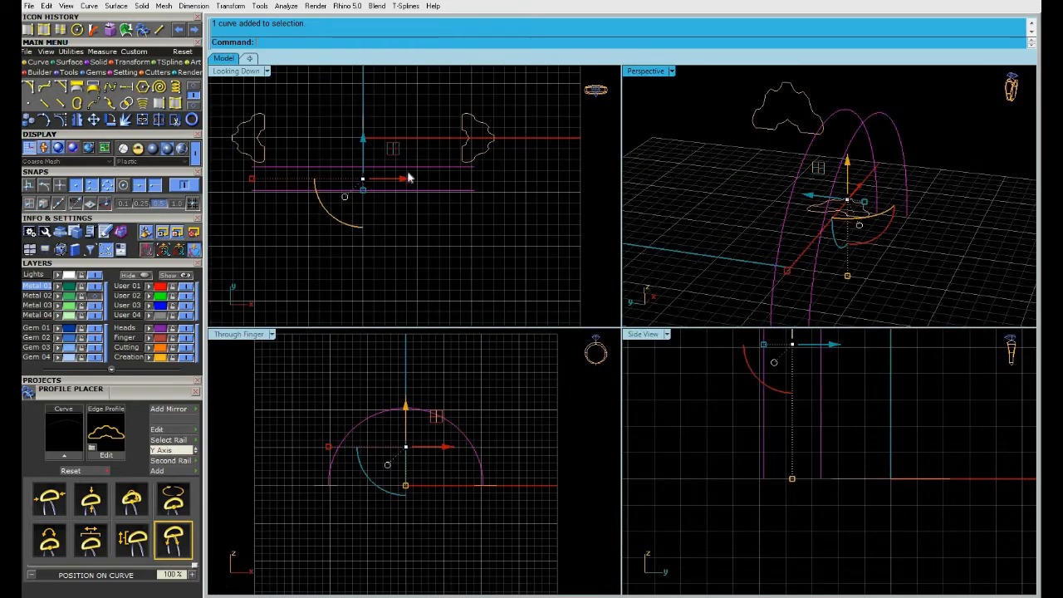
{"action": "right_click_drag", "start_coordinate": [395, 146], "coordinate": [444, 240]}
{"action": "left_click", "coordinate": [173, 107]}
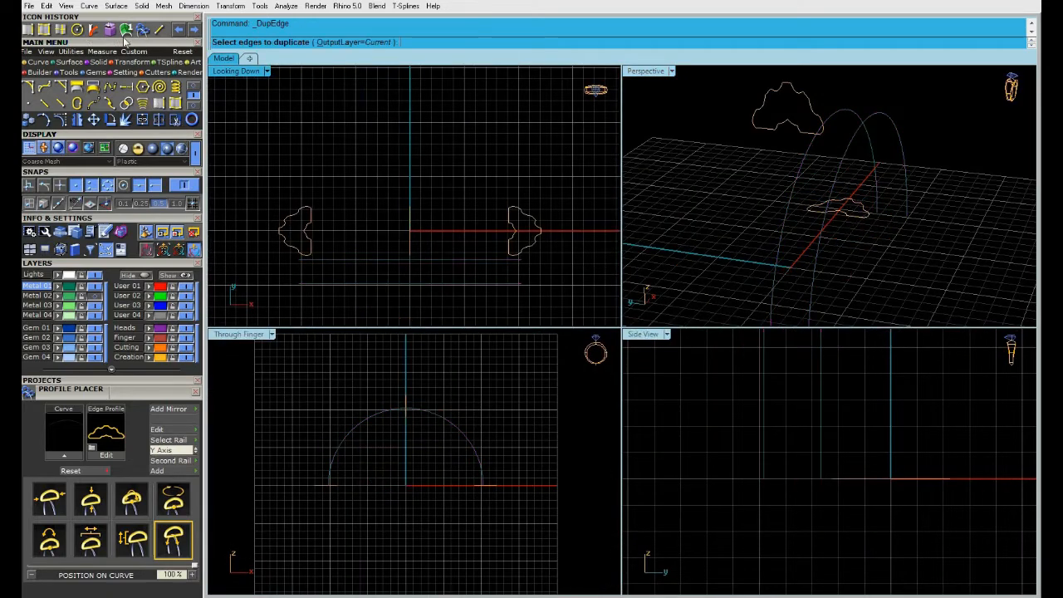
{"action": "left_click", "coordinate": [68, 62]}
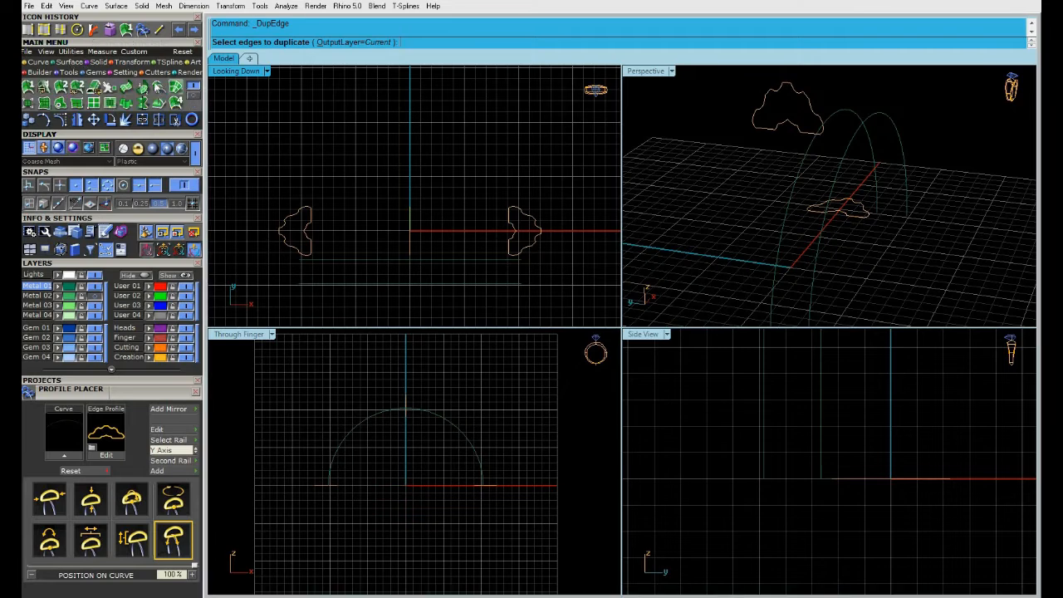
{"action": "left_click", "coordinate": [160, 87]}
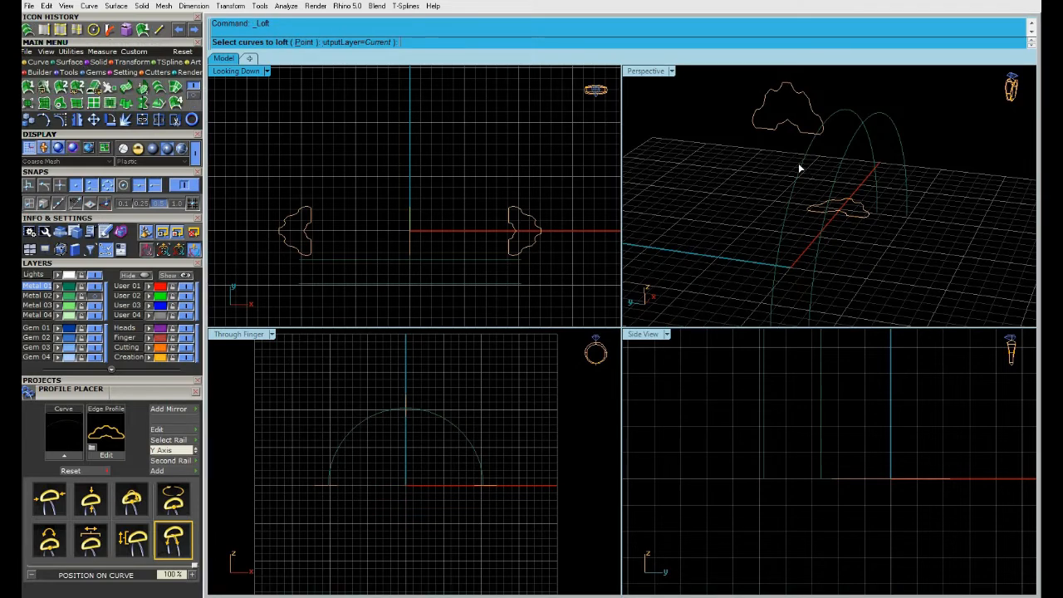
{"action": "left_click", "coordinate": [835, 174]}
{"action": "key", "text": "Return"}
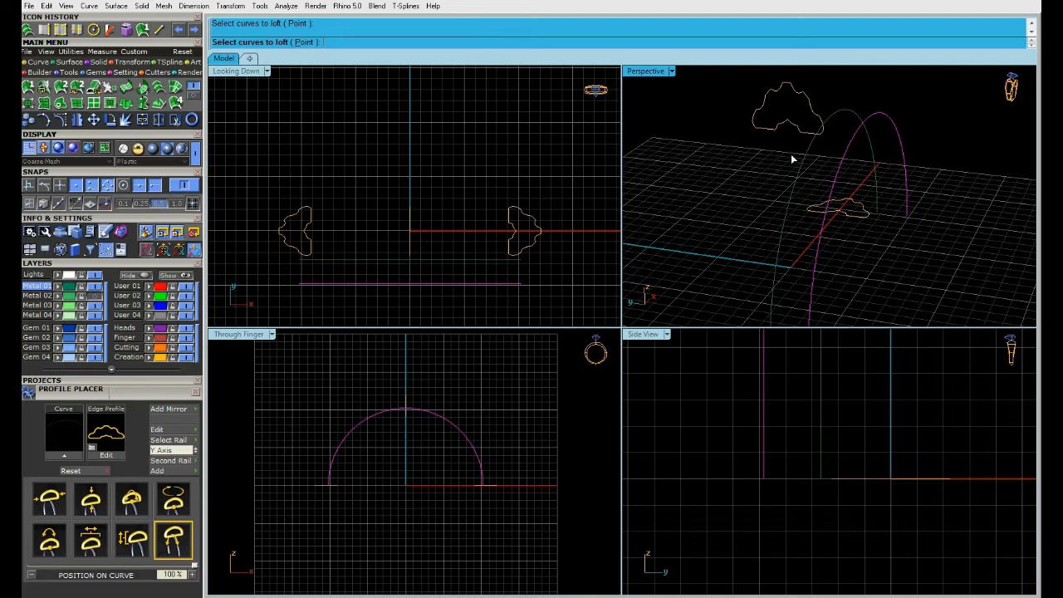
{"action": "left_click", "coordinate": [805, 177]}
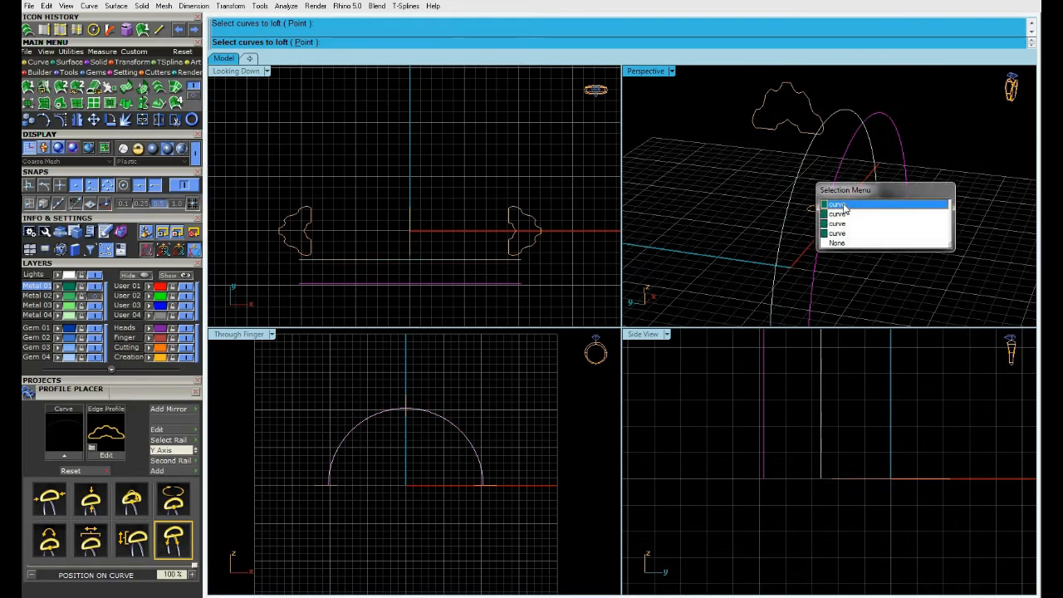
{"action": "key", "text": "Return"}
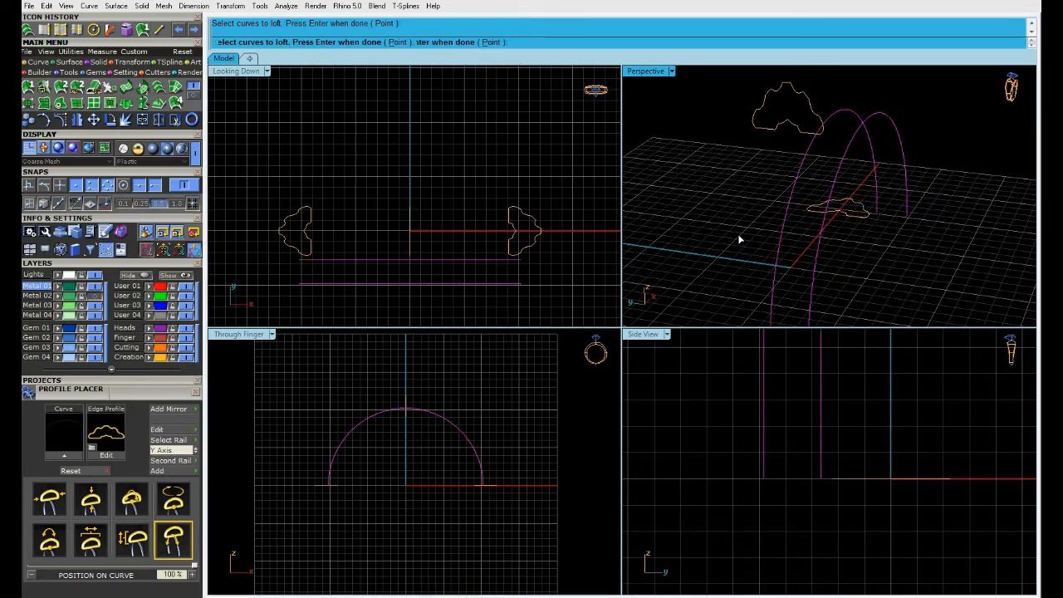
{"action": "key", "text": "Return"}
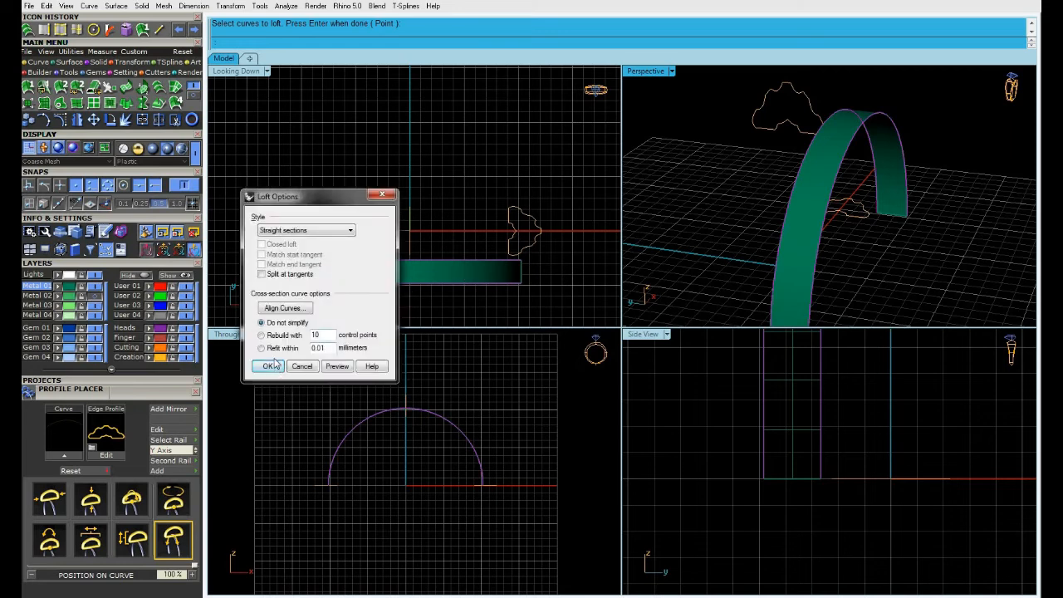
{"action": "left_click", "coordinate": [269, 366]}
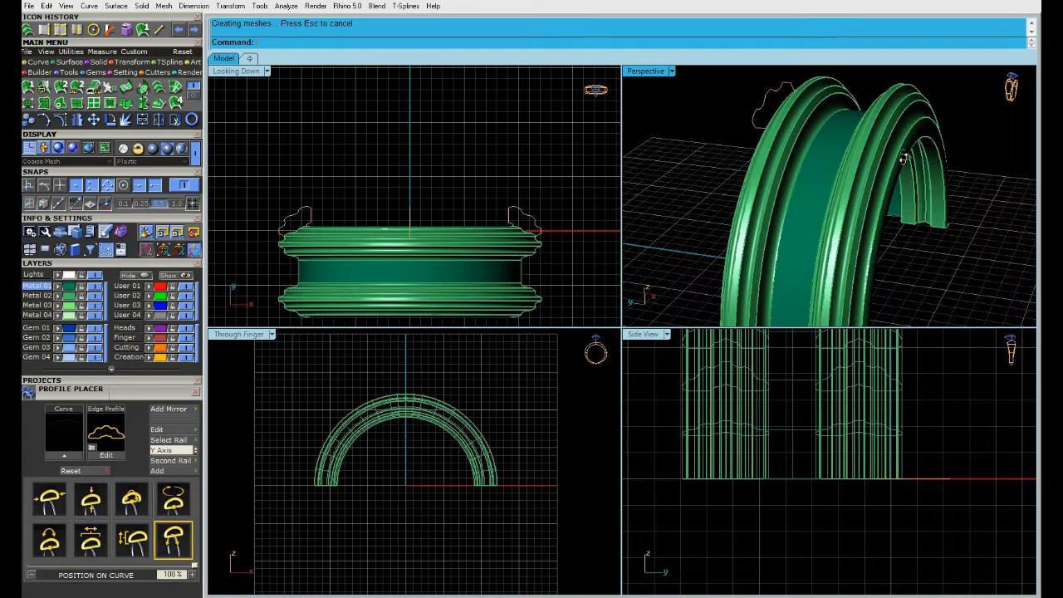
Step: Select the lofted strip between the two half bands and hide the Metal 02 layer
{"action": "right_click_drag", "start_coordinate": [904, 158], "coordinate": [955, 234]}
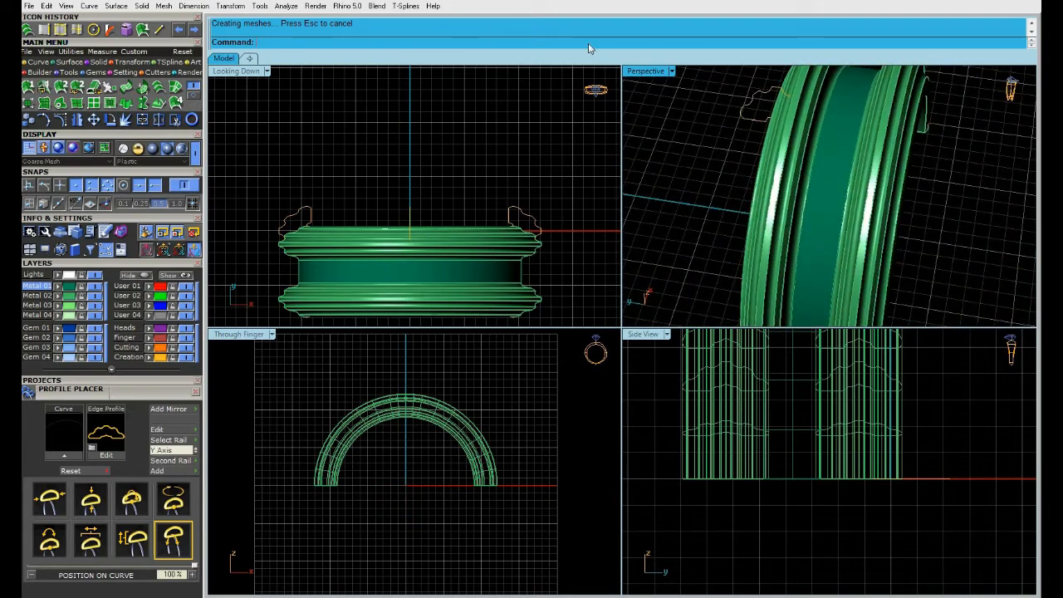
{"action": "double_click", "coordinate": [646, 71]}
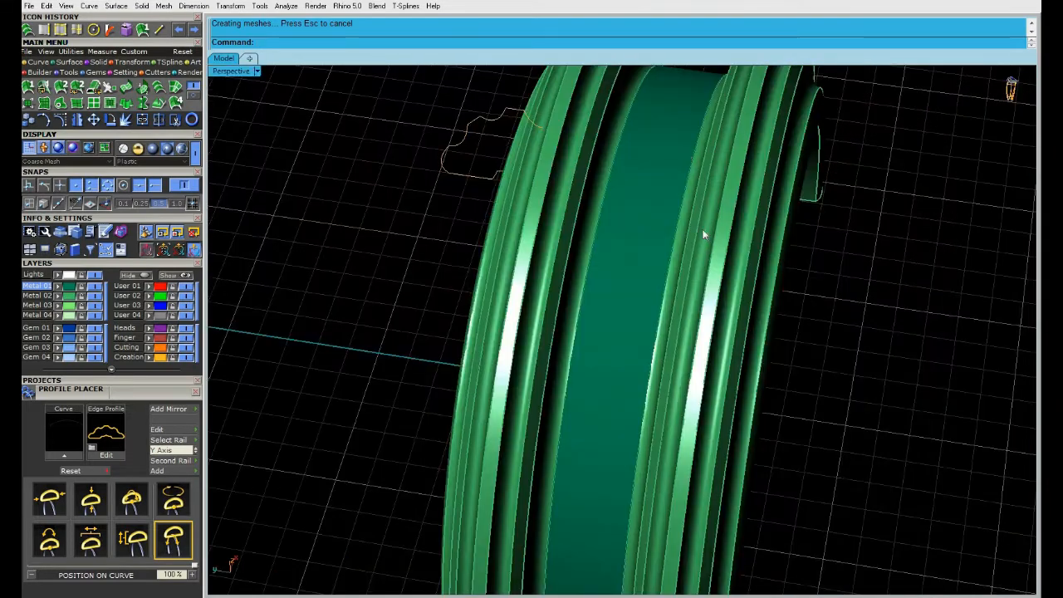
{"action": "right_click_drag", "start_coordinate": [708, 253], "coordinate": [750, 263]}
{"action": "left_click", "coordinate": [749, 263]}
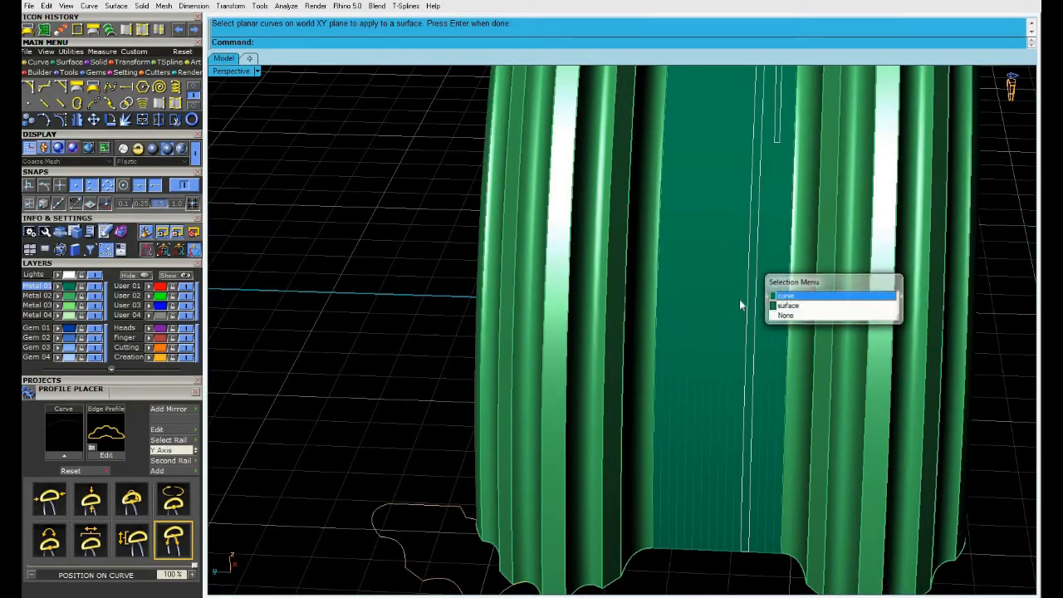
{"action": "left_click", "coordinate": [801, 308]}
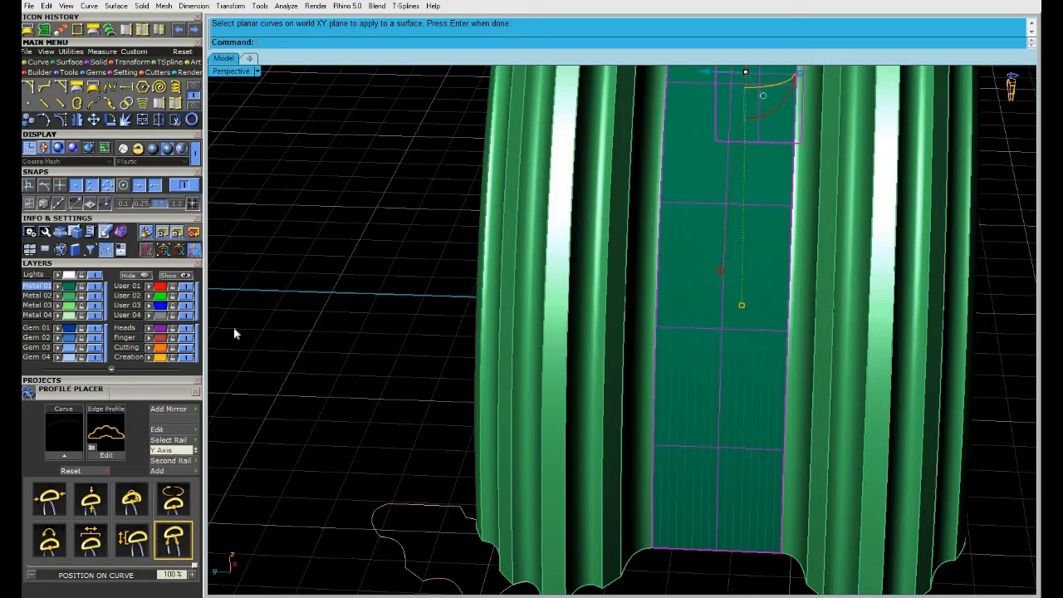
{"action": "left_click", "coordinate": [97, 296]}
Step: Undo the curves applied to the strip, along with the rectangle array, its source rectangle and the flat horizontal outline
{"action": "right_click_drag", "start_coordinate": [837, 276], "coordinate": [676, 382]}
{"action": "key", "text": "ctrl+z"}
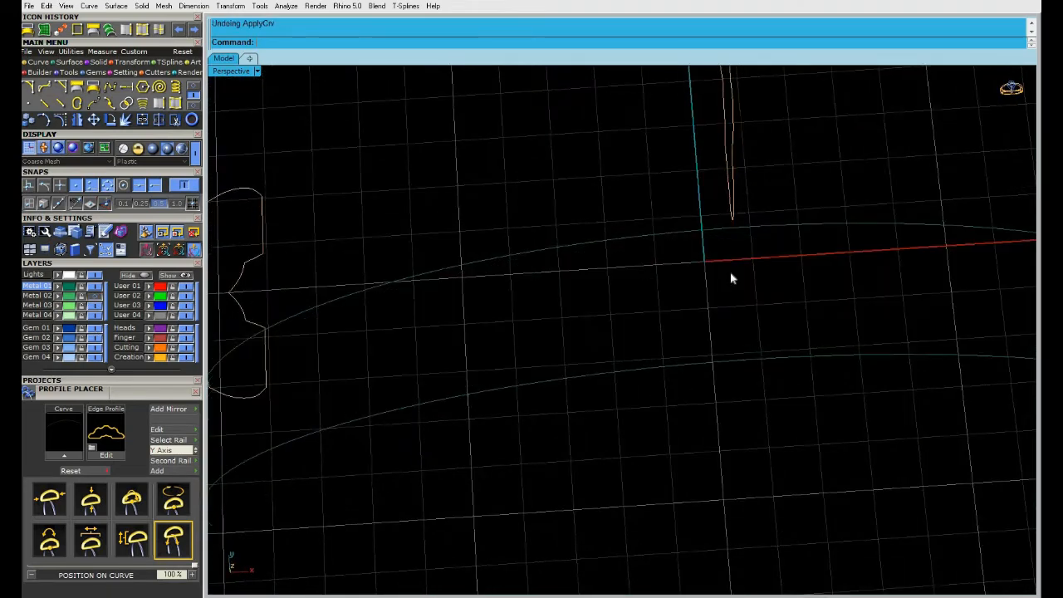
{"action": "scroll", "coordinate": [735, 280], "scroll_direction": "up", "scroll_amount": 3}
{"action": "right_click_drag", "start_coordinate": [759, 300], "coordinate": [757, 373], "text": "ctrl"}
{"action": "right_click_drag", "start_coordinate": [708, 330], "coordinate": [702, 480], "text": "shift"}
{"action": "double_click", "coordinate": [240, 73]}
{"action": "double_click", "coordinate": [240, 73]}
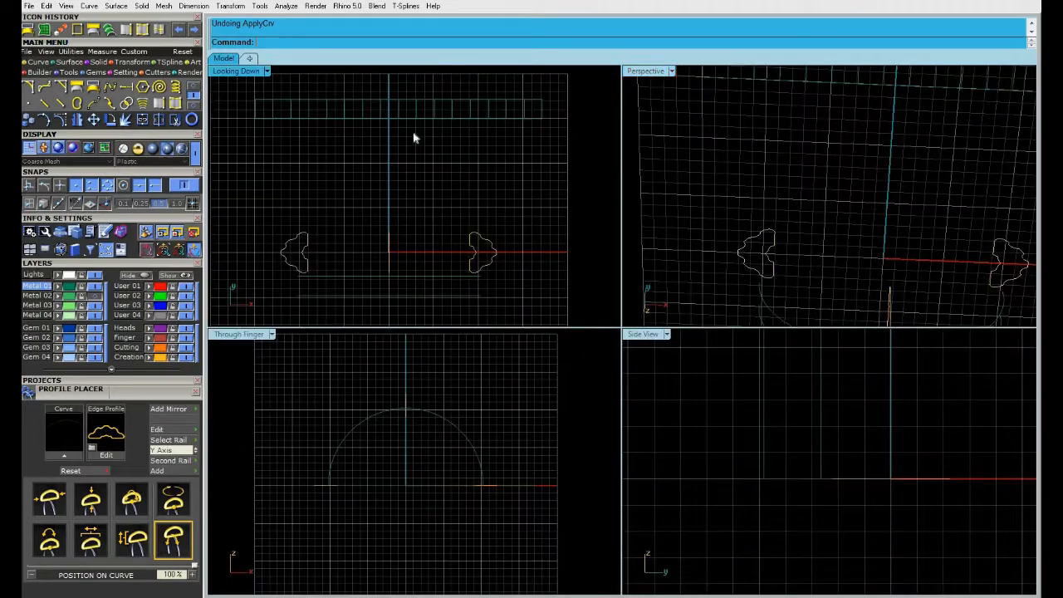
{"action": "right_click_drag", "start_coordinate": [446, 151], "coordinate": [441, 235]}
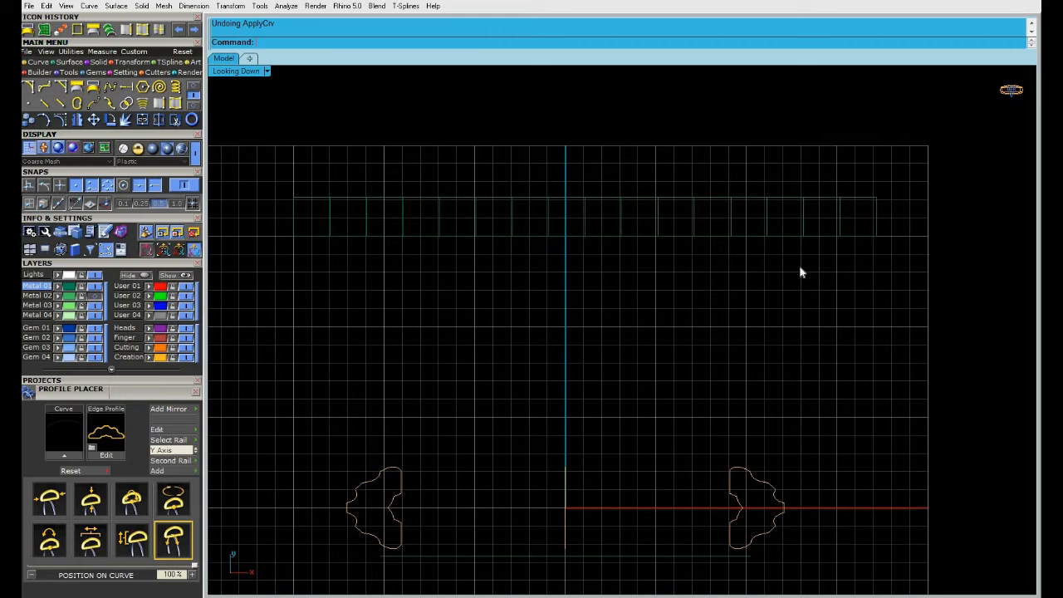
{"action": "key", "text": "ctrl+z"}
{"action": "key", "text": "ctrl+z"}
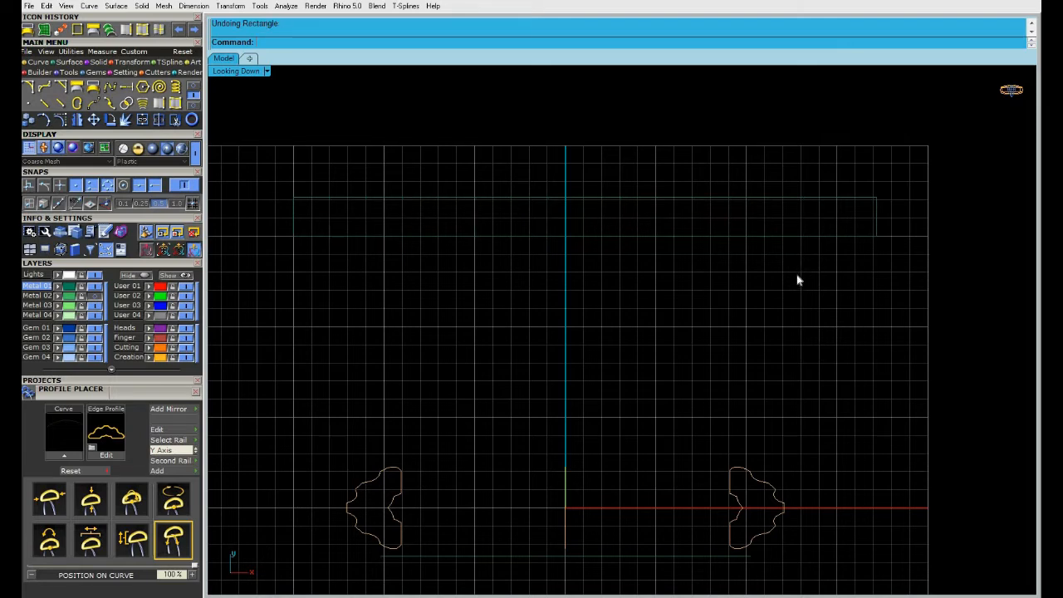
{"action": "key", "text": "ctrl+z"}
Step: Draw a rectangle at the base of the flat vertical outline, spanning the outline's width and two grid squares tall
{"action": "left_click", "coordinate": [615, 388]}
{"action": "right_click_drag", "start_coordinate": [595, 335], "coordinate": [576, 275]}
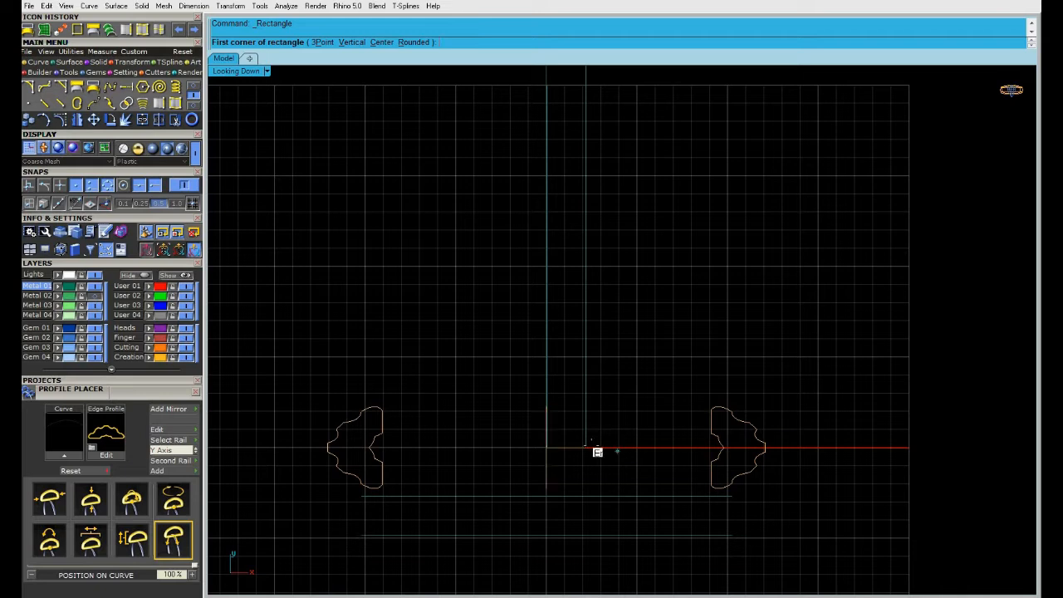
{"action": "left_click", "coordinate": [585, 448]}
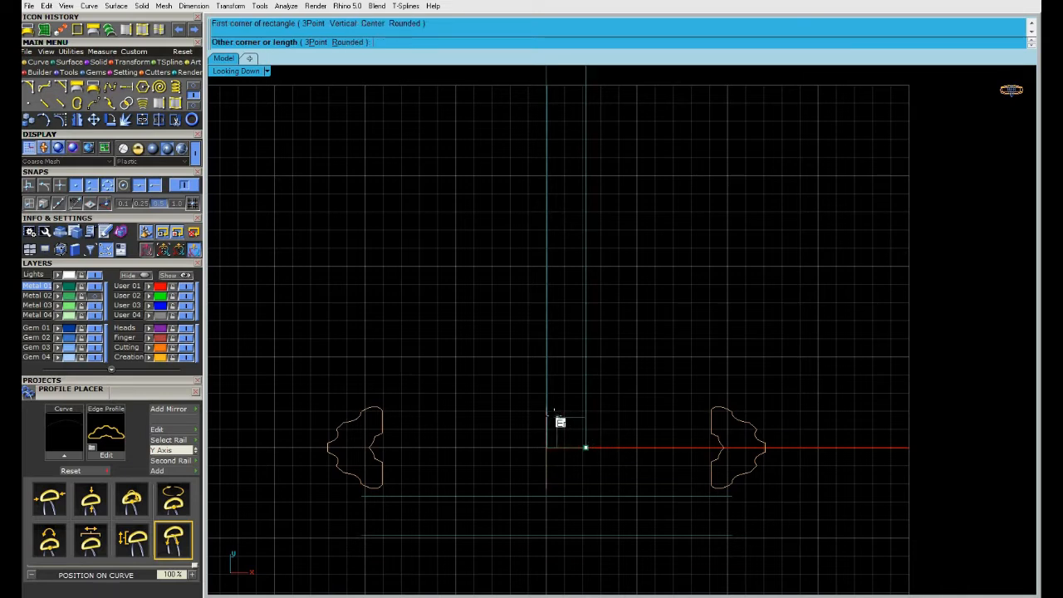
{"action": "scroll", "coordinate": [548, 389], "scroll_direction": "up", "scroll_amount": 5}
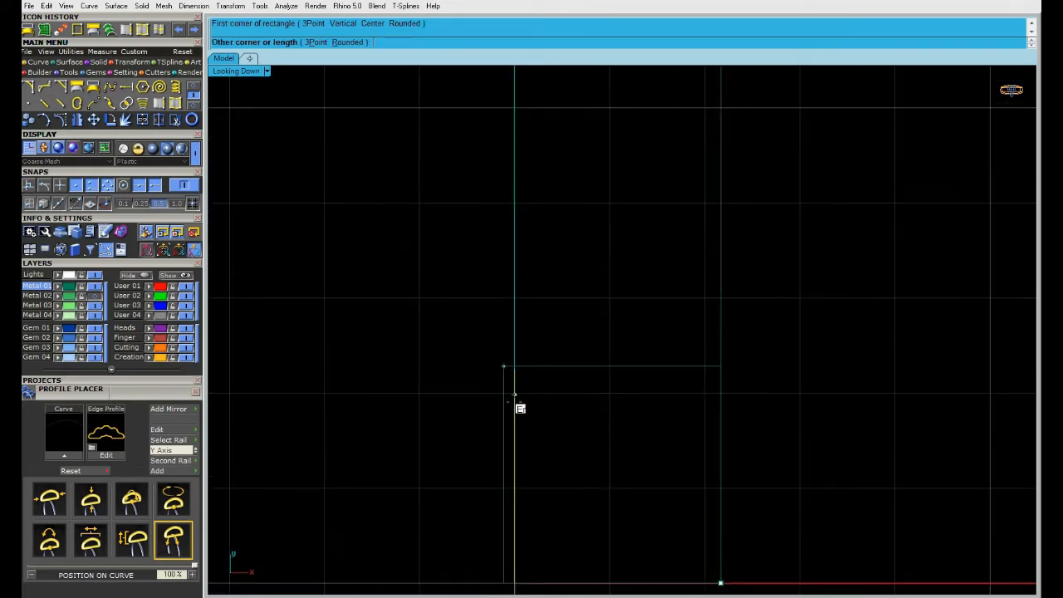
{"action": "left_click", "coordinate": [515, 396]}
Step: Create a linear array of 8 rectangles up the vertical outline, leaving a gap of one rectangle height between copies
{"action": "right_click_drag", "start_coordinate": [527, 397], "coordinate": [539, 455], "text": "ctrl"}
{"action": "left_click", "coordinate": [586, 392]}
{"action": "right_click_drag", "start_coordinate": [587, 392], "coordinate": [545, 474], "text": "ctrl"}
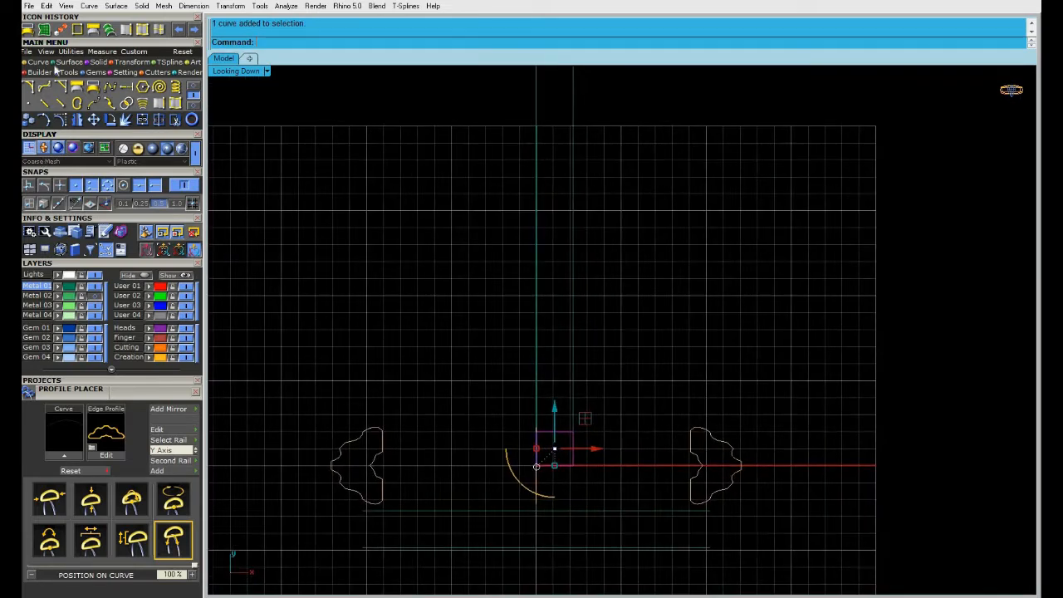
{"action": "left_click", "coordinate": [61, 31]}
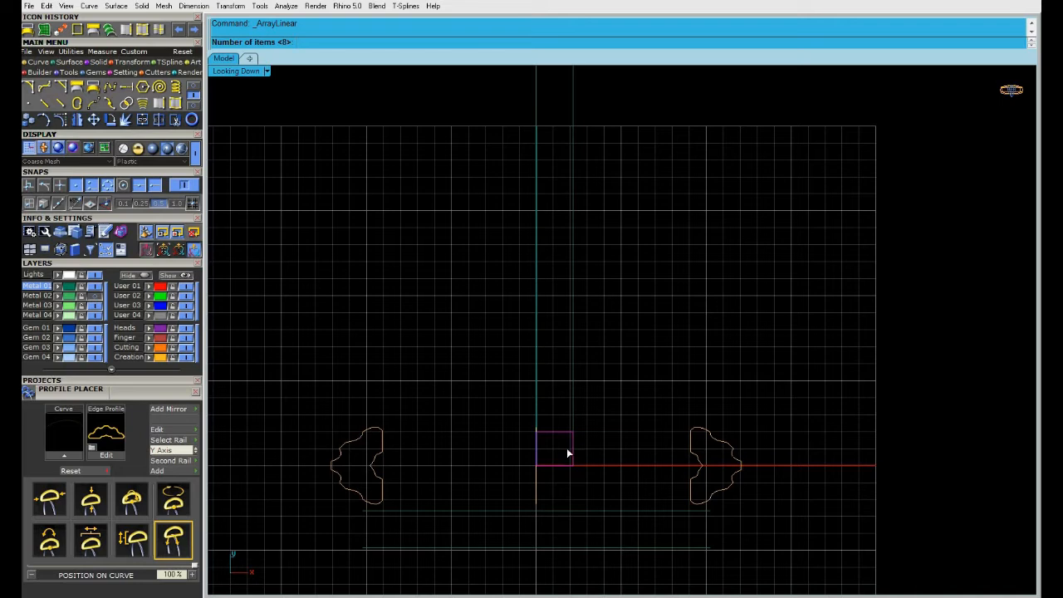
{"action": "key", "text": "Return"}
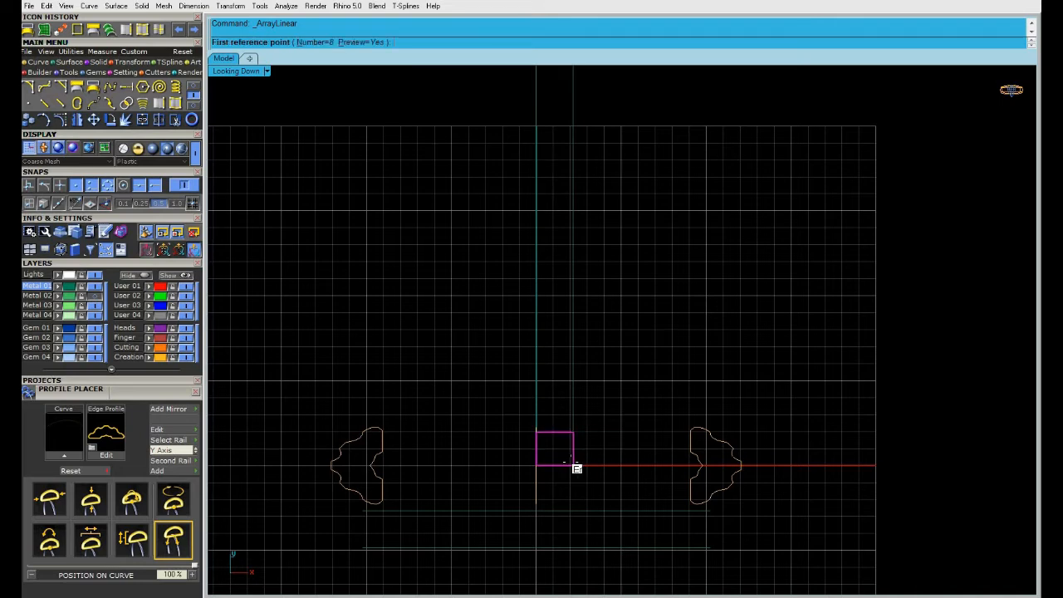
{"action": "left_click", "coordinate": [572, 464]}
{"action": "right_click_drag", "start_coordinate": [570, 479], "coordinate": [570, 569]}
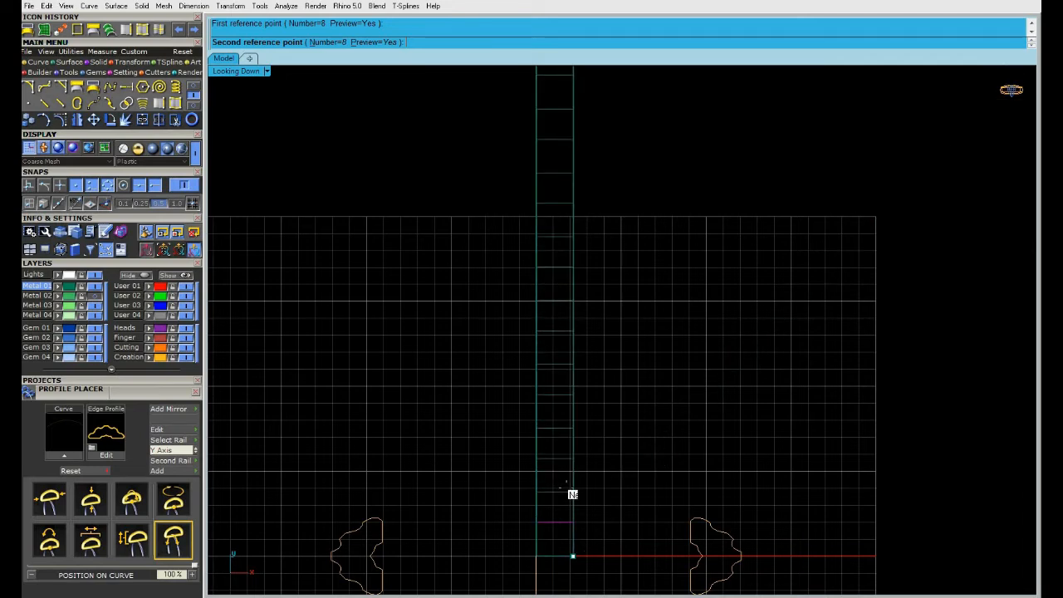
{"action": "left_click", "coordinate": [572, 492]}
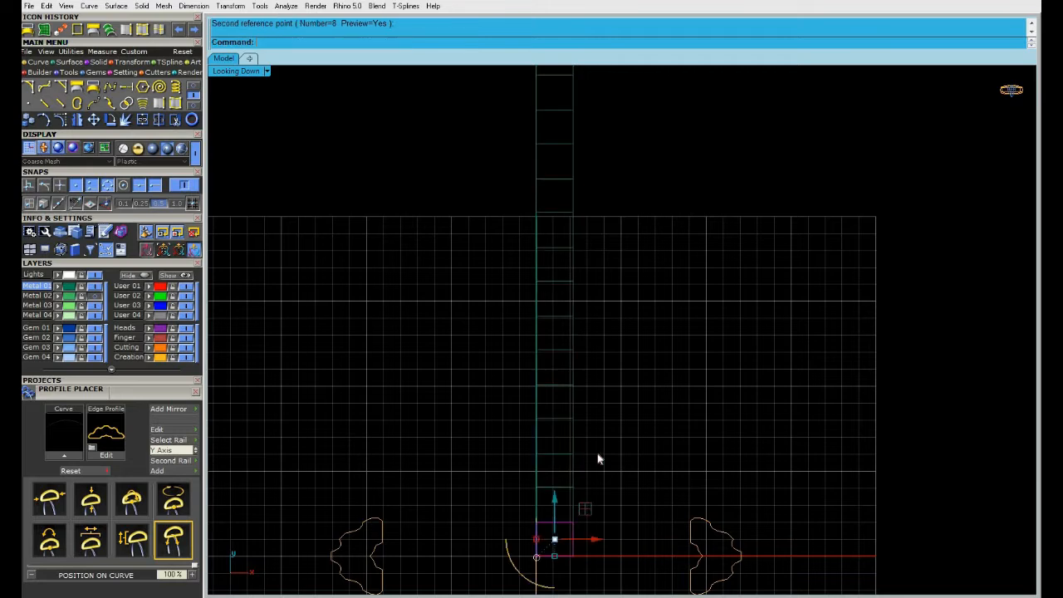
Step: Select the flat rectangle array together with the flat vertical outline, leaving the short vertical curve at its base out of the selection
{"action": "scroll", "coordinate": [607, 209], "scroll_direction": "down", "scroll_amount": 3}
{"action": "right_click_drag", "start_coordinate": [606, 205], "coordinate": [606, 238]}
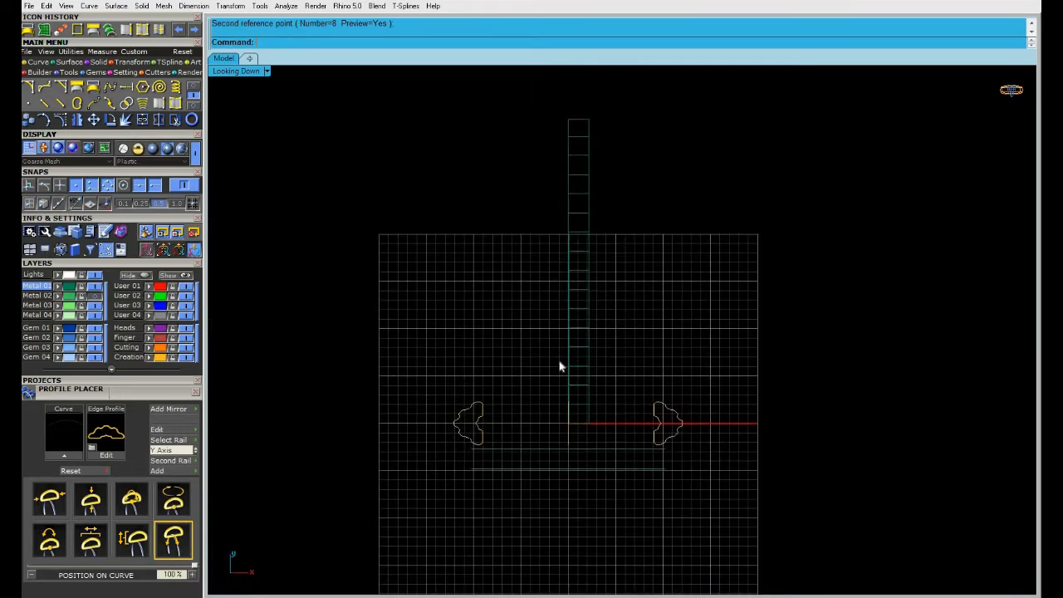
{"action": "left_click_drag", "start_coordinate": [626, 171], "coordinate": [489, 366]}
{"action": "scroll", "coordinate": [595, 195], "scroll_direction": "up", "scroll_amount": 4}
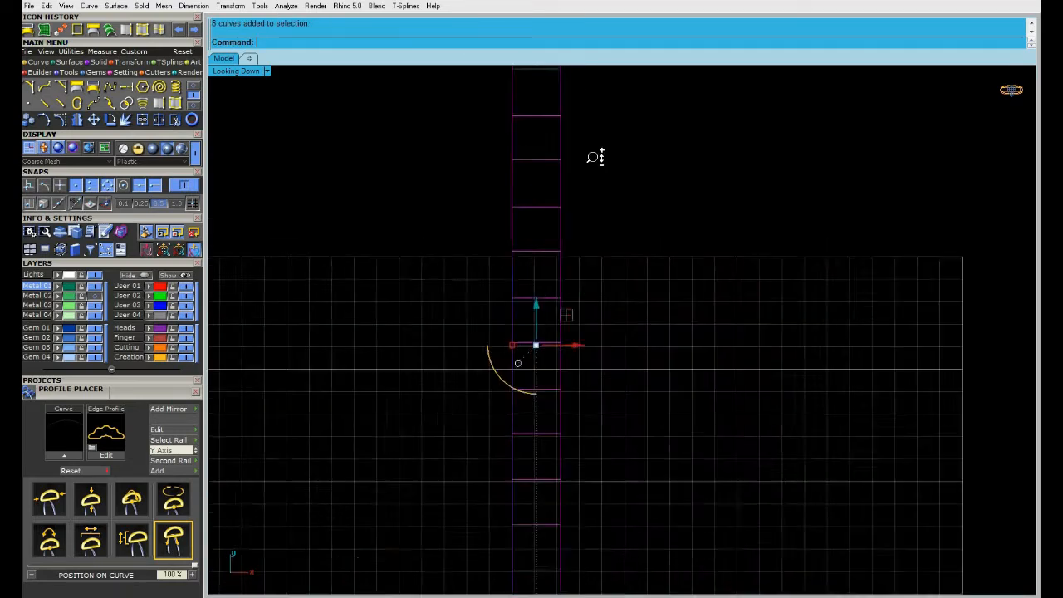
{"action": "scroll", "coordinate": [596, 157], "scroll_direction": "down", "scroll_amount": 4}
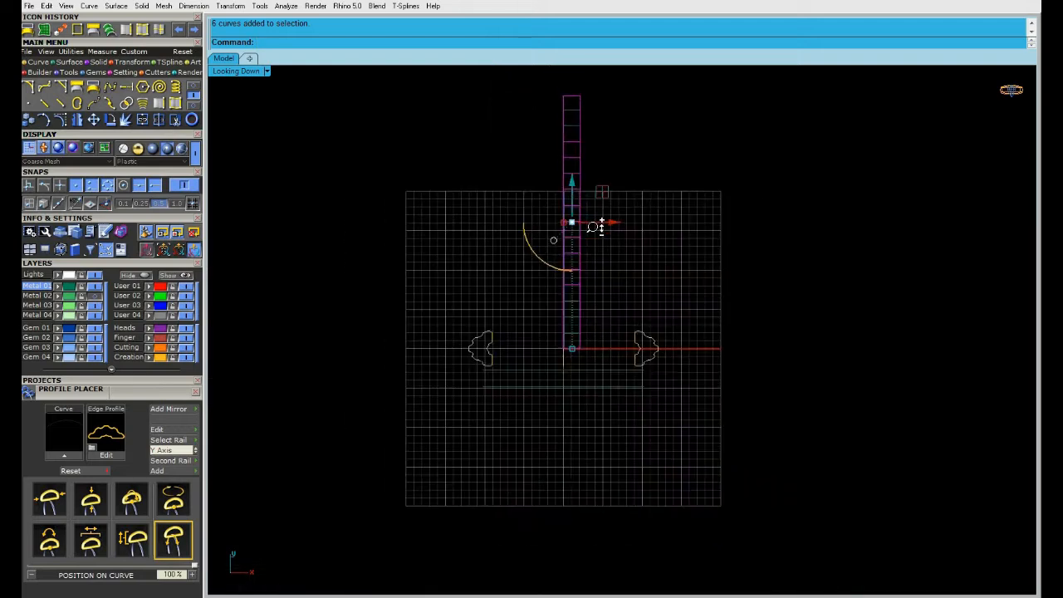
{"action": "left_click_drag", "start_coordinate": [603, 97], "coordinate": [491, 304]}
{"action": "left_click_drag", "start_coordinate": [627, 282], "coordinate": [543, 340], "text": "shift"}
{"action": "scroll", "coordinate": [589, 299], "scroll_direction": "up", "scroll_amount": 3}
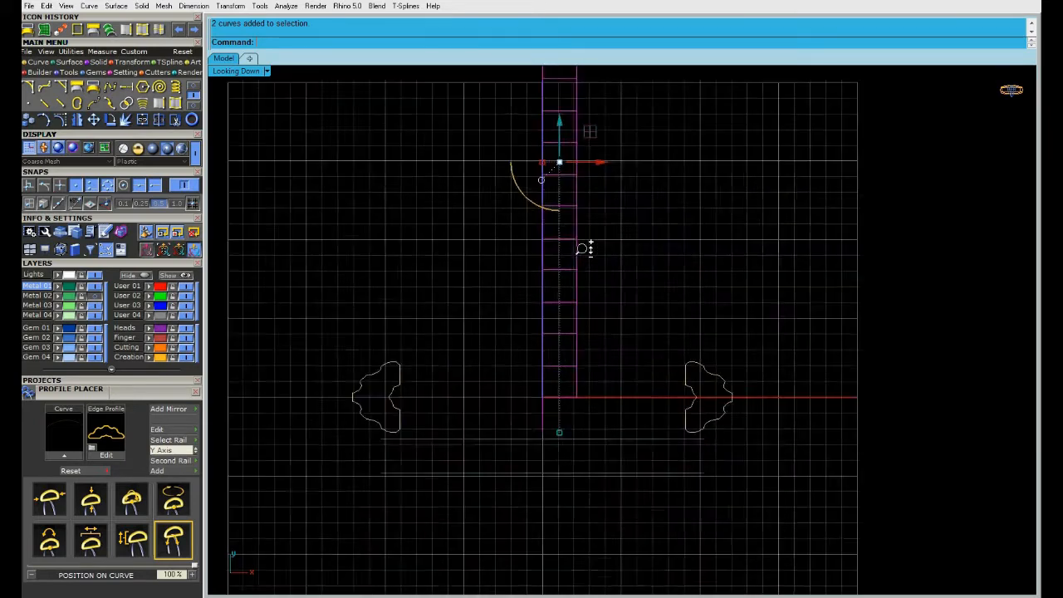
{"action": "left_click", "coordinate": [533, 443], "text": "ctrl"}
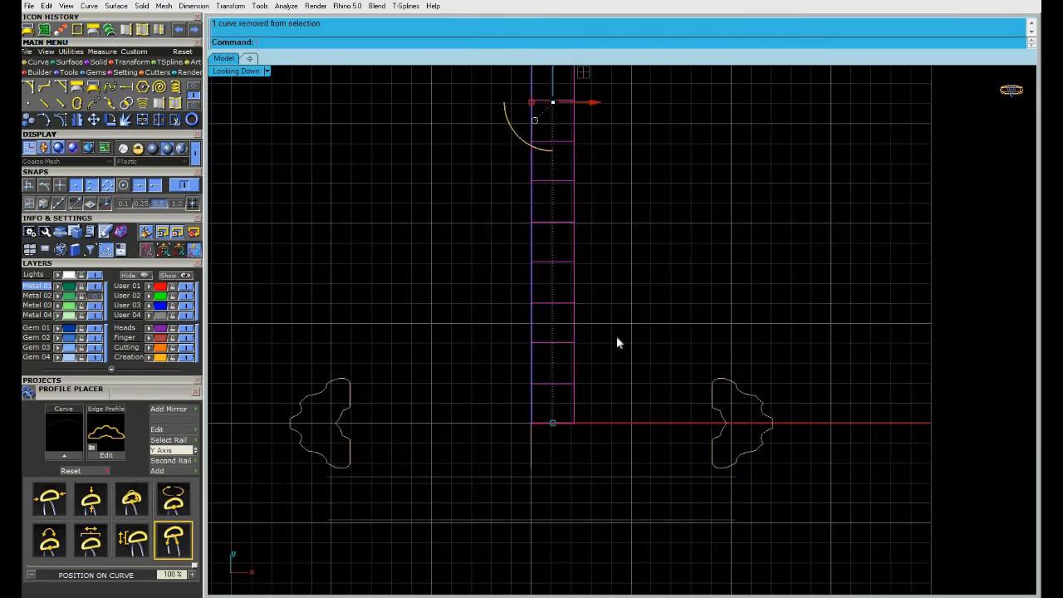
Step: Show the Metal 02 layer and apply the selected flat curves to the lofted strip between the bands with Apply UV Curves
{"action": "right_click_drag", "start_coordinate": [588, 451], "coordinate": [578, 567]}
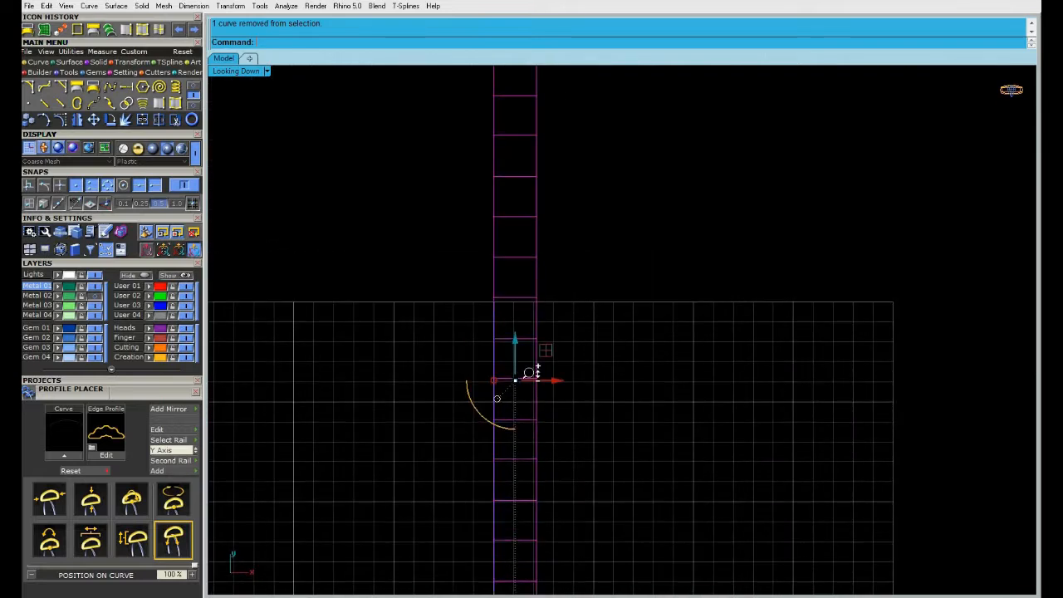
{"action": "scroll", "coordinate": [529, 332], "scroll_direction": "up", "scroll_amount": 3}
{"action": "scroll", "coordinate": [529, 332], "scroll_direction": "down", "scroll_amount": 5}
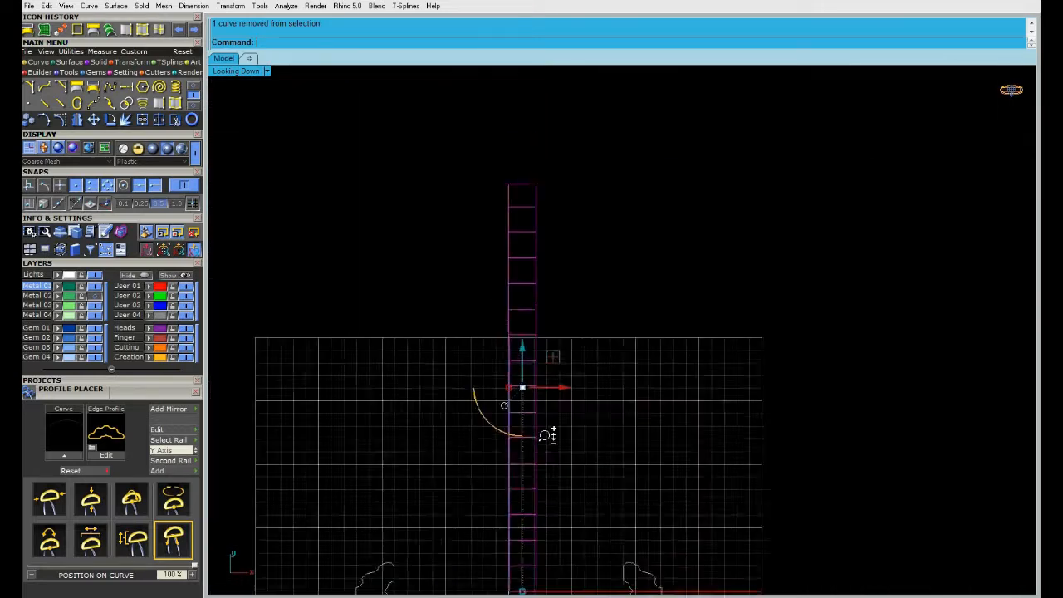
{"action": "right_click_drag", "start_coordinate": [544, 342], "coordinate": [546, 229]}
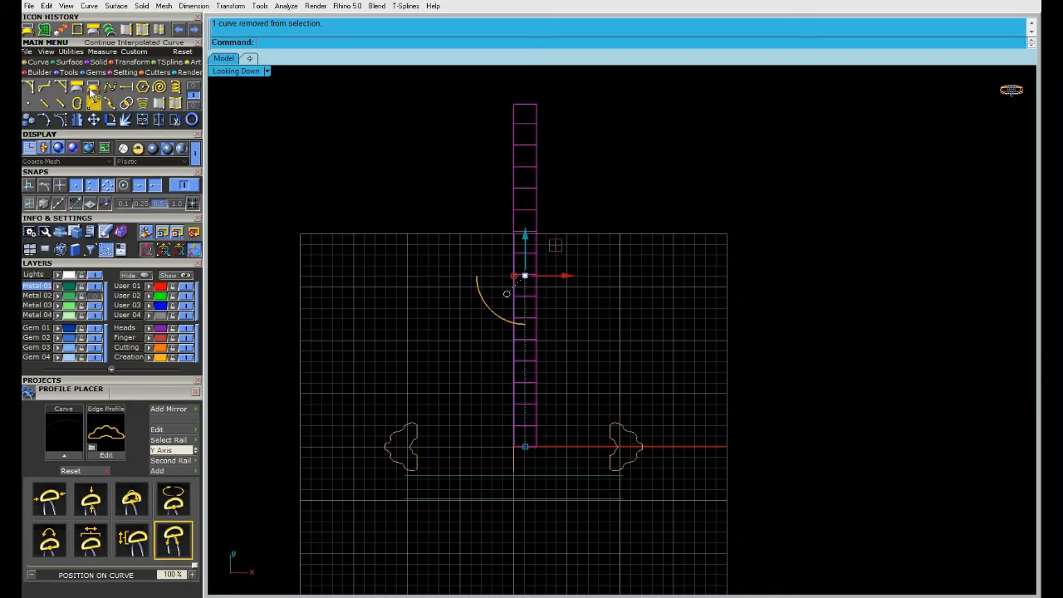
{"action": "left_click", "coordinate": [97, 295]}
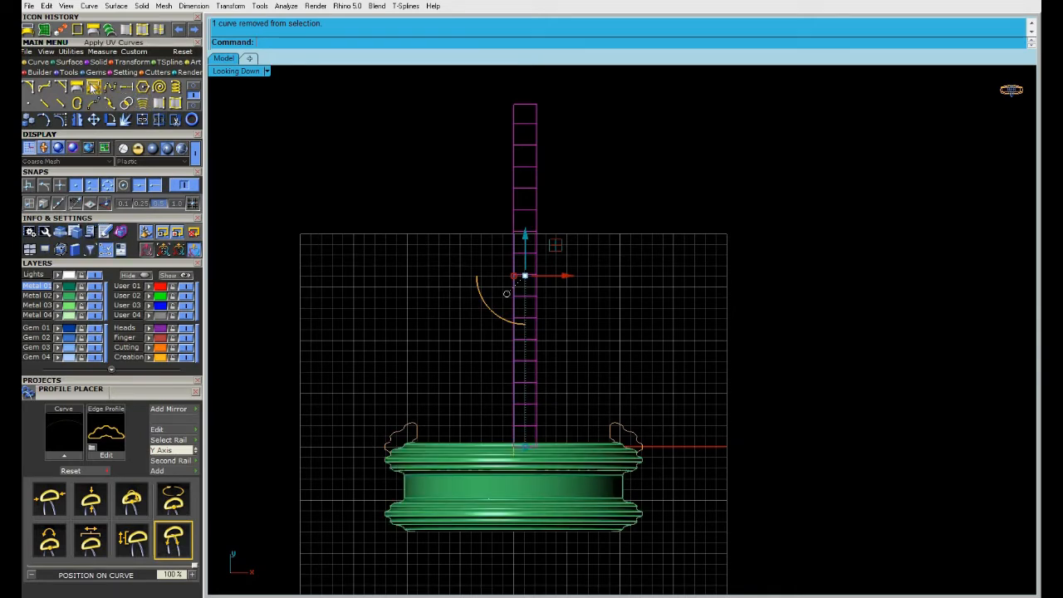
{"action": "left_click", "coordinate": [94, 87]}
{"action": "left_click", "coordinate": [547, 485]}
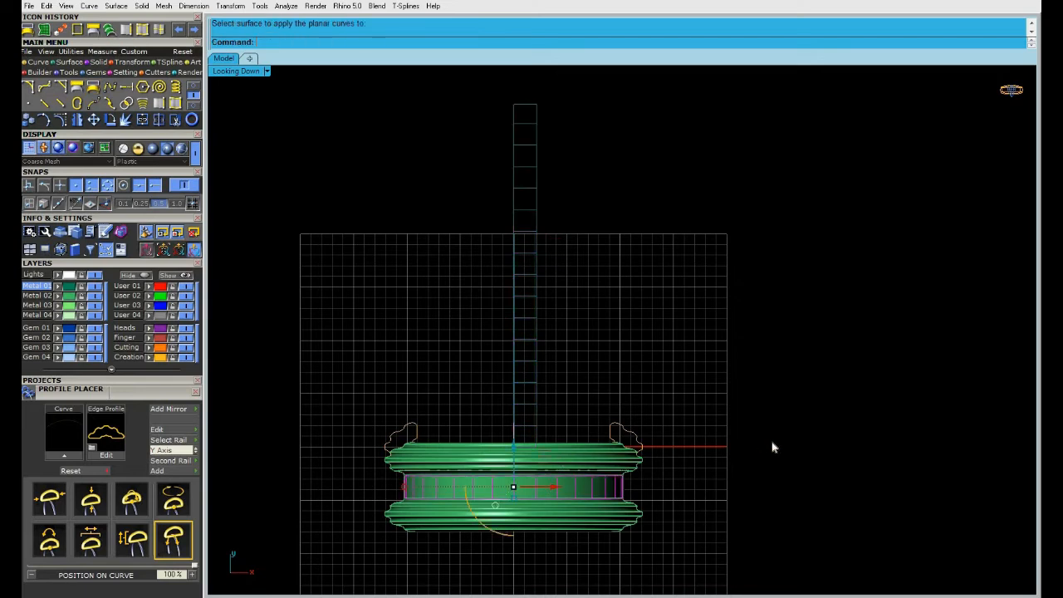
{"action": "left_click", "coordinate": [707, 454]}
Step: Delete the flat vertical outline and the flat source rectangles lying over the grid
{"action": "right_click_drag", "start_coordinate": [622, 500], "coordinate": [652, 436]}
{"action": "left_click_drag", "start_coordinate": [602, 159], "coordinate": [412, 281]}
{"action": "left_click", "coordinate": [623, 280]}
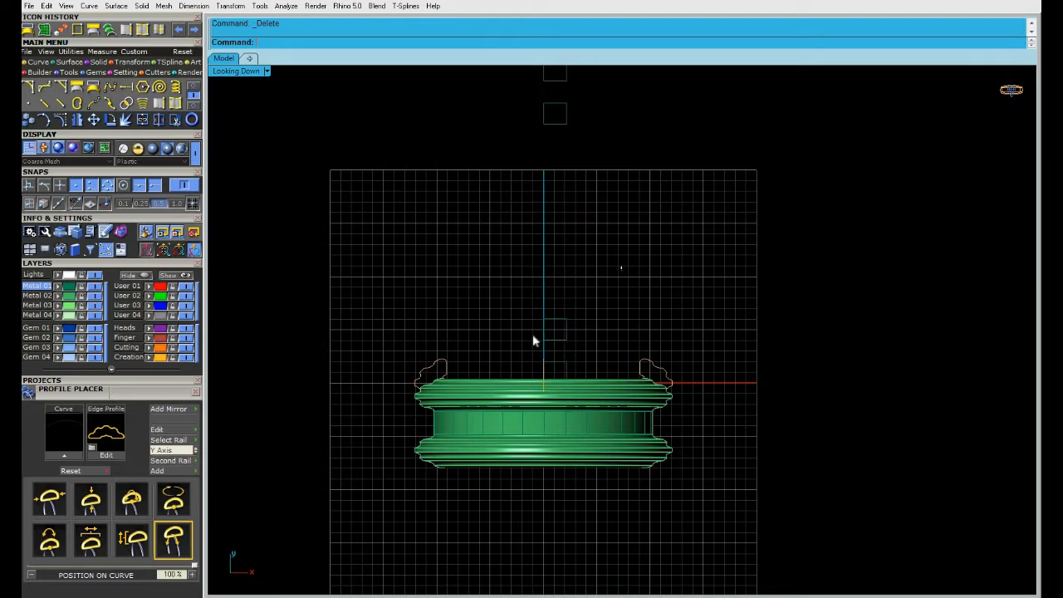
{"action": "left_click_drag", "start_coordinate": [621, 266], "coordinate": [526, 373]}
{"action": "key", "text": "Delete"}
Step: Delete the two leftover scalloped profile curves at the ends of the upper band
{"action": "left_click", "coordinate": [446, 367]}
{"action": "key", "text": "Delete"}
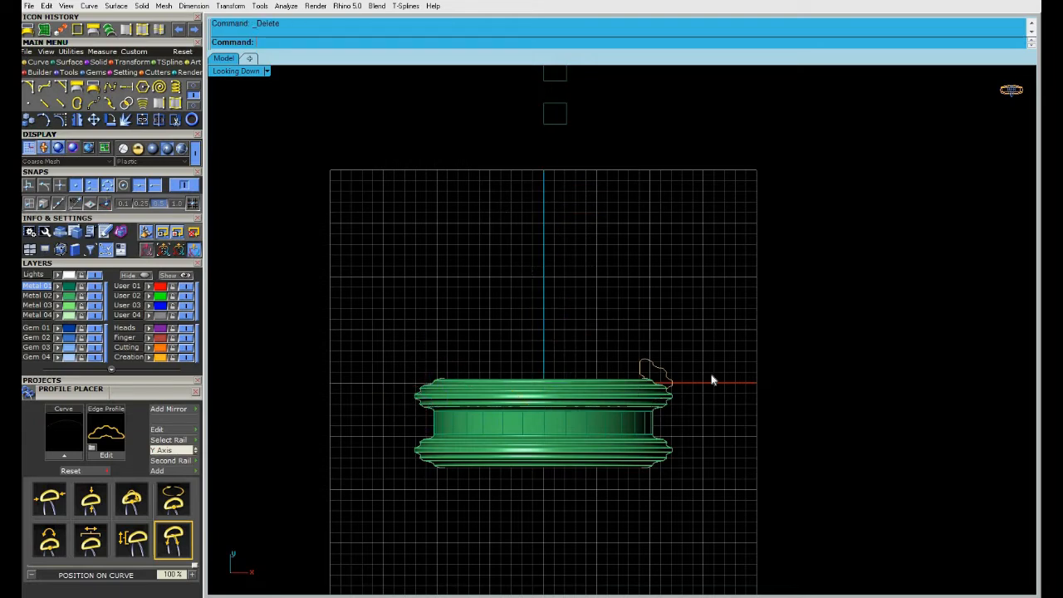
{"action": "left_click", "coordinate": [644, 360]}
{"action": "left_click", "coordinate": [644, 361]}
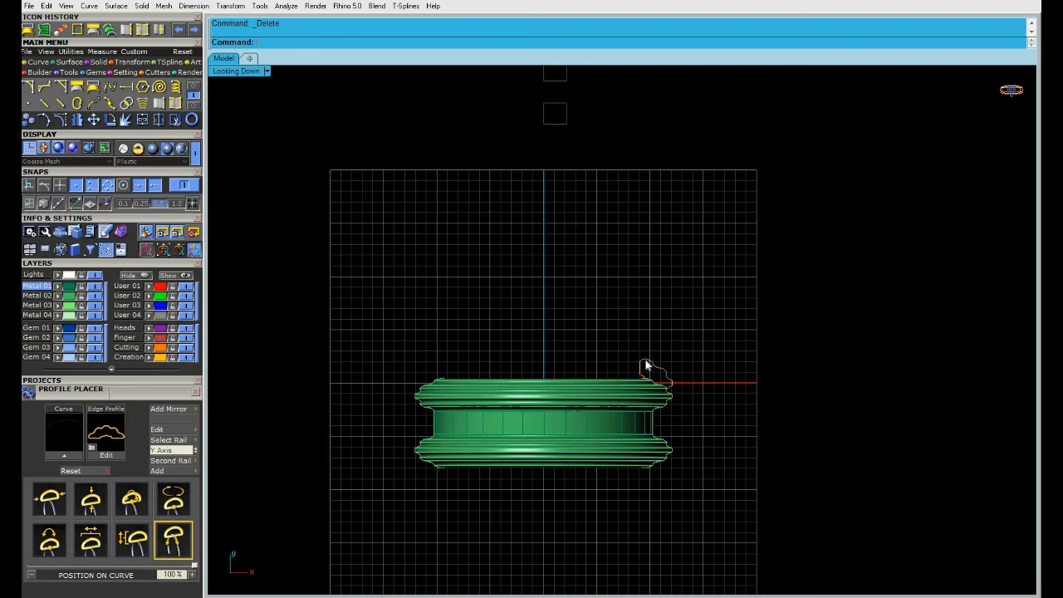
{"action": "left_click", "coordinate": [644, 360]}
{"action": "key", "text": "Delete"}
Step: Delete the two remaining flat rectangles beyond the edge of the grid
{"action": "right_click_drag", "start_coordinate": [580, 173], "coordinate": [573, 291]}
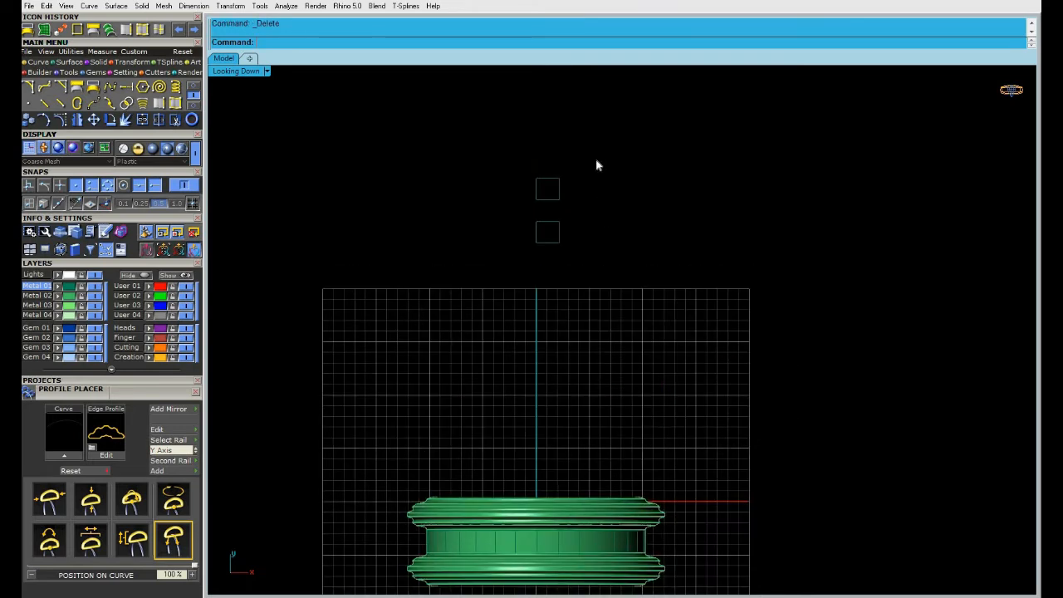
{"action": "left_click_drag", "start_coordinate": [595, 159], "coordinate": [437, 304]}
{"action": "key", "text": "Delete"}
{"action": "right_click_drag", "start_coordinate": [512, 340], "coordinate": [538, 311]}
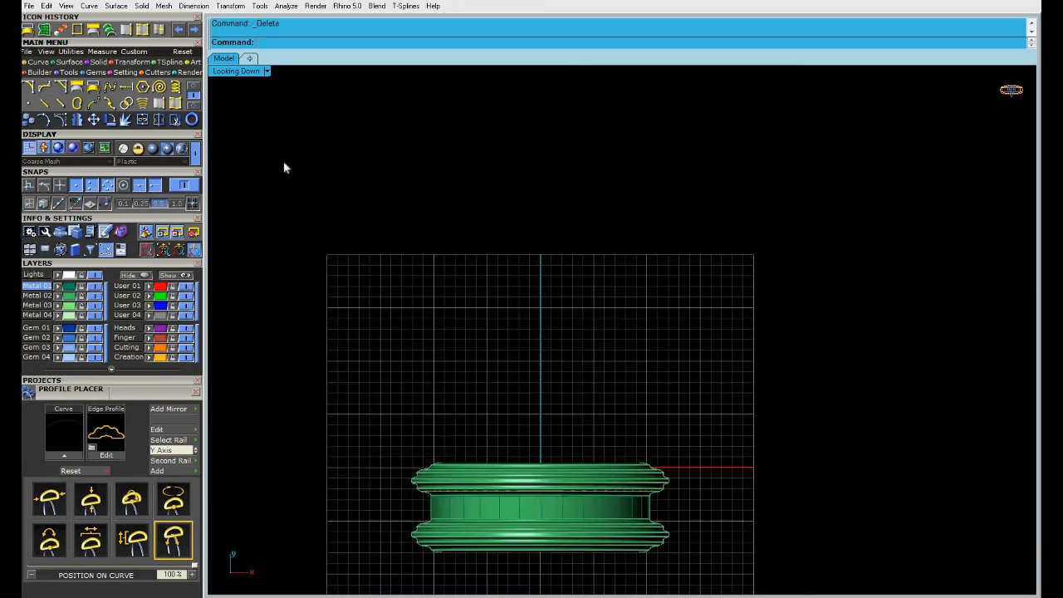
Step: Switch to the Perspective view and examine how the applied rectangle curves lie on the strip between the two bands
{"action": "double_click", "coordinate": [237, 71]}
{"action": "double_click", "coordinate": [646, 71]}
{"action": "right_click_drag", "start_coordinate": [747, 307], "coordinate": [470, 393], "text": "shift"}
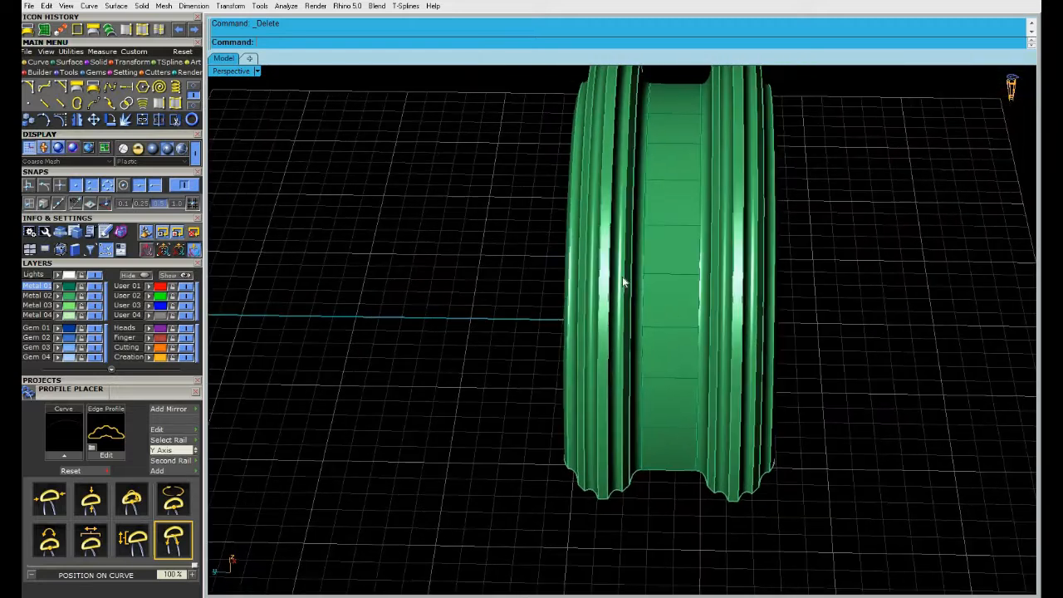
{"action": "scroll", "coordinate": [646, 234], "scroll_direction": "up", "scroll_amount": 6}
{"action": "left_click", "coordinate": [719, 169]}
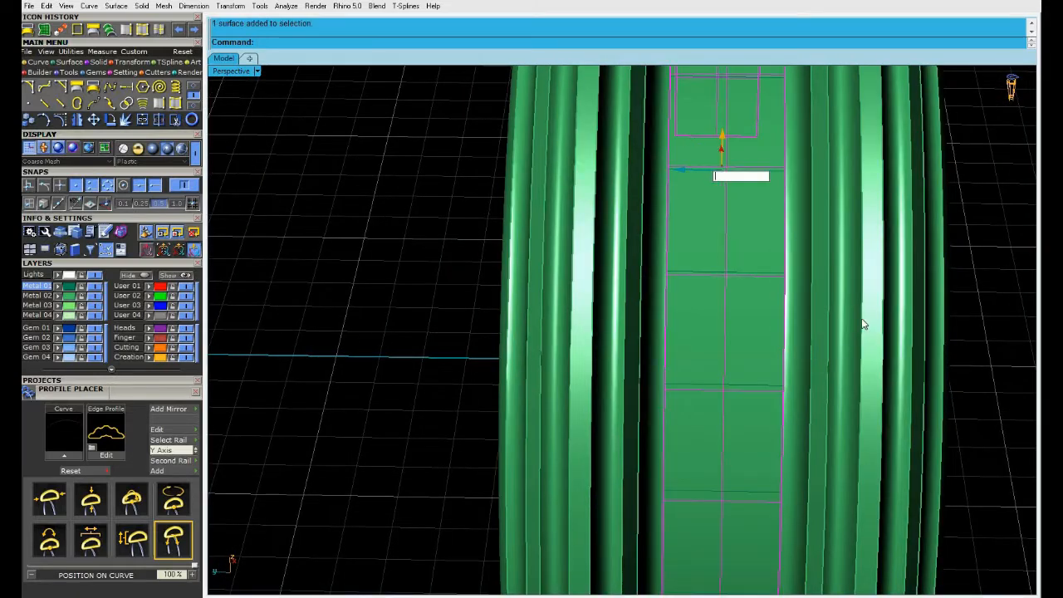
{"action": "key", "text": "Escape"}
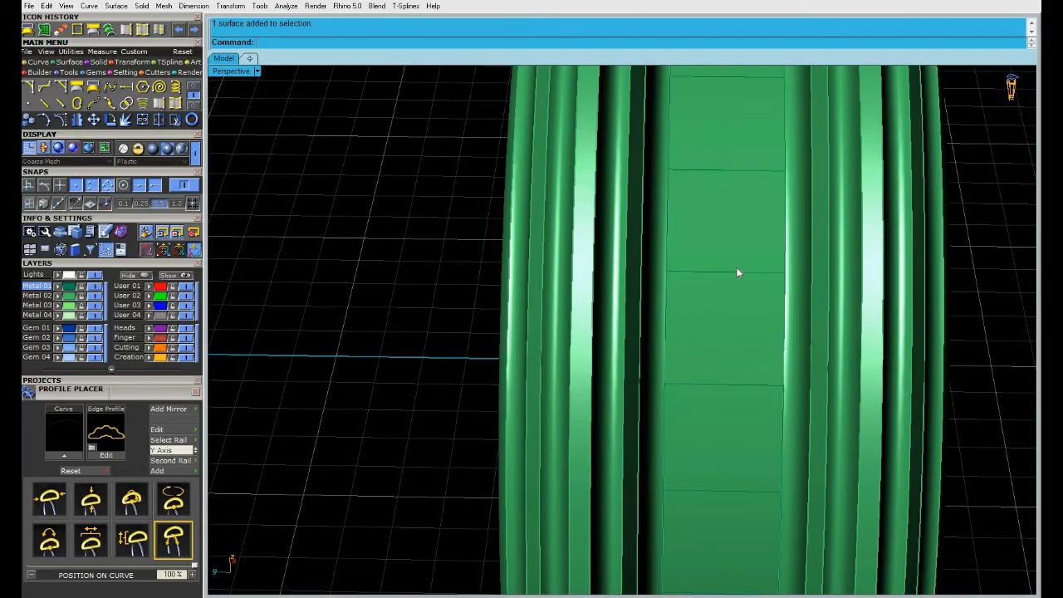
{"action": "left_click", "coordinate": [731, 370]}
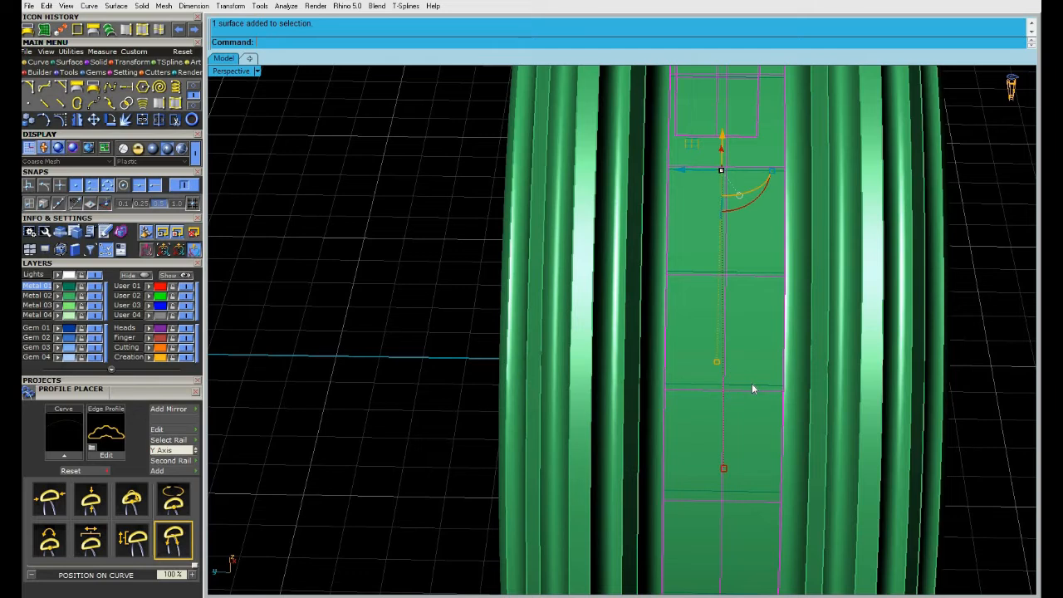
{"action": "left_click", "coordinate": [751, 383]}
{"action": "left_click", "coordinate": [793, 415]}
{"action": "scroll", "coordinate": [835, 410], "scroll_direction": "down", "scroll_amount": 2}
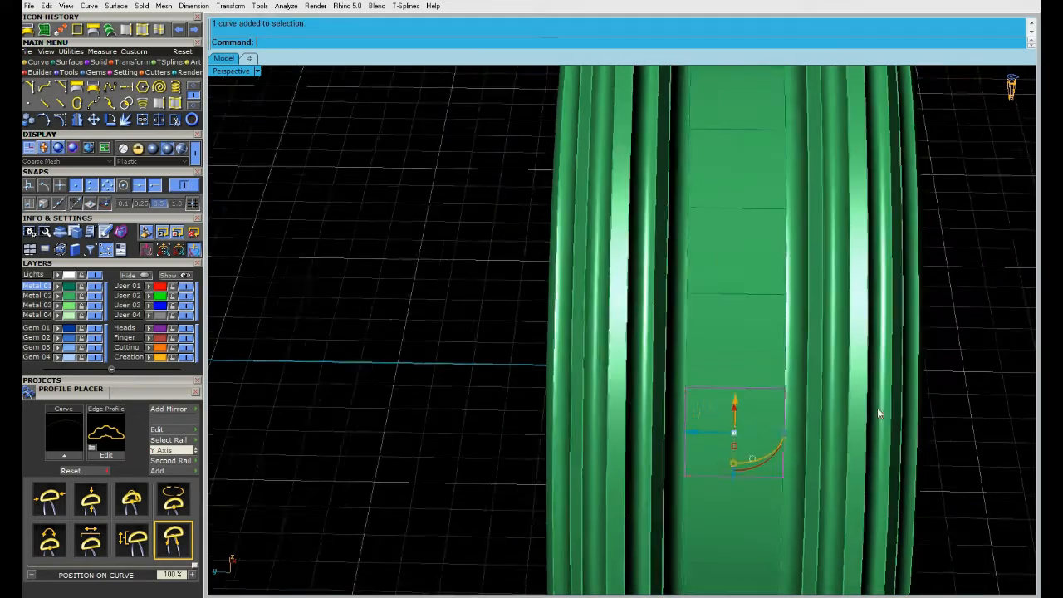
{"action": "left_click", "coordinate": [963, 394]}
Step: Assign the half bands to the Metal 01 layer and the lofted strip to the Metal 02 layer
{"action": "right_click_drag", "start_coordinate": [604, 384], "coordinate": [481, 349], "text": "shift"}
{"action": "left_click", "coordinate": [728, 318]}
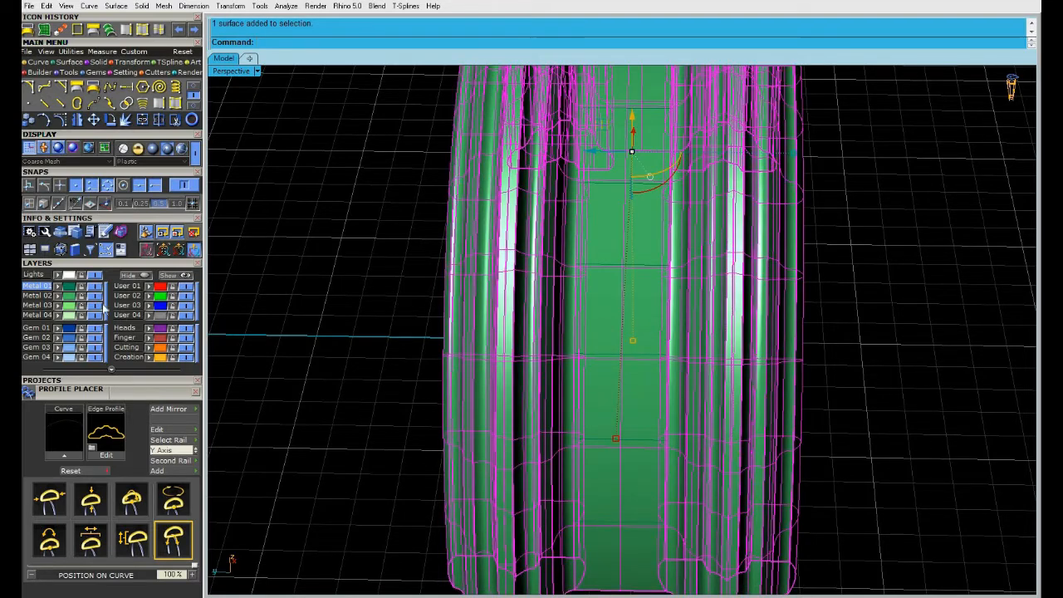
{"action": "left_click", "coordinate": [61, 294]}
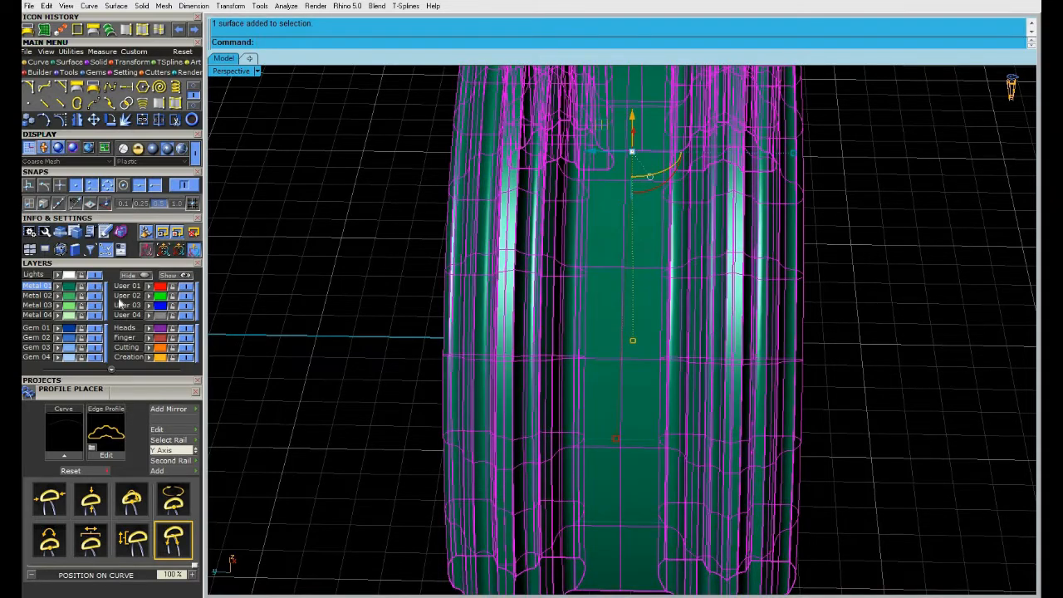
{"action": "left_click", "coordinate": [646, 358]}
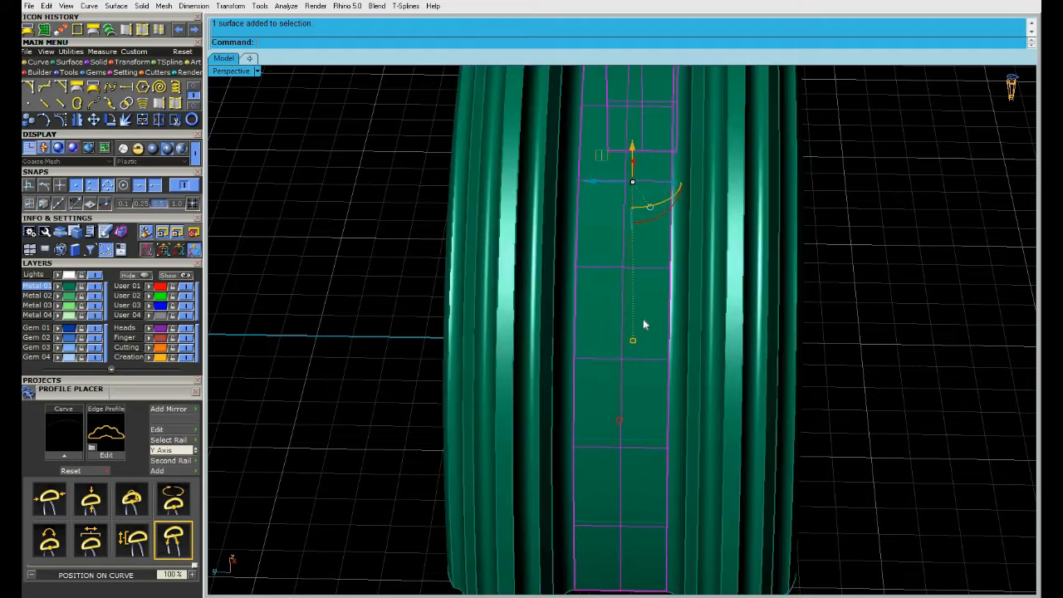
{"action": "left_click", "coordinate": [59, 296]}
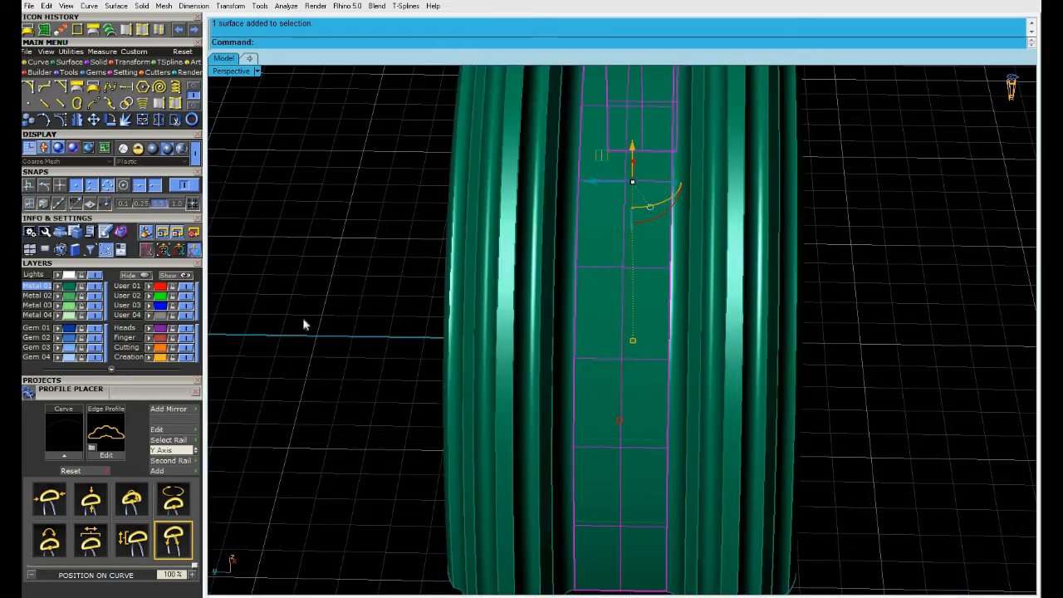
{"action": "left_click", "coordinate": [312, 335]}
Step: Temporarily hide the Metal 01 layer to check the lofted strip on its own, and make Metal 01 visible and current again
{"action": "left_click", "coordinate": [98, 294]}
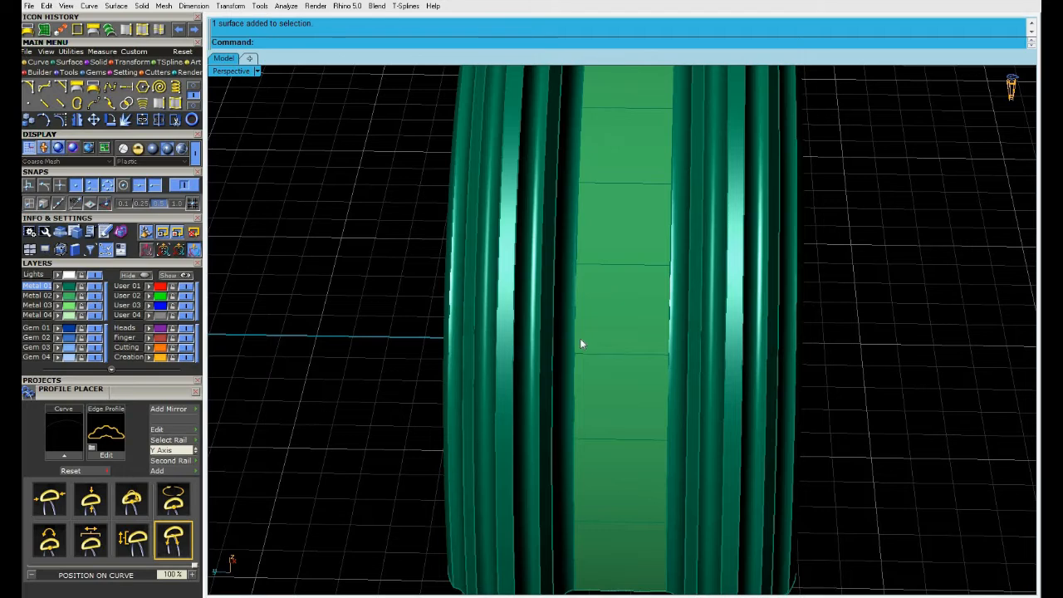
{"action": "left_click", "coordinate": [550, 336]}
{"action": "left_click", "coordinate": [40, 305]}
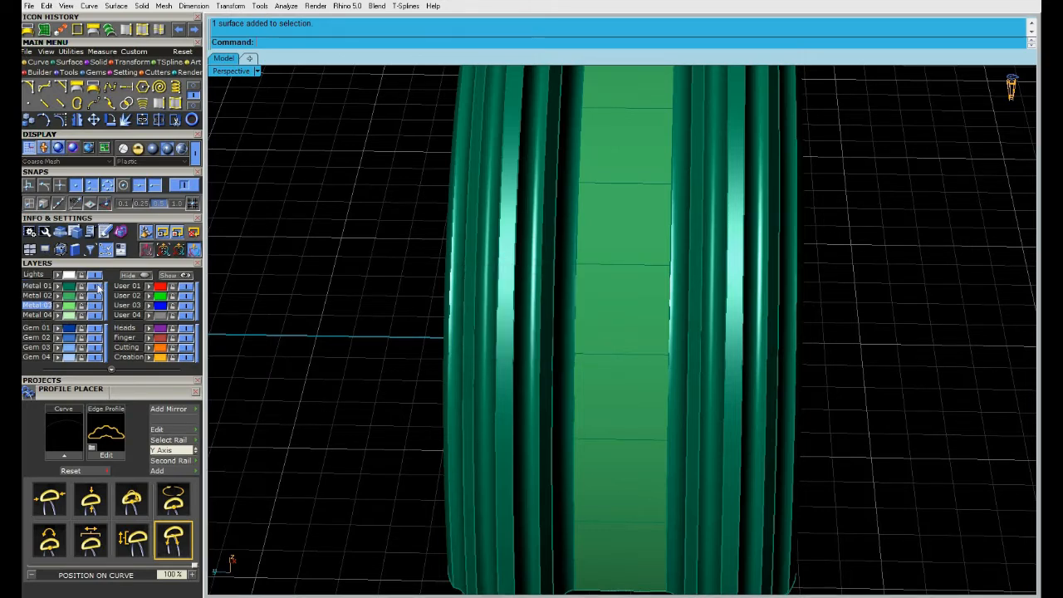
{"action": "left_click", "coordinate": [96, 286]}
{"action": "left_click", "coordinate": [654, 312]}
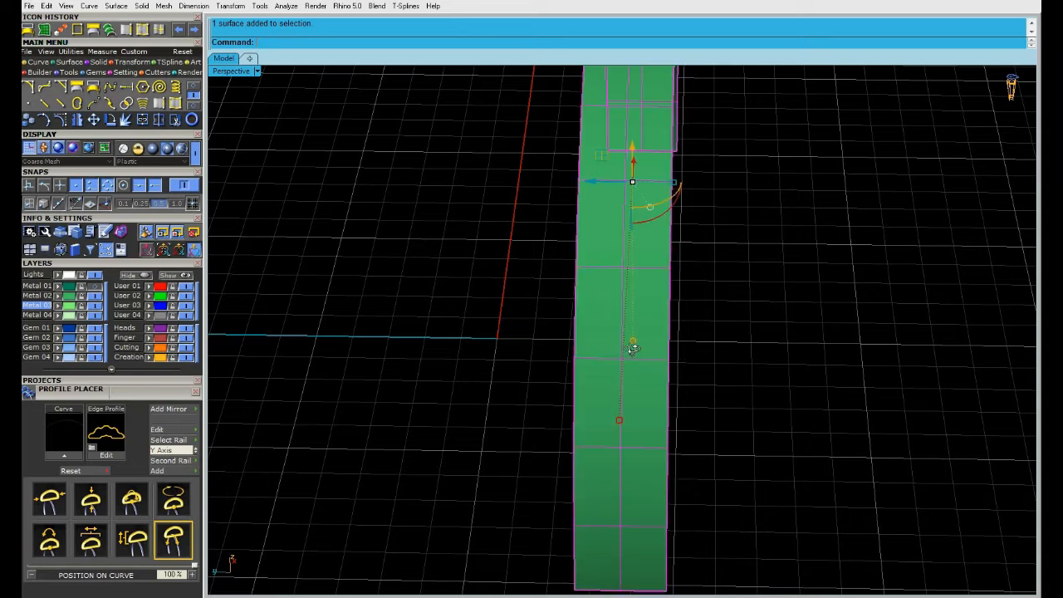
{"action": "right_click_drag", "start_coordinate": [655, 317], "coordinate": [199, 343]}
{"action": "left_click", "coordinate": [40, 286]}
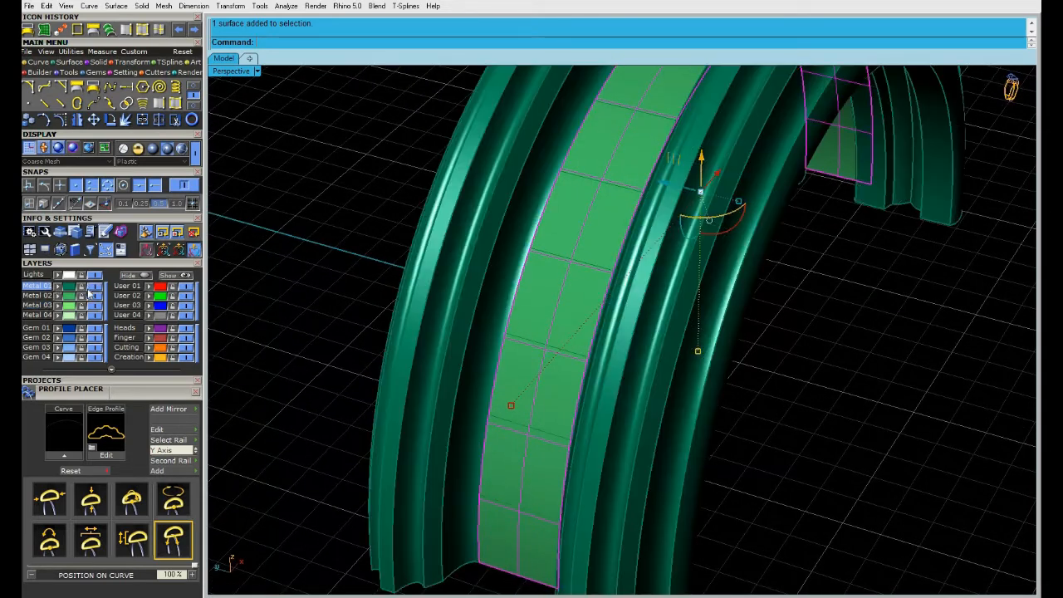
Step: Select the applied rectangle curves one after another along the whole lofted strip, choosing the curves rather than the surface beneath
{"action": "left_click", "coordinate": [585, 264]}
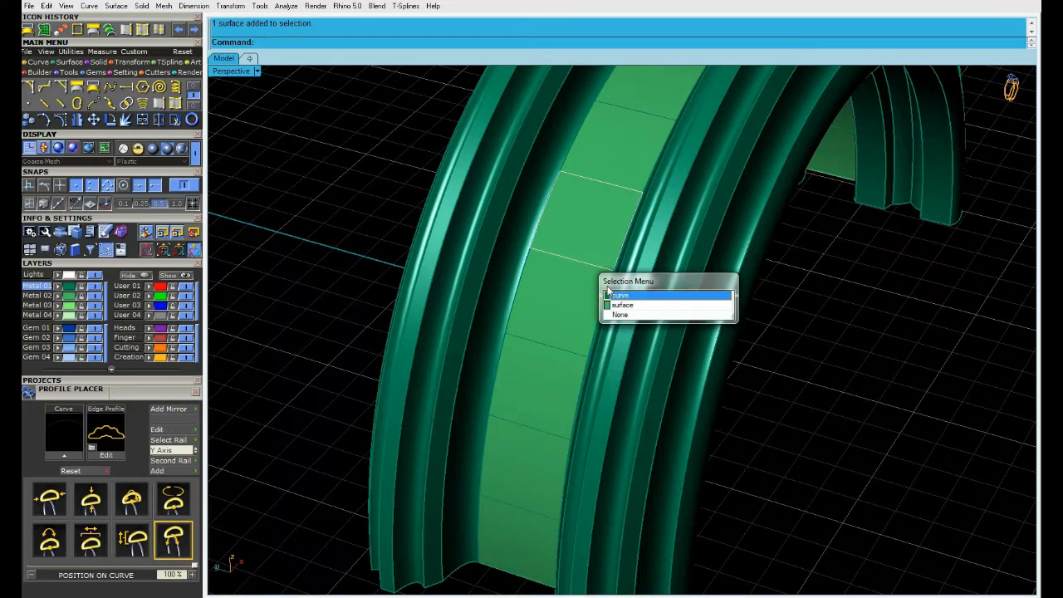
{"action": "left_click", "coordinate": [615, 299]}
{"action": "left_click", "coordinate": [554, 349], "text": "shift"}
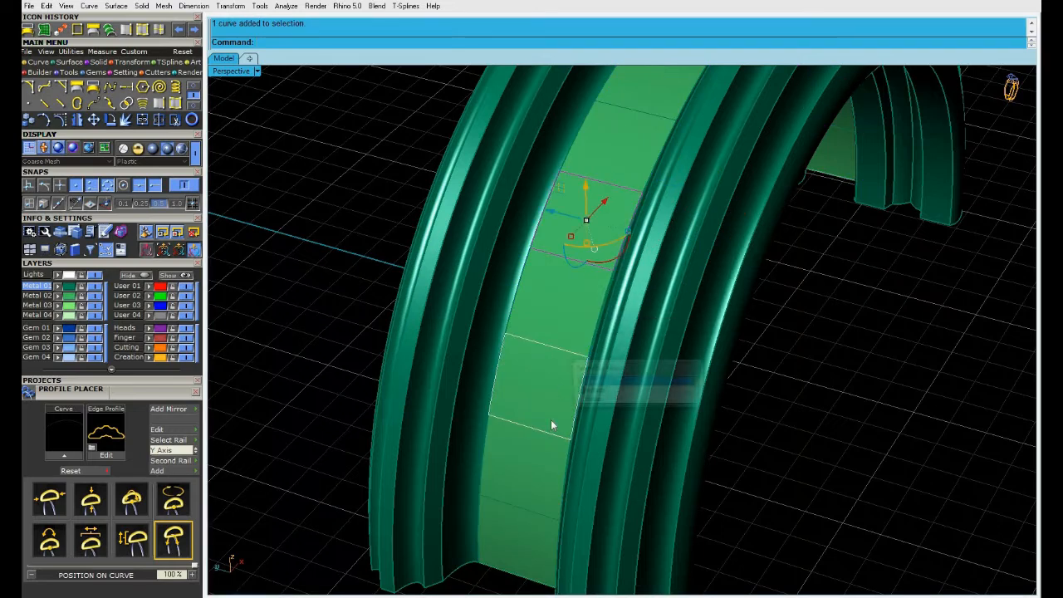
{"action": "left_click", "coordinate": [604, 381]}
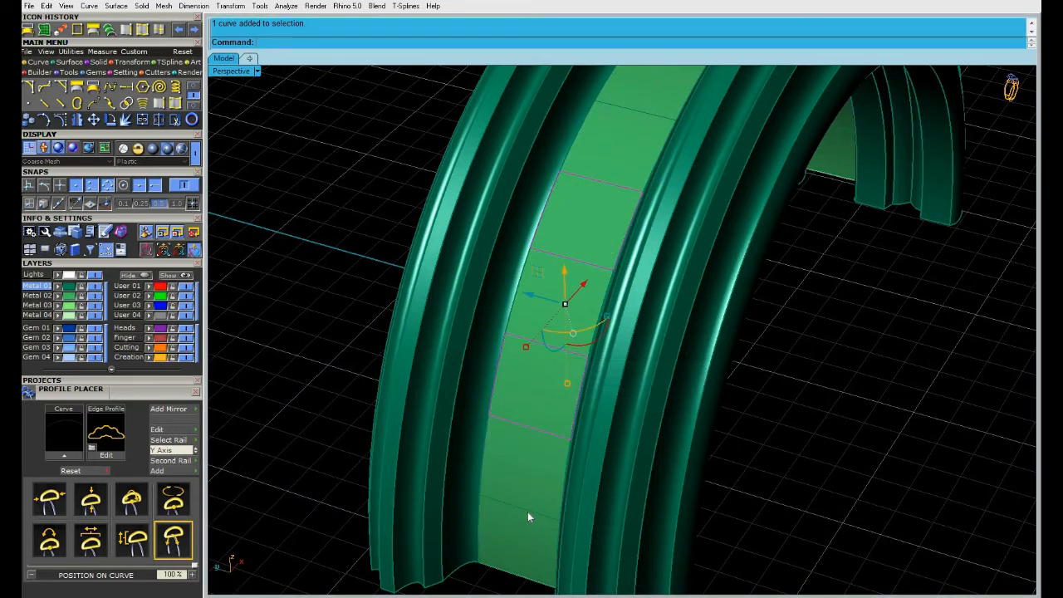
{"action": "left_click", "coordinate": [528, 513], "text": "shift"}
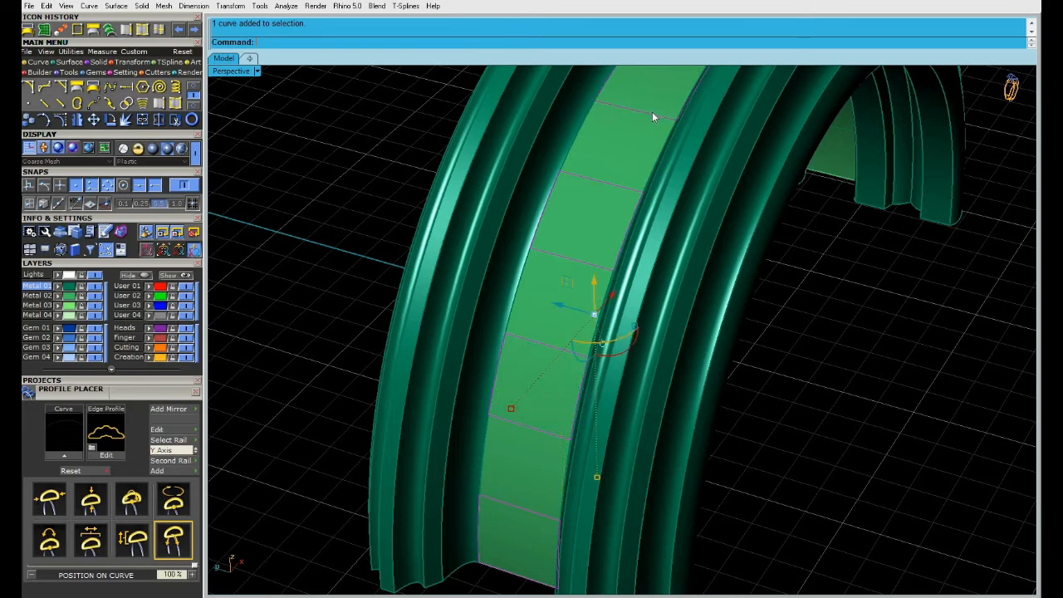
{"action": "right_click_drag", "start_coordinate": [652, 111], "coordinate": [617, 314]}
{"action": "right_click_drag", "start_coordinate": [620, 431], "coordinate": [620, 356]}
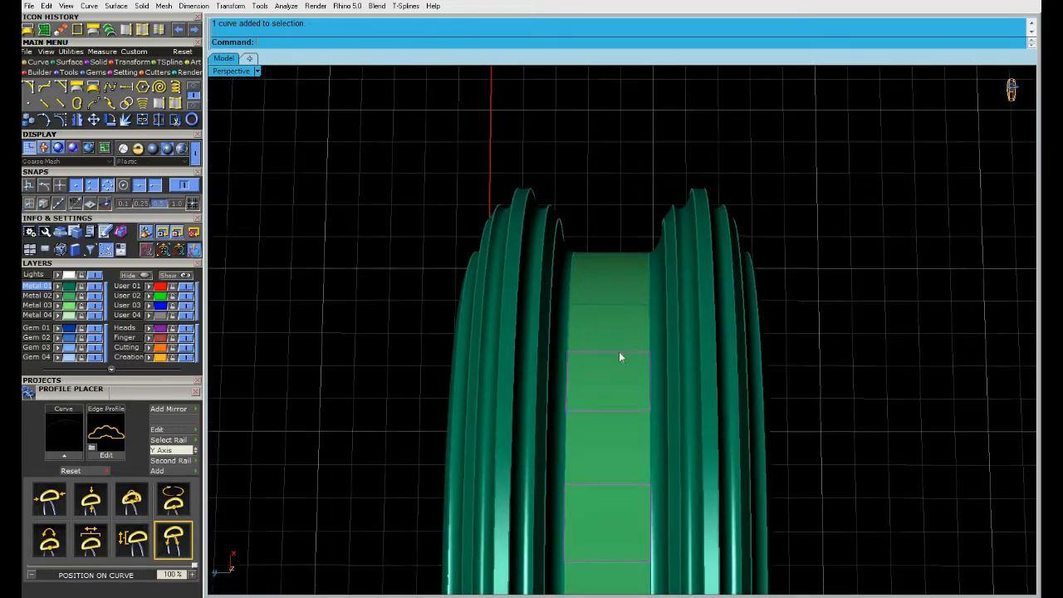
{"action": "scroll", "coordinate": [615, 303], "scroll_direction": "up", "scroll_amount": 2}
{"action": "right_click_drag", "start_coordinate": [617, 296], "coordinate": [639, 378]}
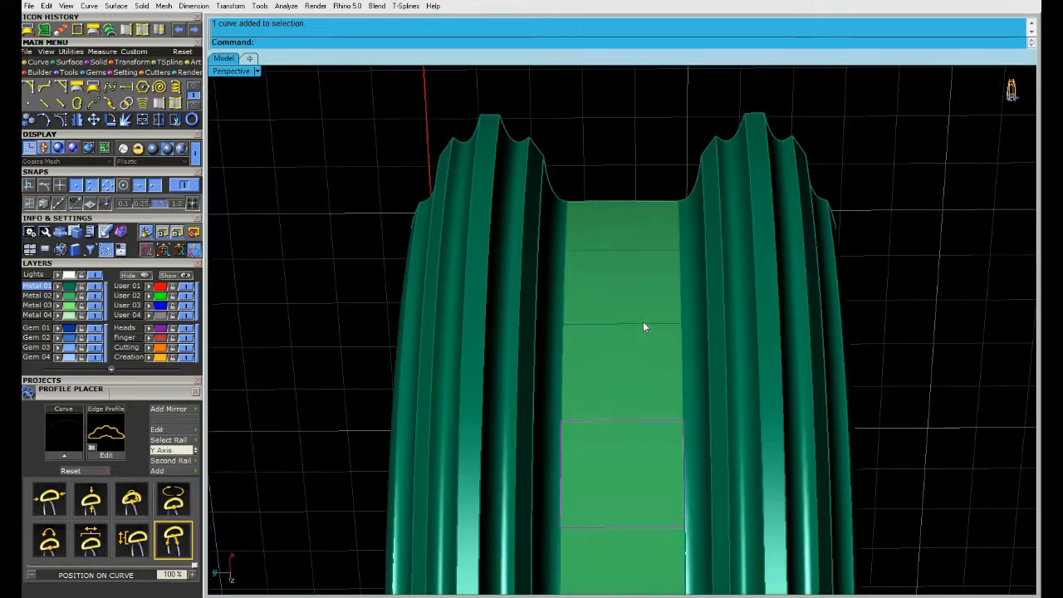
{"action": "right_click_drag", "start_coordinate": [643, 326], "coordinate": [446, 318]}
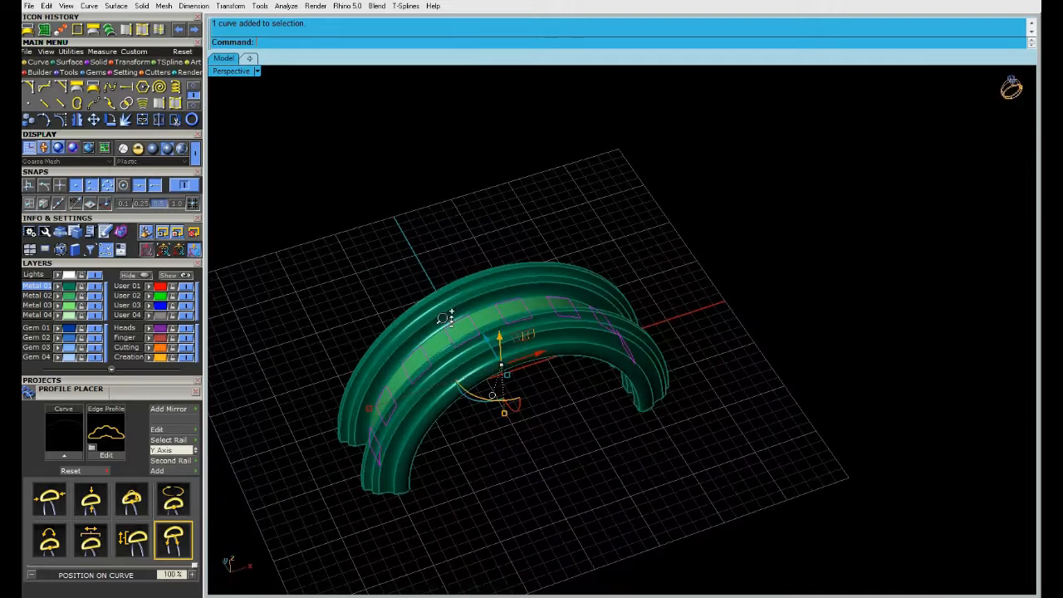
Step: Make User 02 the current layer and hide the Metal 02 layer so only the half bands and rectangle curves show
{"action": "scroll", "coordinate": [446, 318], "scroll_direction": "up", "scroll_amount": 5}
{"action": "scroll", "coordinate": [452, 312], "scroll_direction": "down", "scroll_amount": 6}
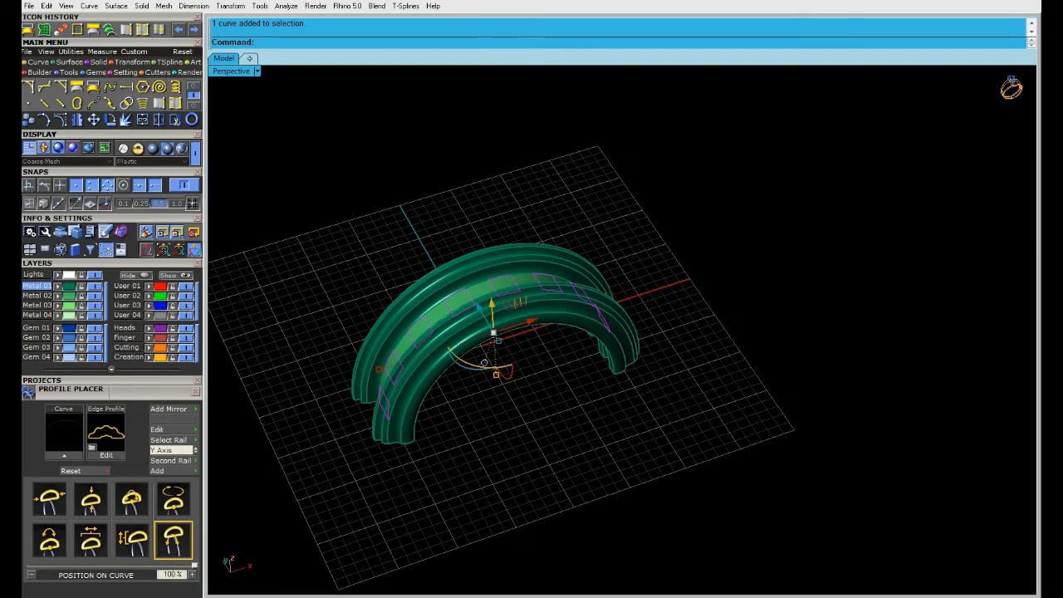
{"action": "left_click", "coordinate": [127, 296]}
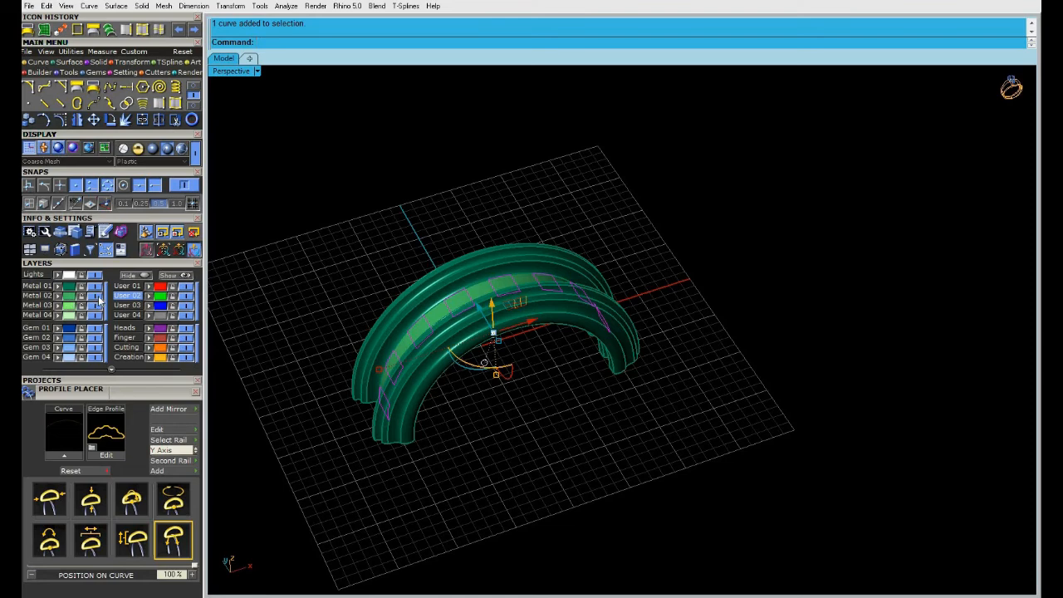
{"action": "left_click", "coordinate": [97, 297]}
{"action": "right_click_drag", "start_coordinate": [537, 429], "coordinate": [635, 419], "text": "ctrl"}
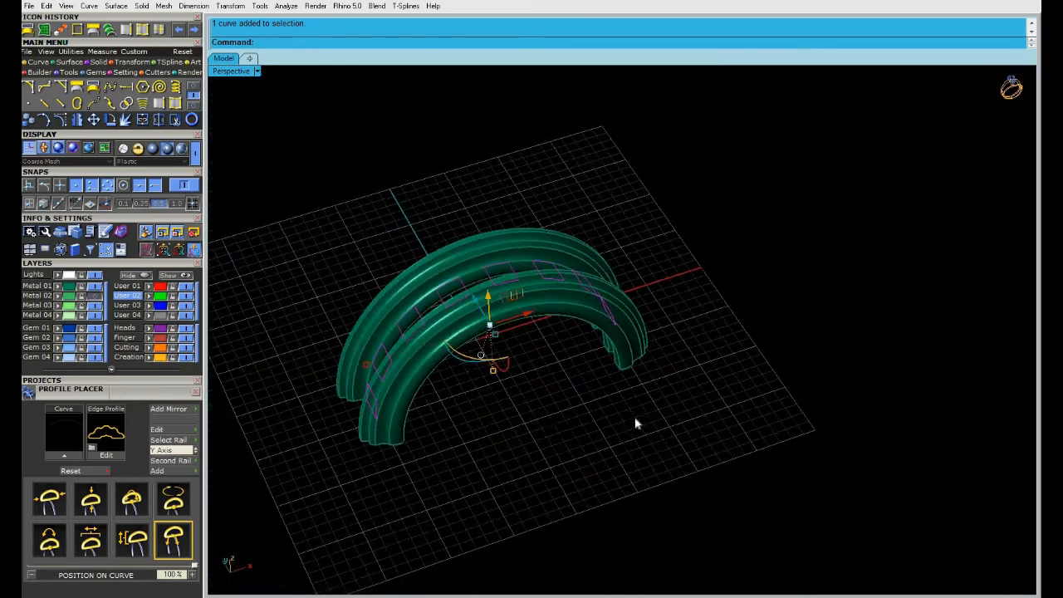
{"action": "scroll", "coordinate": [549, 443], "scroll_direction": "down", "scroll_amount": 5}
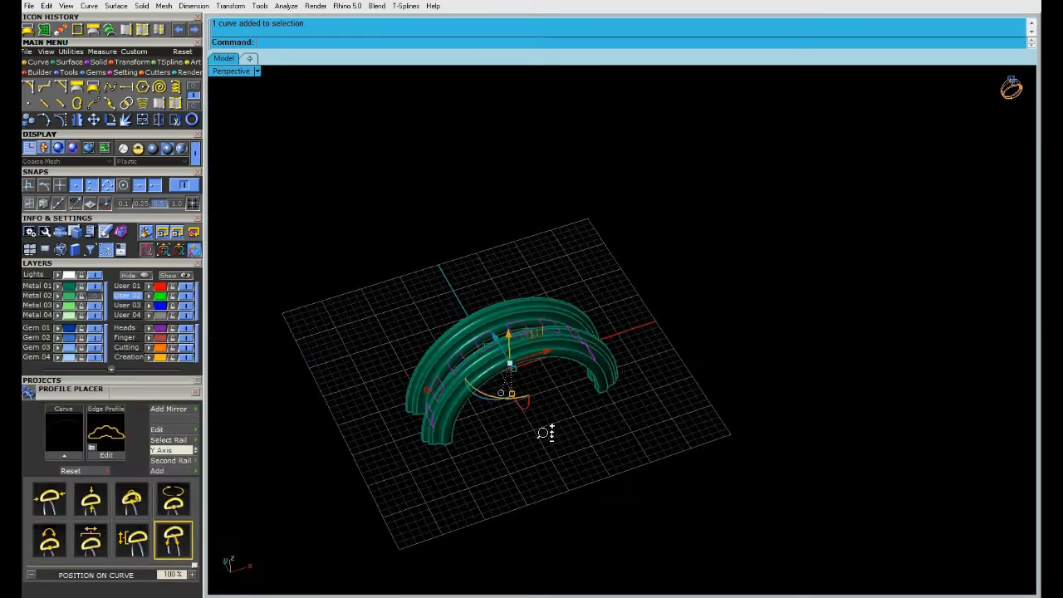
{"action": "scroll", "coordinate": [545, 432], "scroll_direction": "up", "scroll_amount": 5}
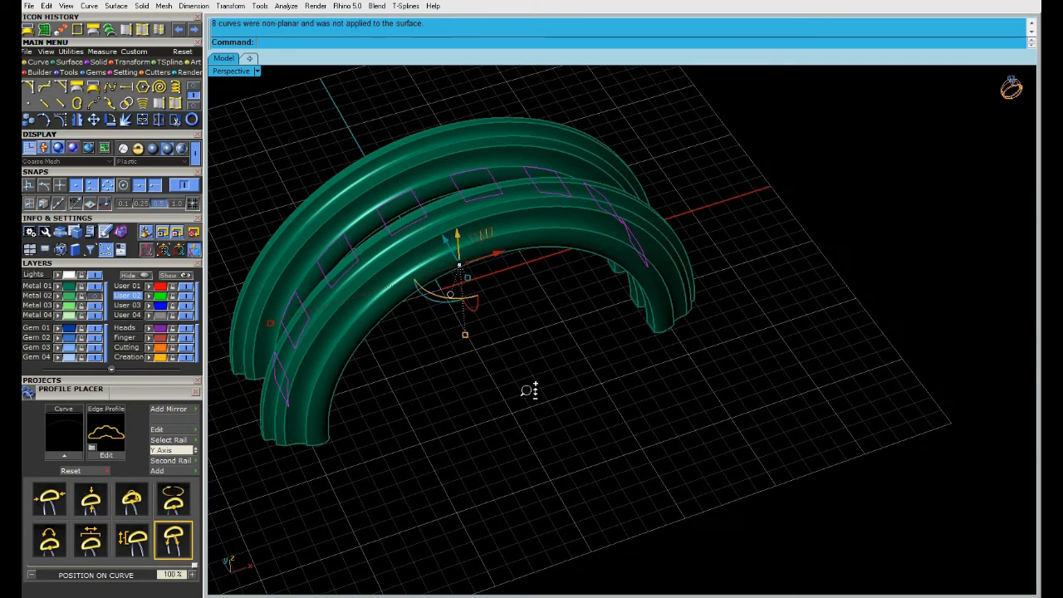
{"action": "scroll", "coordinate": [531, 387], "scroll_direction": "up", "scroll_amount": 3}
{"action": "scroll", "coordinate": [567, 410], "scroll_direction": "down", "scroll_amount": 5}
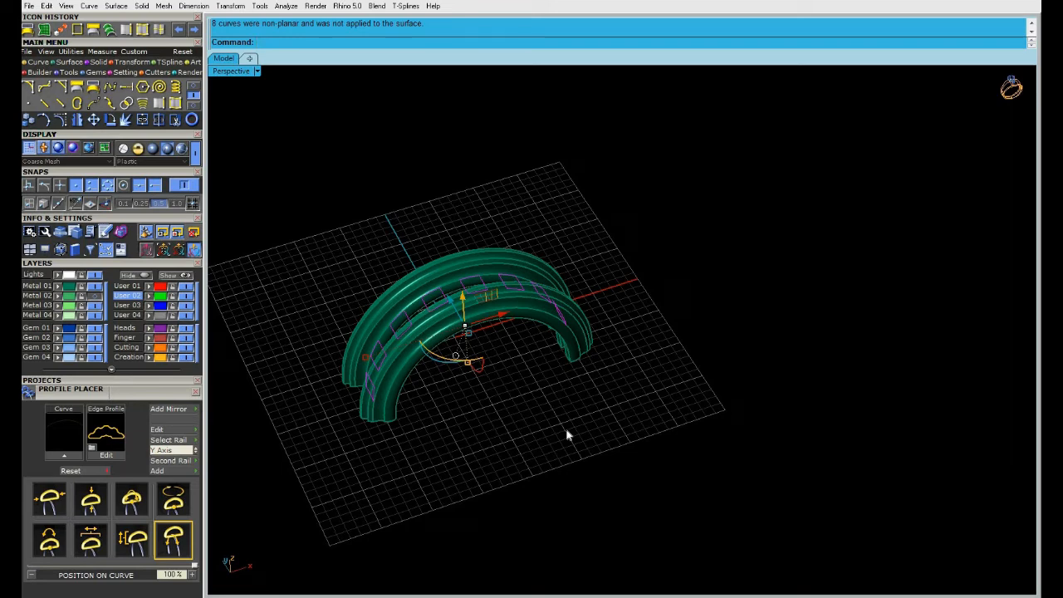
{"action": "key", "text": "super"}
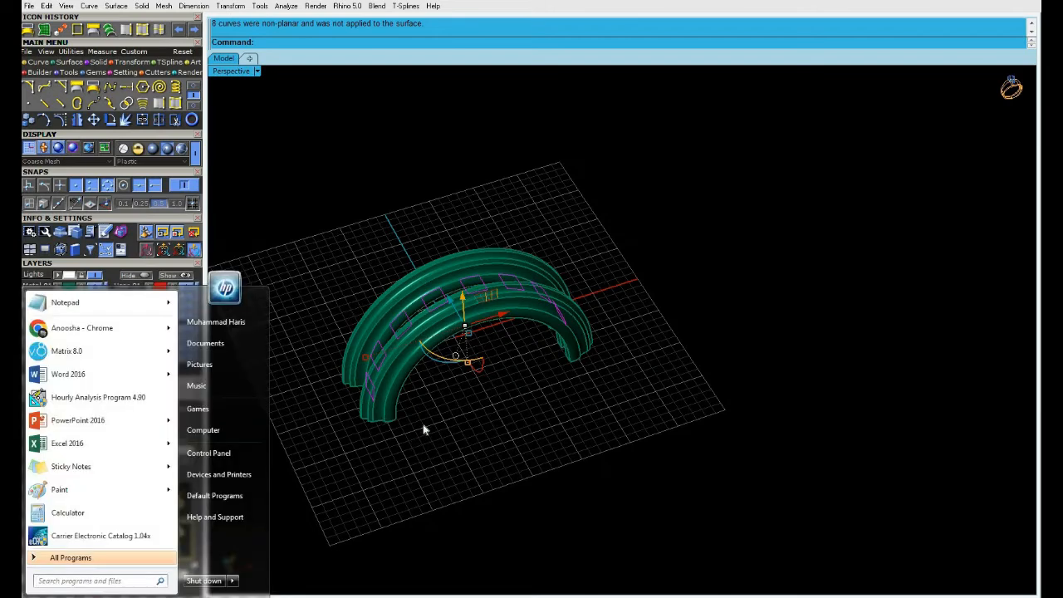
{"action": "key", "text": "super"}
{"action": "key", "text": "super"}
{"action": "key", "text": "super"}
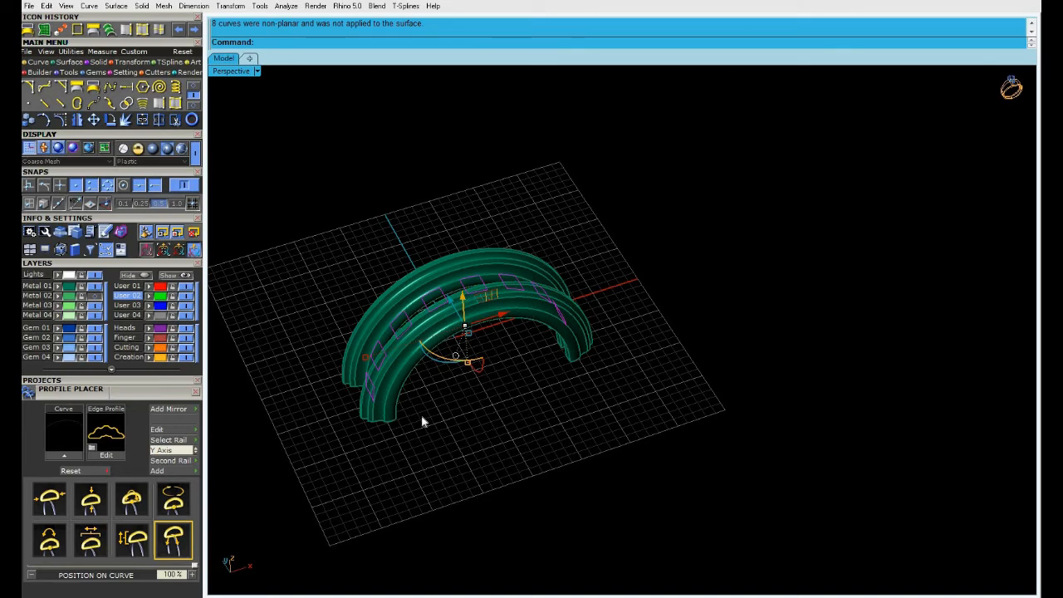
{"action": "scroll", "coordinate": [540, 433], "scroll_direction": "down", "scroll_amount": 3}
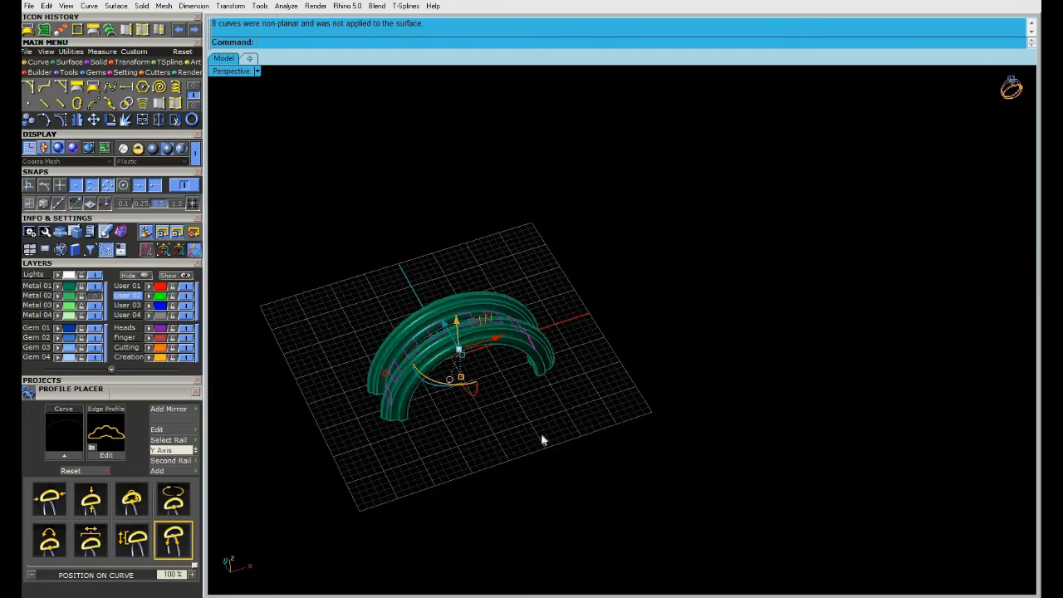
Step: Build separate patch surfaces from the three rectangle curves nearest the base at one end of the bands
{"action": "right_click_drag", "start_coordinate": [541, 434], "coordinate": [606, 295]}
{"action": "right_click_drag", "start_coordinate": [606, 295], "coordinate": [588, 350], "text": "ctrl"}
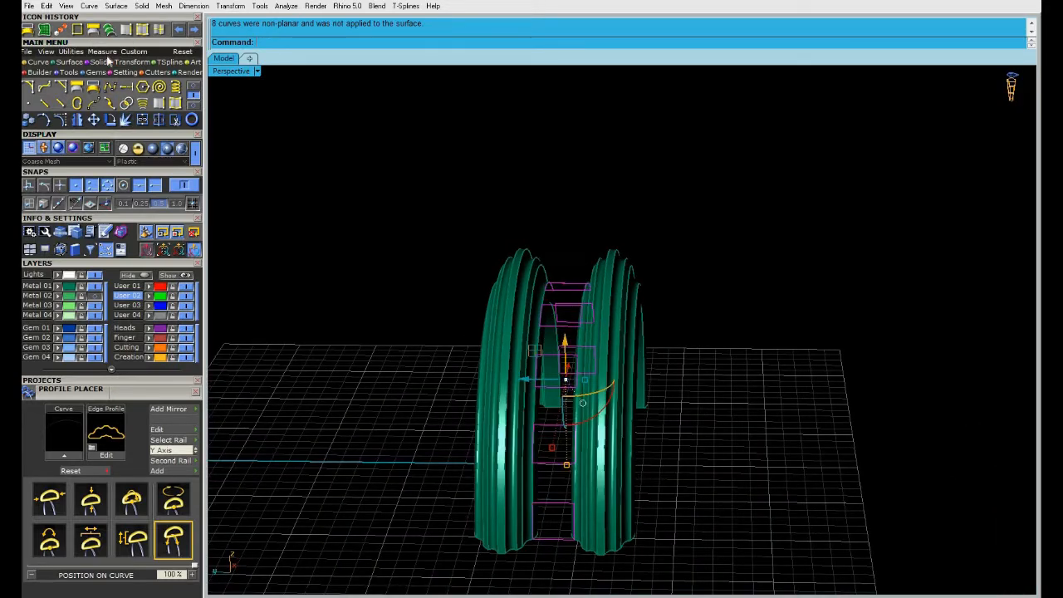
{"action": "left_click", "coordinate": [680, 501]}
{"action": "left_click", "coordinate": [567, 503]}
{"action": "right_click", "coordinate": [682, 490]}
{"action": "left_click", "coordinate": [564, 462]}
{"action": "right_click", "coordinate": [698, 432]}
{"action": "left_click", "coordinate": [564, 387]}
{"action": "right_click", "coordinate": [726, 346]}
Step: Patch the next rectangle curves up toward the crown, choosing the curve instead of the band polysurface where they overlap
{"action": "right_click_drag", "start_coordinate": [684, 352], "coordinate": [548, 394]}
{"action": "left_click", "coordinate": [683, 399]}
{"action": "left_click", "coordinate": [501, 374]}
{"action": "left_click", "coordinate": [526, 397]}
{"action": "right_click", "coordinate": [651, 311]}
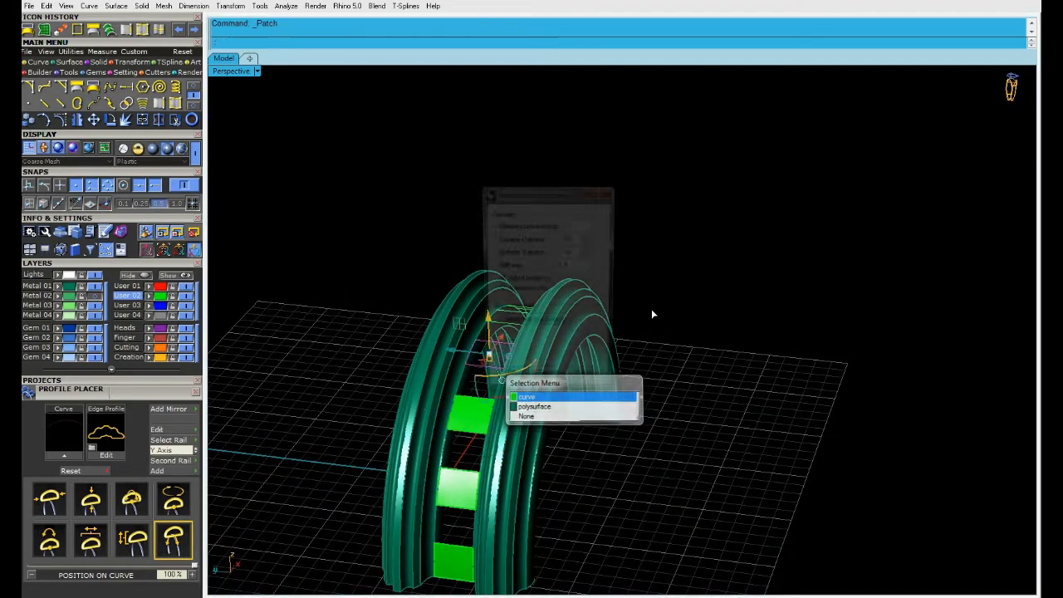
{"action": "left_click", "coordinate": [503, 380]}
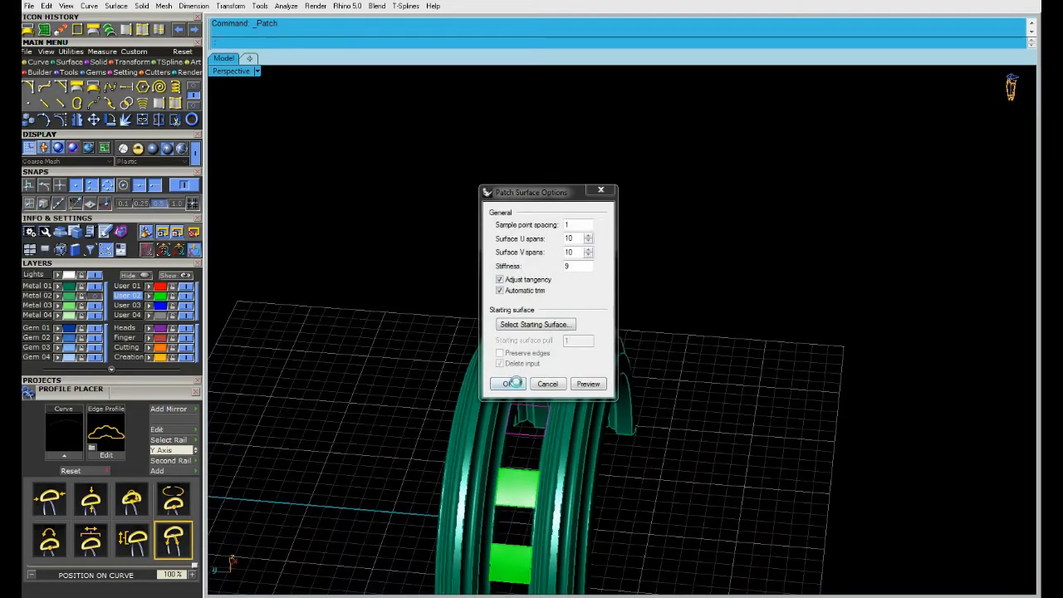
{"action": "left_click", "coordinate": [752, 413]}
{"action": "left_click", "coordinate": [546, 382]}
{"action": "left_click", "coordinate": [571, 410]}
{"action": "right_click", "coordinate": [723, 397]}
{"action": "left_click", "coordinate": [511, 382]}
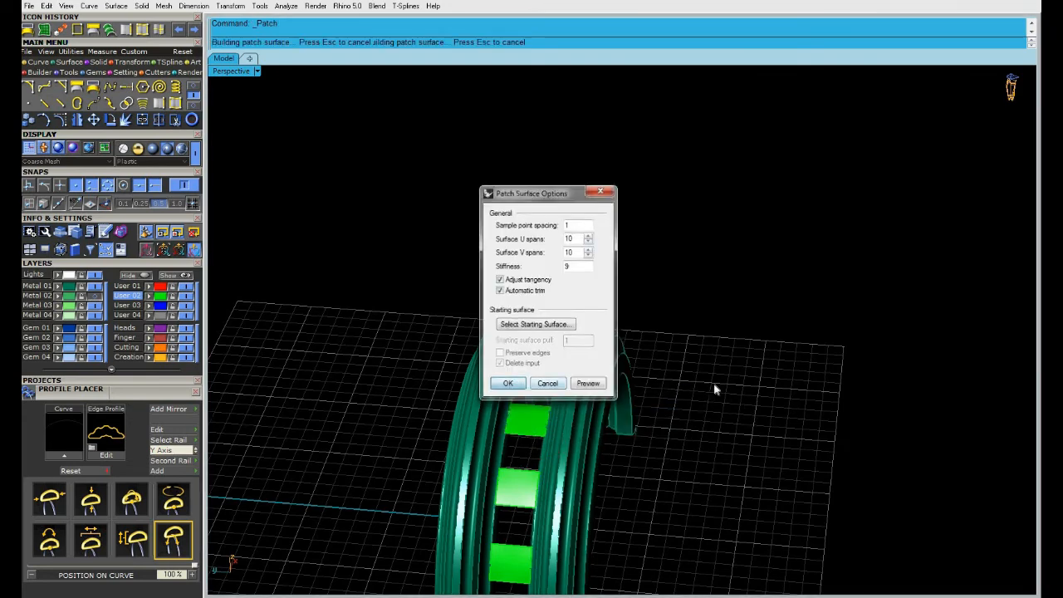
Step: Patch the remaining rectangle curves over the crown and down to the other end of the bands
{"action": "right_click_drag", "start_coordinate": [709, 387], "coordinate": [557, 363]}
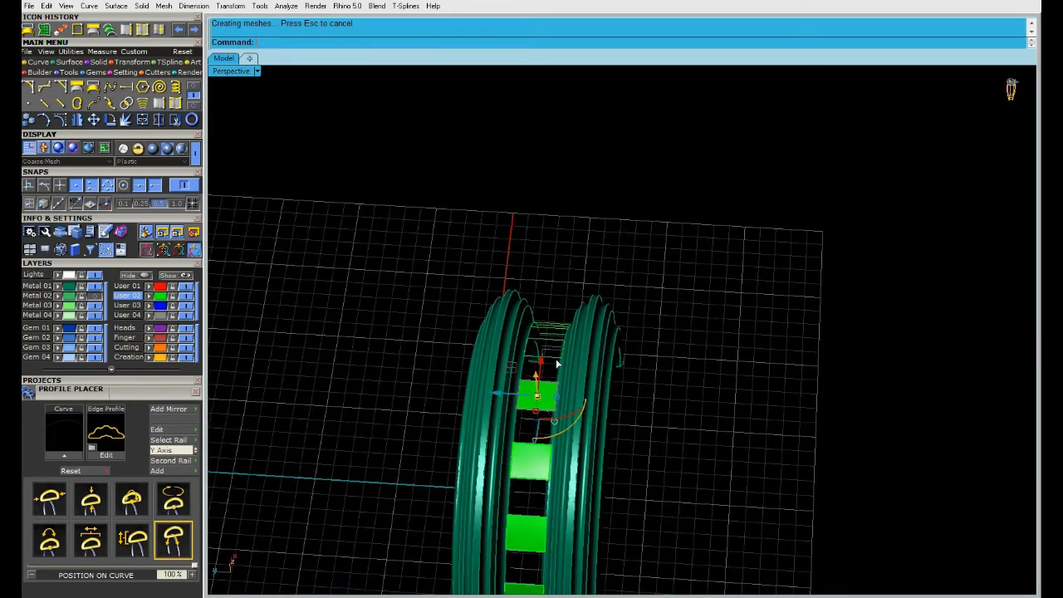
{"action": "left_click", "coordinate": [554, 359]}
{"action": "right_click", "coordinate": [750, 358]}
{"action": "key", "text": "Return"}
{"action": "right_click_drag", "start_coordinate": [683, 345], "coordinate": [589, 406]}
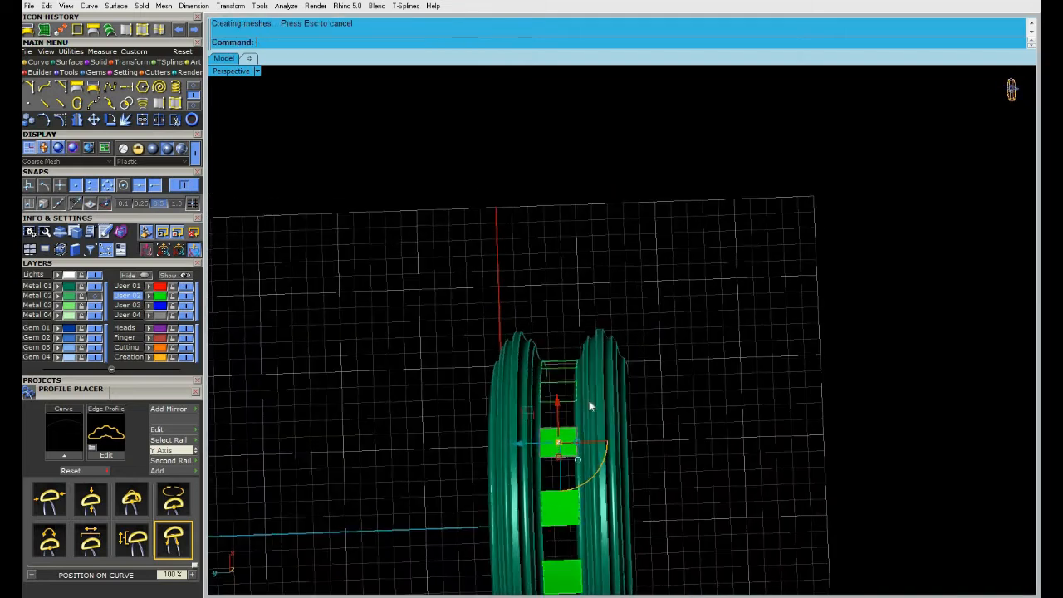
{"action": "right_click_drag", "start_coordinate": [689, 360], "coordinate": [570, 400]}
{"action": "left_click", "coordinate": [570, 395]}
{"action": "right_click_drag", "start_coordinate": [682, 460], "coordinate": [630, 253]}
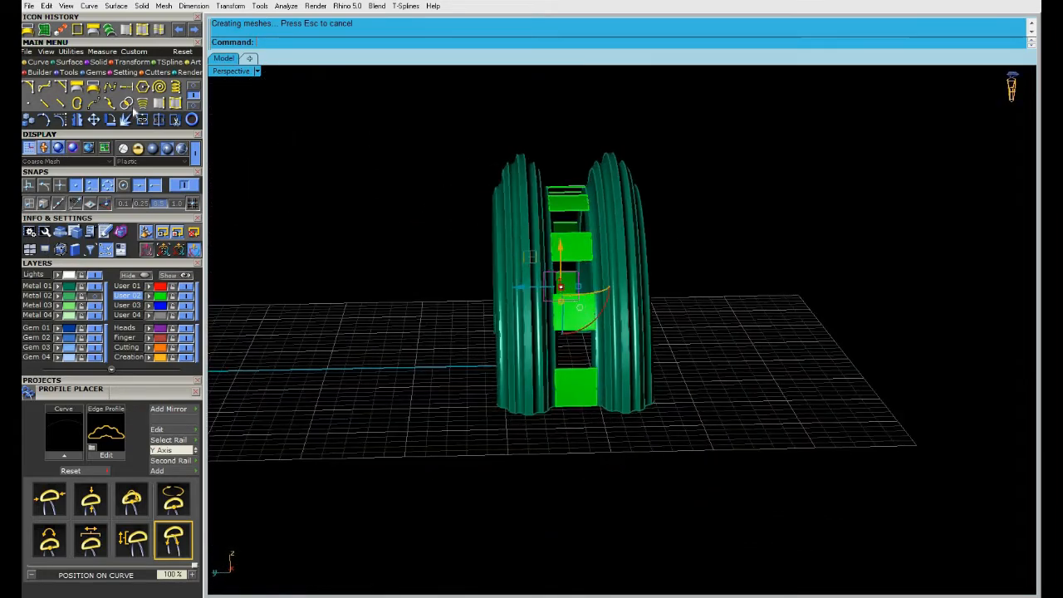
Step: Offset the patch surface nearest the base at one end into a solid 0.3 thick with OffsetSrf, deleting the input surface
{"action": "right_click_drag", "start_coordinate": [419, 336], "coordinate": [700, 349]}
{"action": "right_click_drag", "start_coordinate": [719, 259], "coordinate": [721, 193], "text": "ctrl"}
{"action": "right_click_drag", "start_coordinate": [687, 282], "coordinate": [640, 338], "text": "shift"}
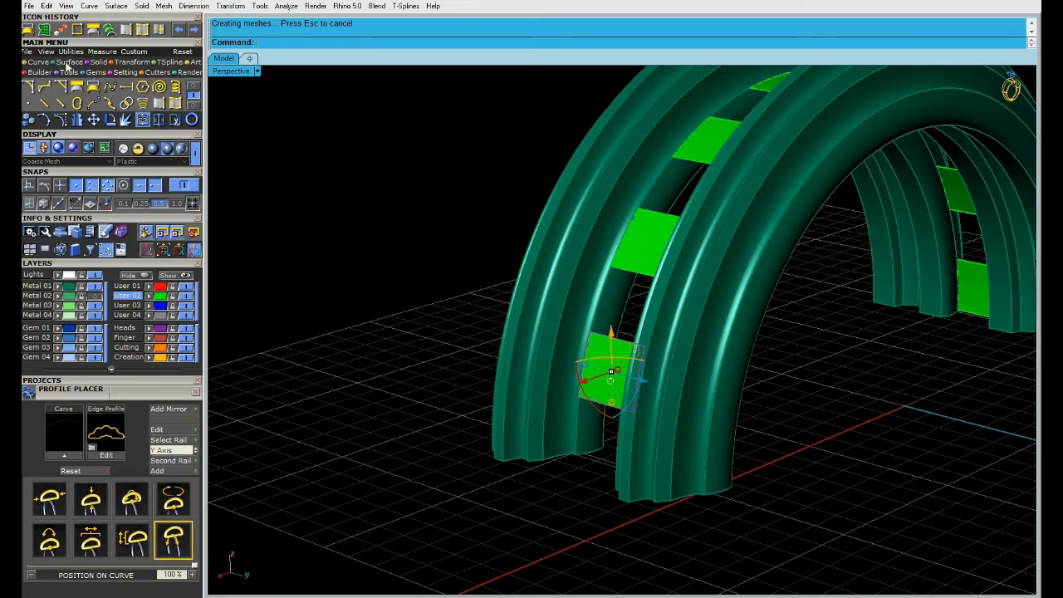
{"action": "left_click", "coordinate": [88, 72]}
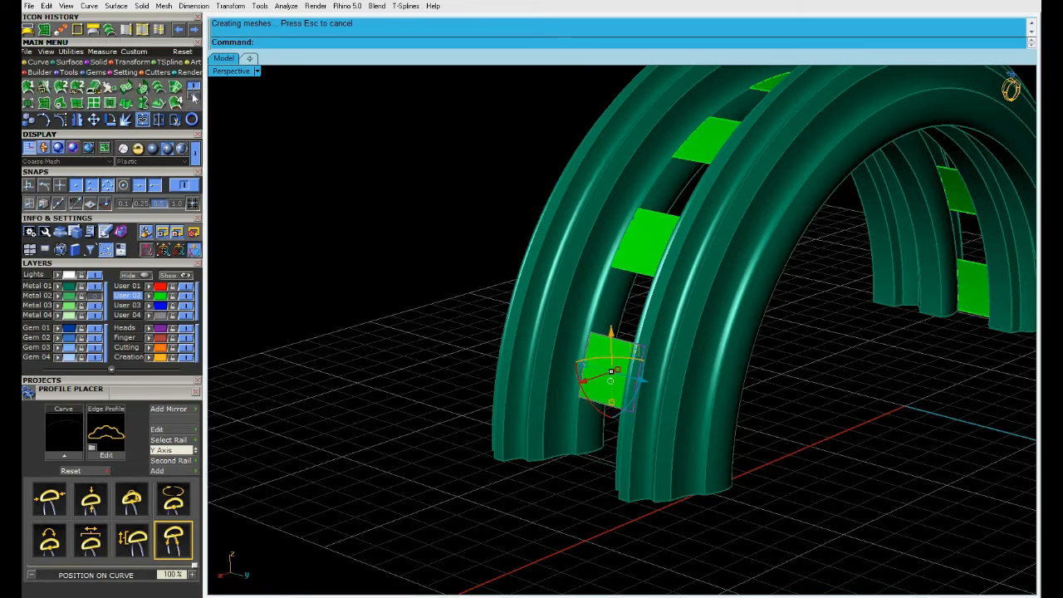
{"action": "left_click", "coordinate": [107, 88]}
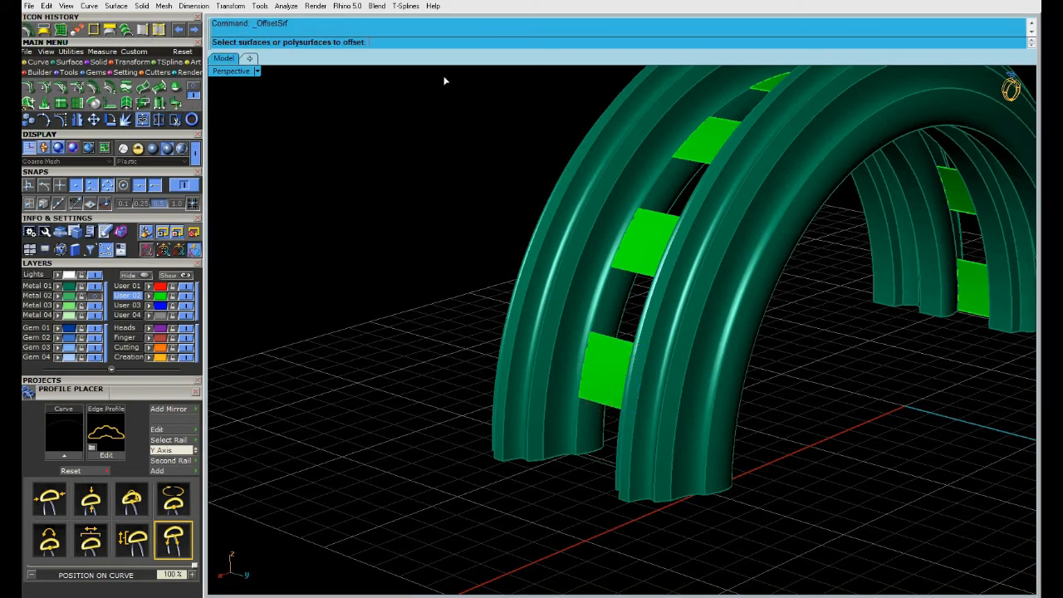
{"action": "left_click", "coordinate": [592, 376]}
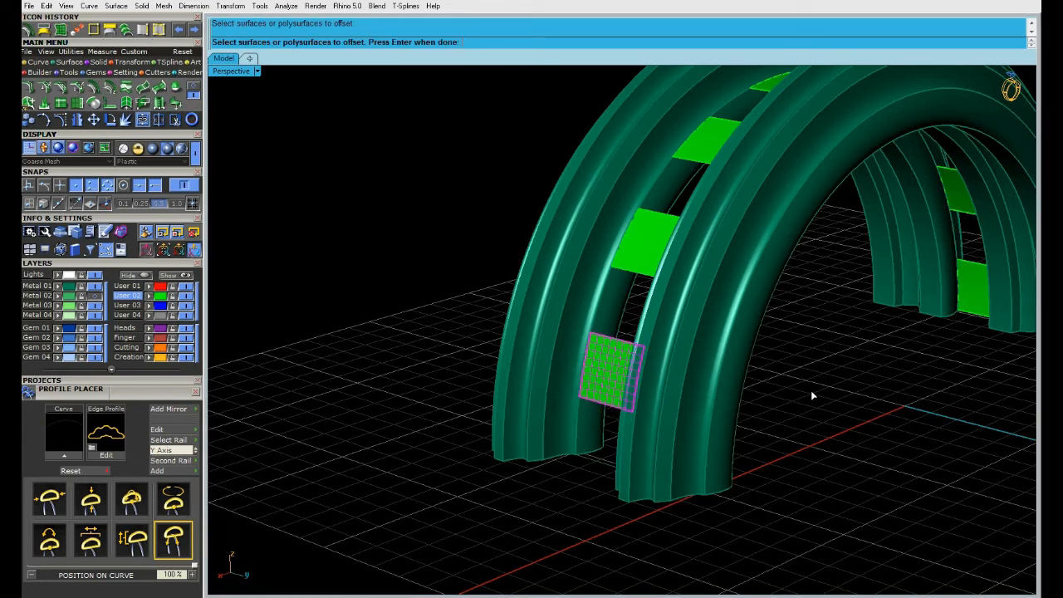
{"action": "key", "text": "Return"}
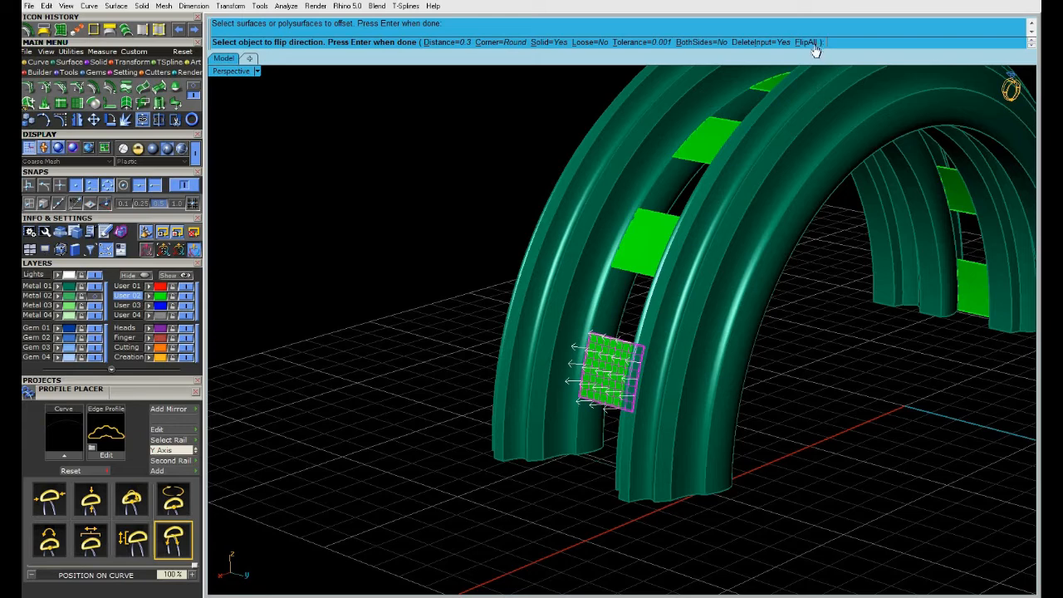
{"action": "key", "text": "Return"}
Step: Offset the second and third patches up from that base end into separate solids 0.3 thick
{"action": "left_click", "coordinate": [658, 236]}
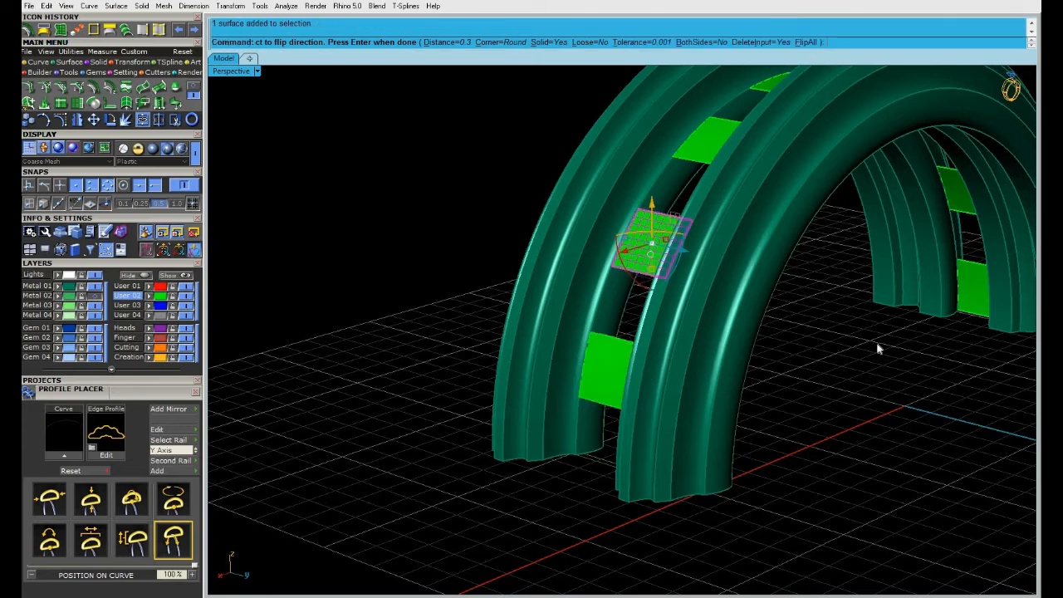
{"action": "key", "text": "Return"}
{"action": "key", "text": "Return"}
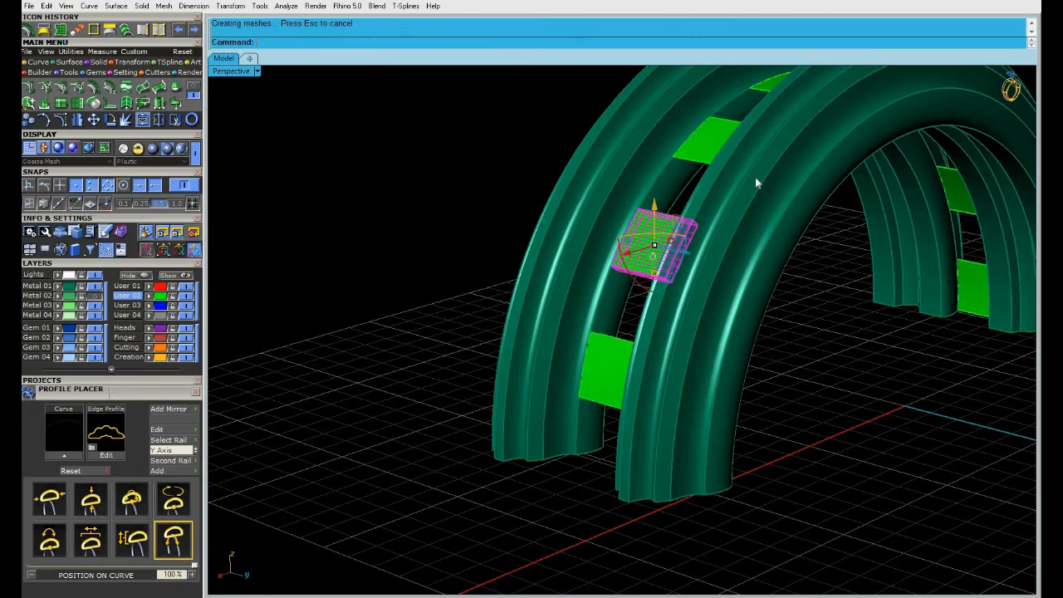
{"action": "left_click", "coordinate": [713, 138]}
{"action": "right_click", "coordinate": [889, 351]}
{"action": "right_click", "coordinate": [875, 351]}
Step: Offset the two patches across the crown into solids 0.3 thick, flipping the second one's direction toward the ring's inside
{"action": "right_click_drag", "start_coordinate": [875, 351], "coordinate": [675, 225]}
{"action": "left_click", "coordinate": [679, 188]}
{"action": "right_click", "coordinate": [764, 373]}
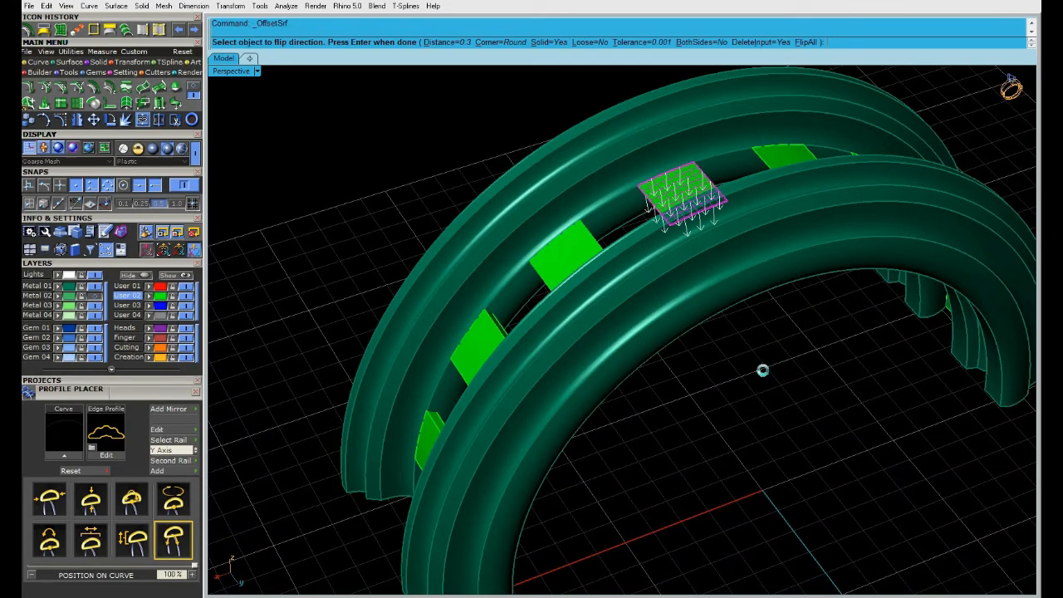
{"action": "right_click", "coordinate": [764, 372]}
{"action": "right_click_drag", "start_coordinate": [764, 372], "coordinate": [844, 240]}
{"action": "left_click", "coordinate": [839, 205]}
{"action": "right_click", "coordinate": [850, 414]}
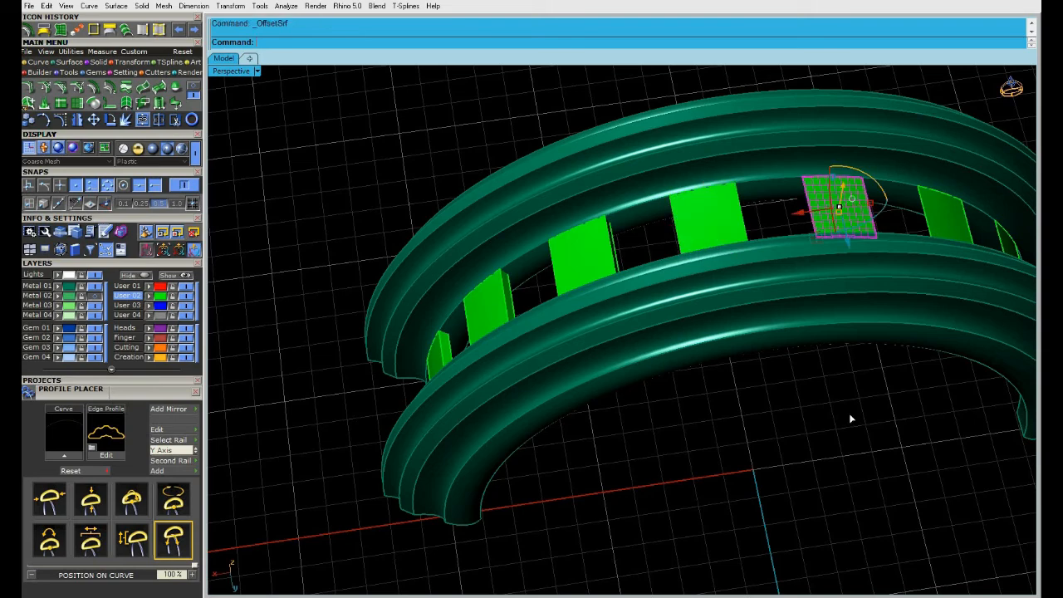
{"action": "left_click", "coordinate": [805, 42]}
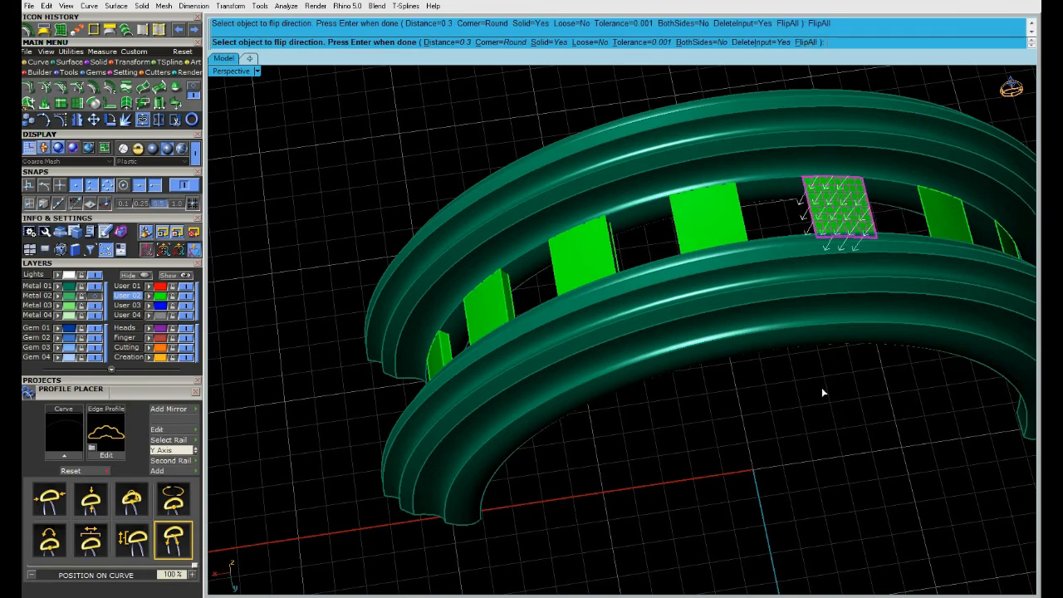
{"action": "right_click", "coordinate": [855, 426]}
Step: Offset the first patch past the crown, third from the remaining base end, into a 0.3 solid with its direction flipped inward
{"action": "right_click_drag", "start_coordinate": [855, 426], "coordinate": [664, 313]}
{"action": "left_click", "coordinate": [668, 311]}
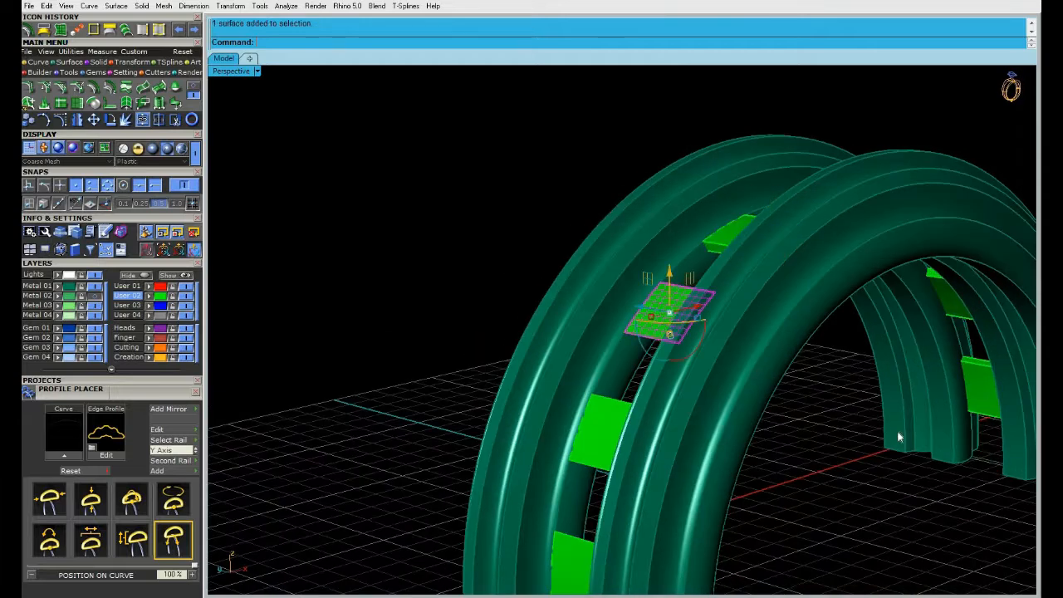
{"action": "right_click", "coordinate": [844, 446]}
{"action": "left_click", "coordinate": [805, 43]}
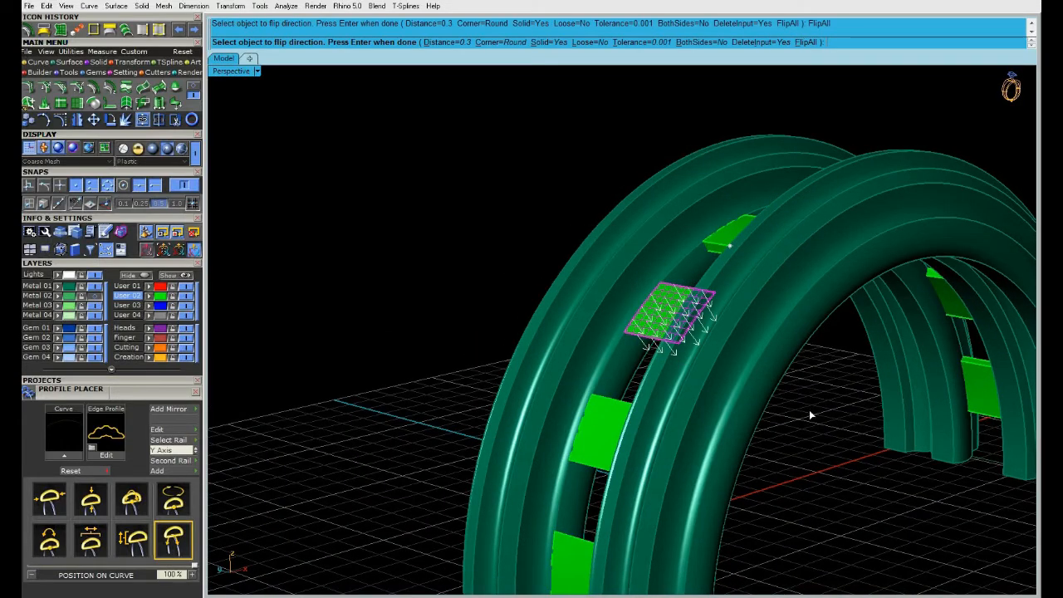
{"action": "right_click", "coordinate": [808, 409]}
Step: Offset the last two patches down to the remaining base end into inward solids 0.3 thick, flipping the direction of the upper one
{"action": "left_click", "coordinate": [613, 451]}
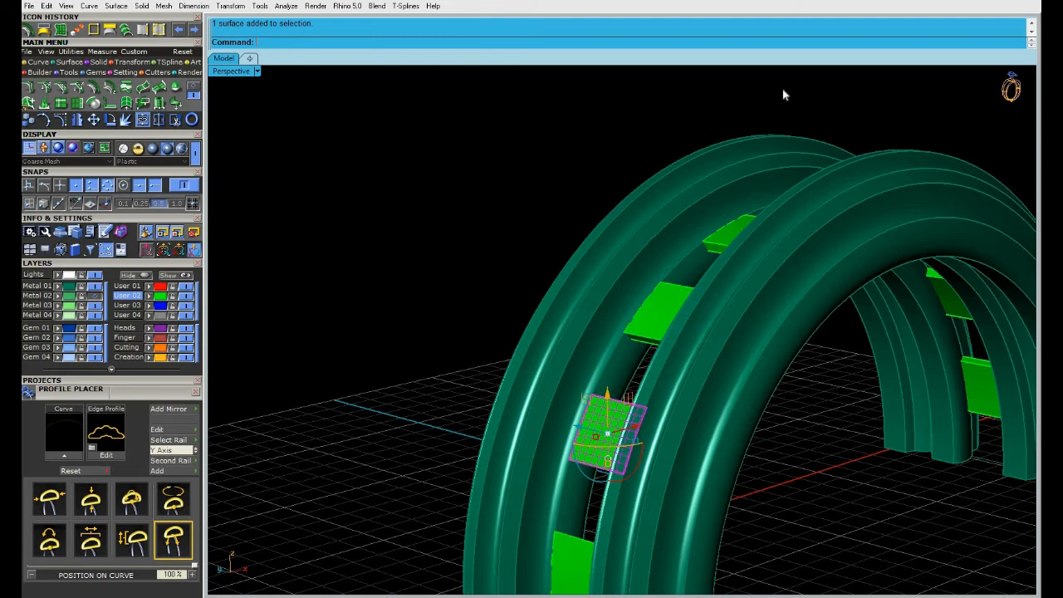
{"action": "right_click", "coordinate": [801, 464]}
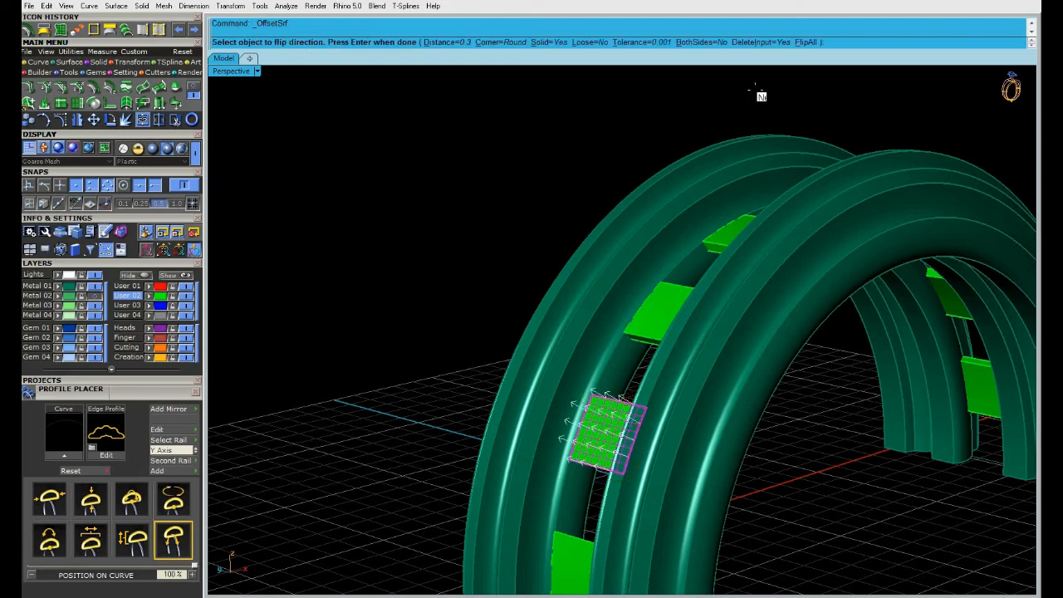
{"action": "left_click", "coordinate": [805, 42]}
{"action": "right_click", "coordinate": [804, 486]}
{"action": "right_click_drag", "start_coordinate": [804, 486], "coordinate": [745, 182]}
{"action": "right_click", "coordinate": [872, 409]}
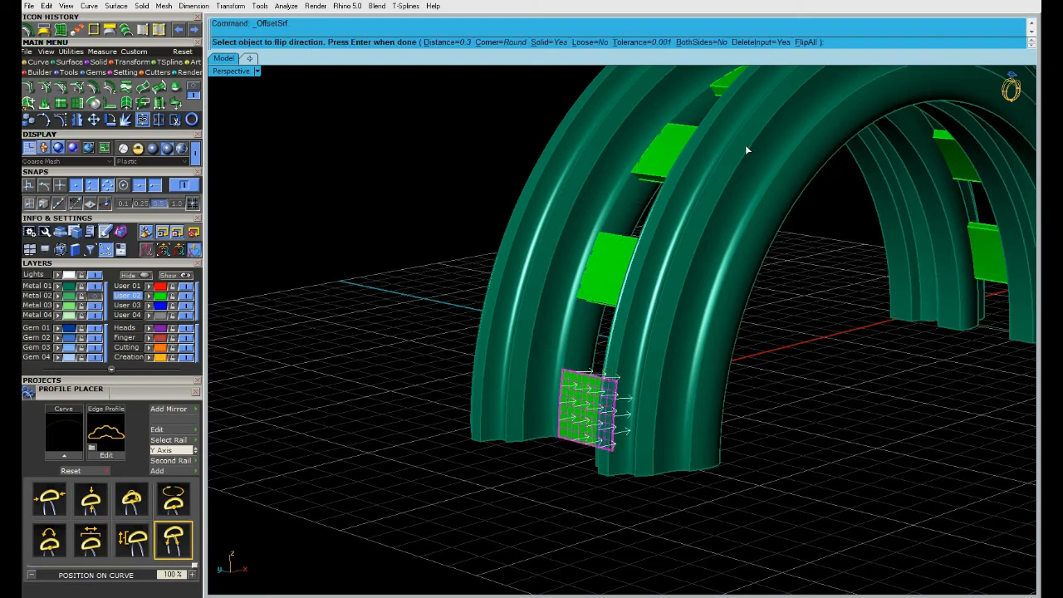
{"action": "right_click", "coordinate": [793, 241]}
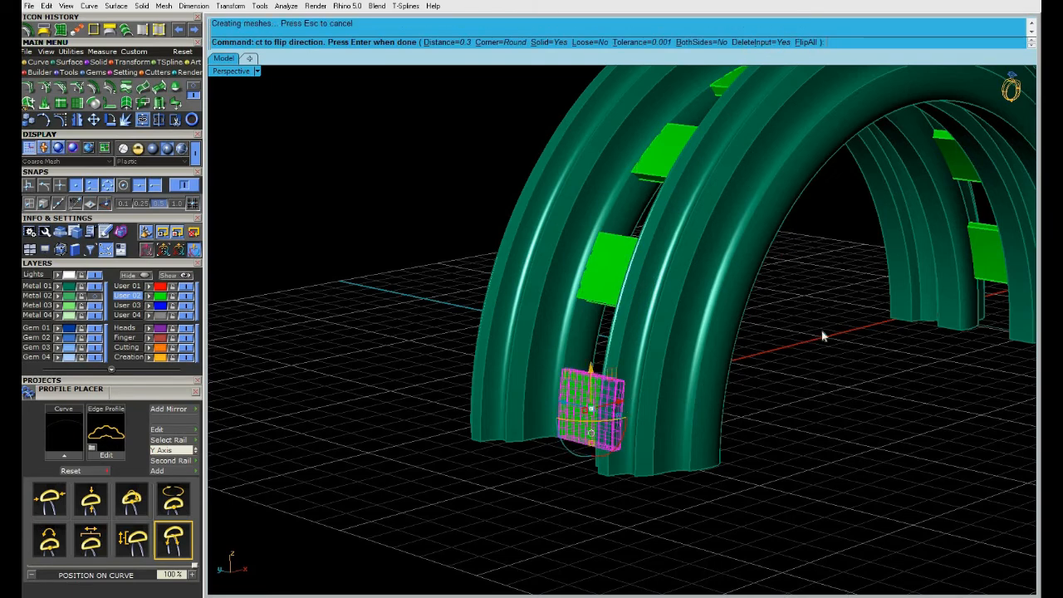
{"action": "right_click", "coordinate": [812, 315]}
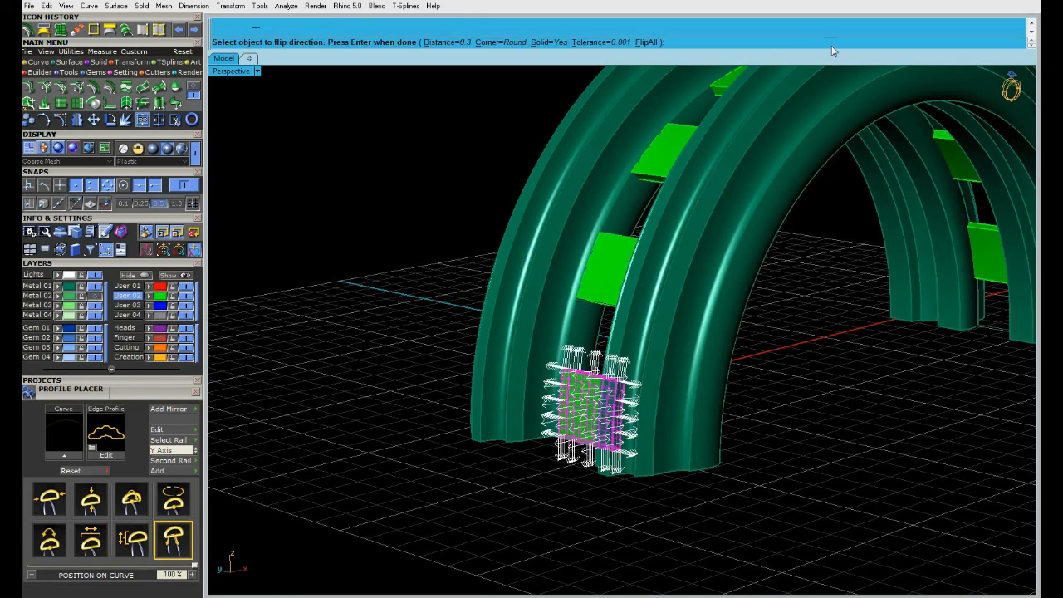
{"action": "left_click", "coordinate": [648, 42]}
{"action": "right_click", "coordinate": [762, 434]}
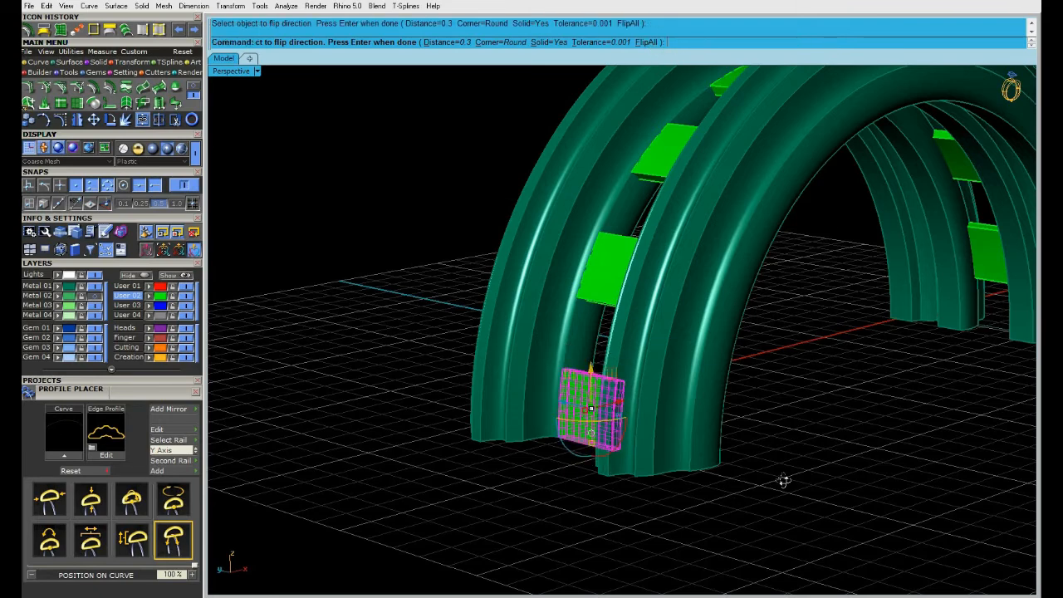
{"action": "right_click_drag", "start_coordinate": [782, 481], "coordinate": [279, 353]}
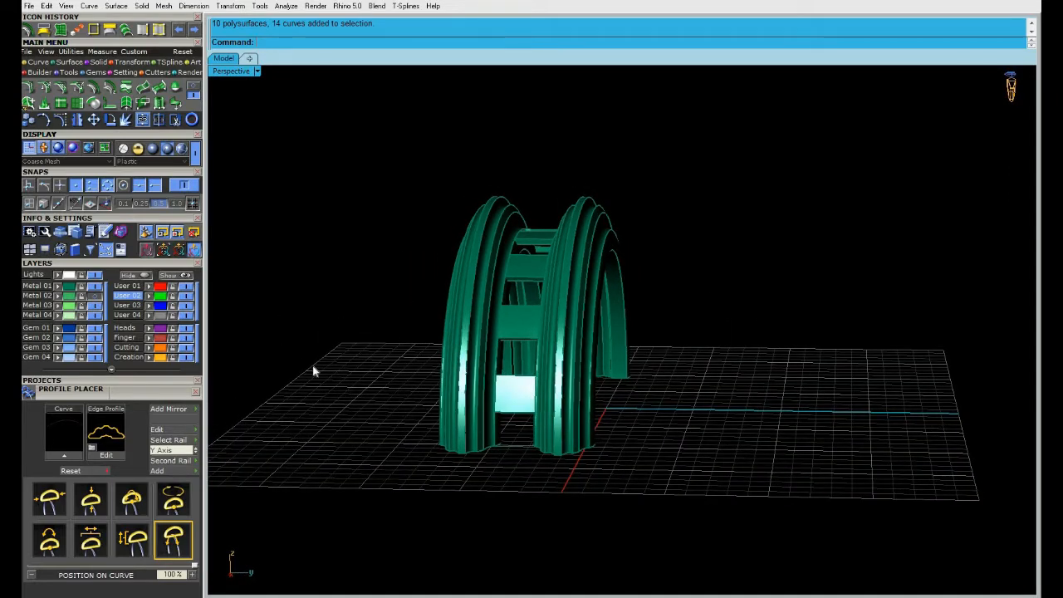
Step: Select both scalloped half bands with all connecting blocks and curves, and show them in the Through Finger view
{"action": "right_click_drag", "start_coordinate": [633, 406], "coordinate": [599, 347]}
{"action": "left_click", "coordinate": [568, 329]}
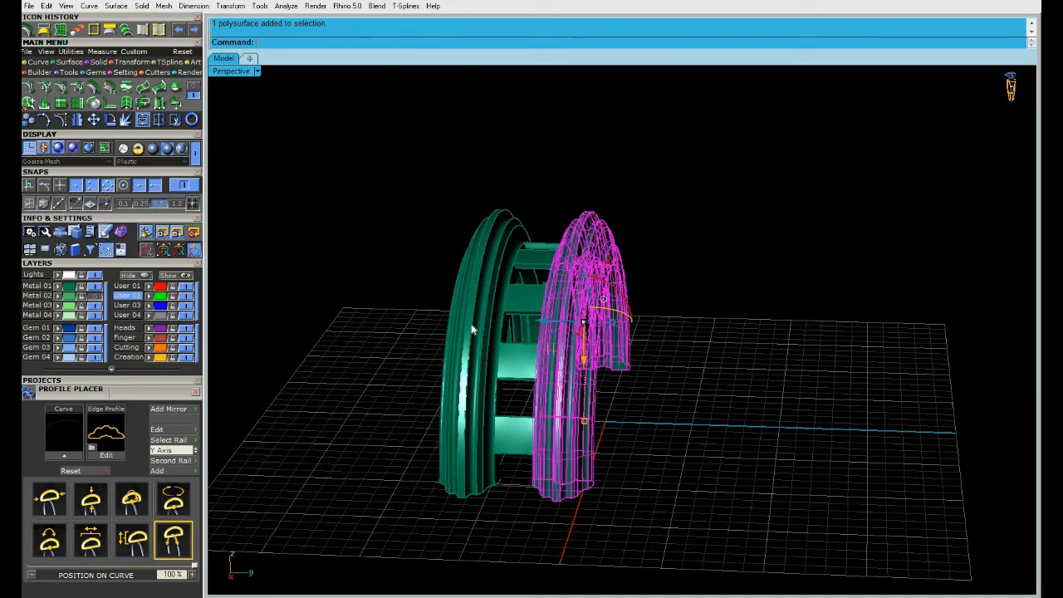
{"action": "left_click", "coordinate": [591, 362], "text": "shift"}
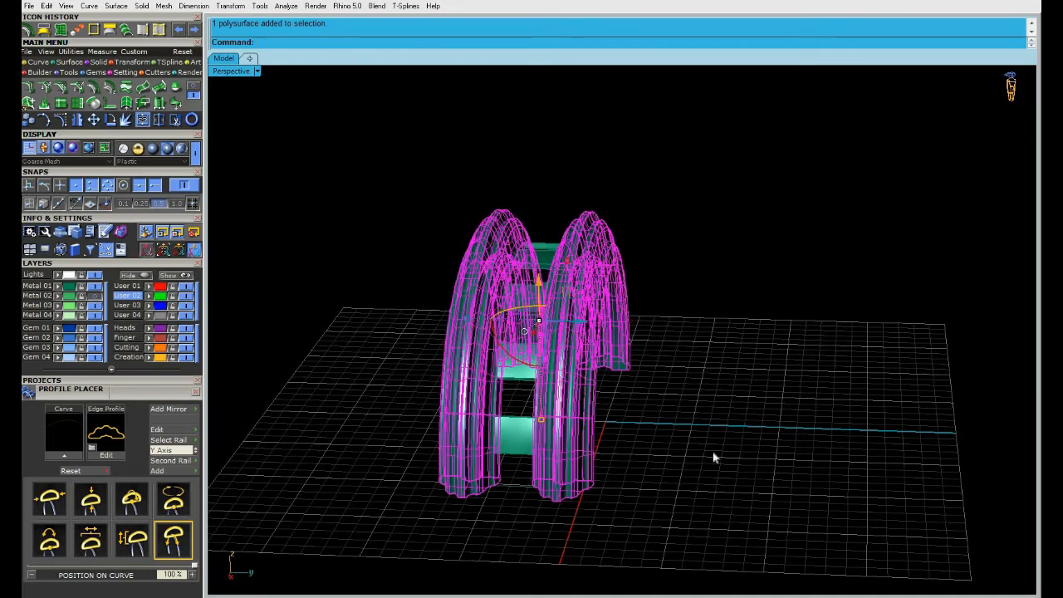
{"action": "left_click_drag", "start_coordinate": [706, 570], "coordinate": [398, 148]}
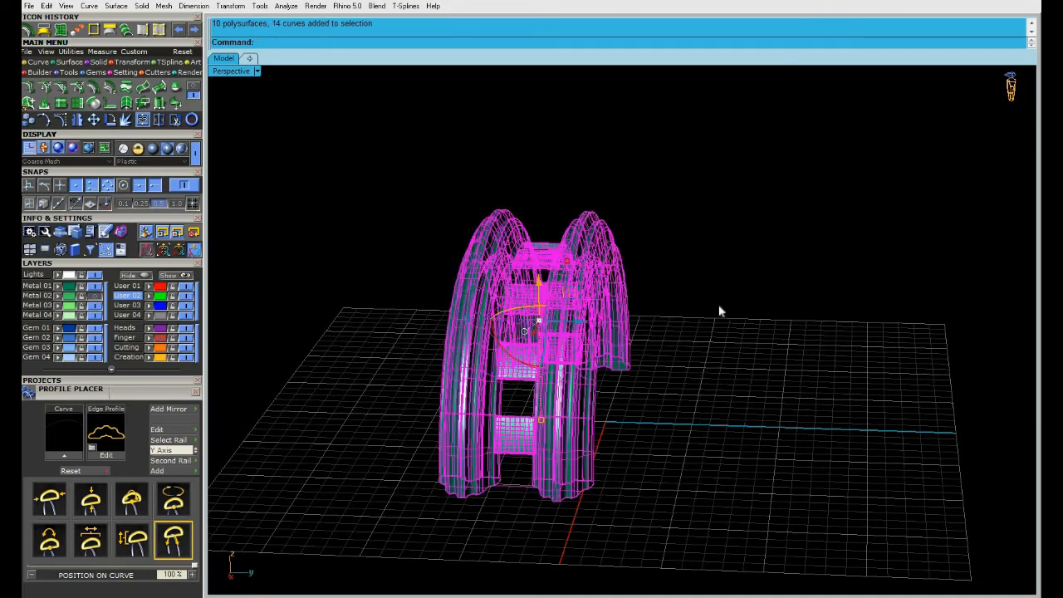
{"action": "double_click", "coordinate": [244, 74]}
{"action": "double_click", "coordinate": [247, 336]}
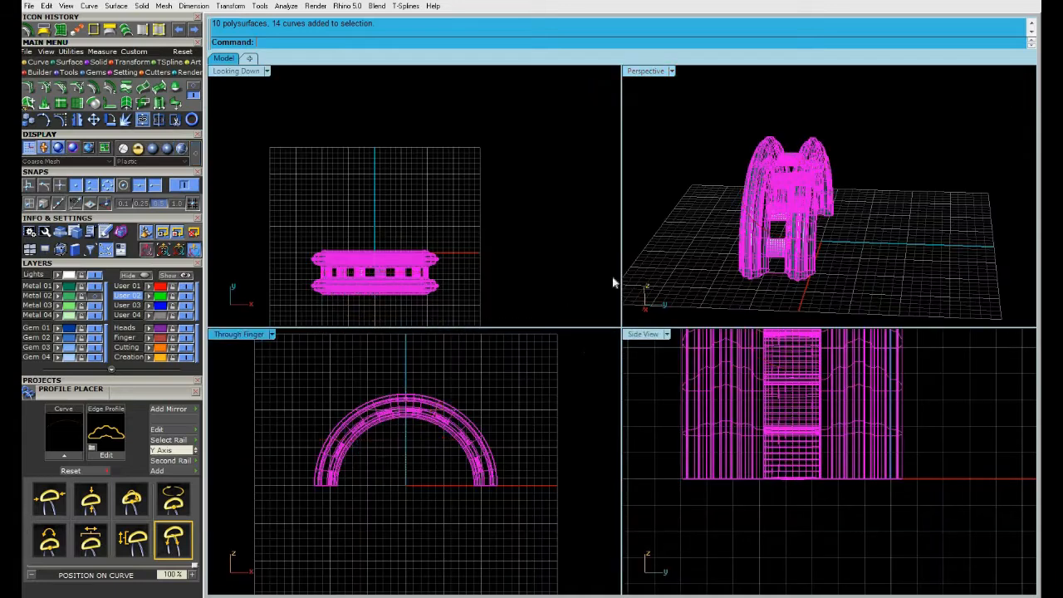
{"action": "scroll", "coordinate": [617, 290], "scroll_direction": "down", "scroll_amount": 3}
{"action": "right_click_drag", "start_coordinate": [616, 290], "coordinate": [605, 225]}
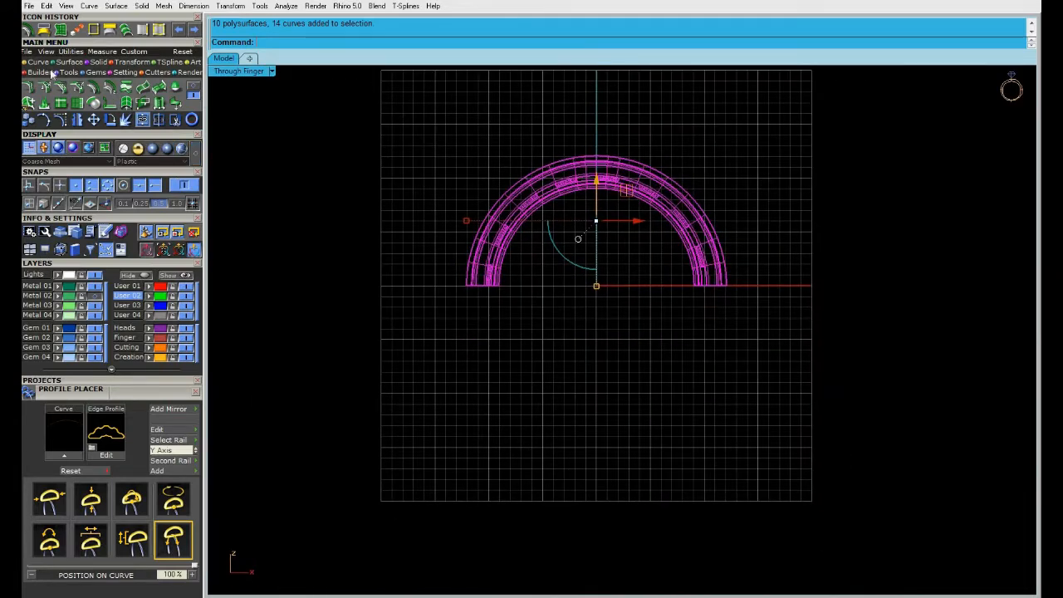
Step: Mirror a copy of the selected half ring across the horizontal X axis through the origin to complete the full circle
{"action": "left_click", "coordinate": [130, 63]}
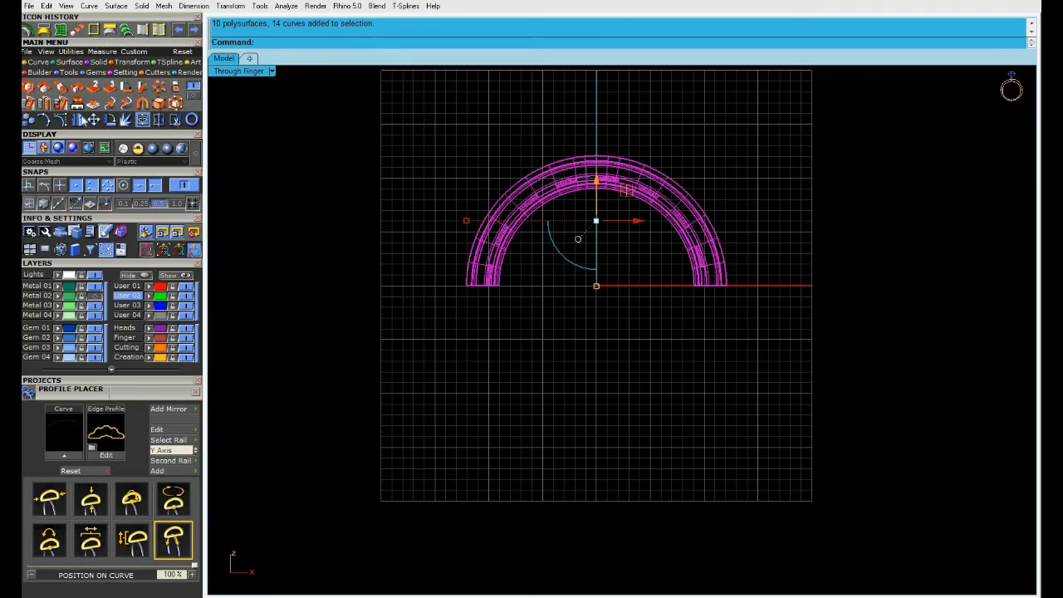
{"action": "left_click", "coordinate": [78, 119]}
{"action": "left_click", "coordinate": [594, 141]}
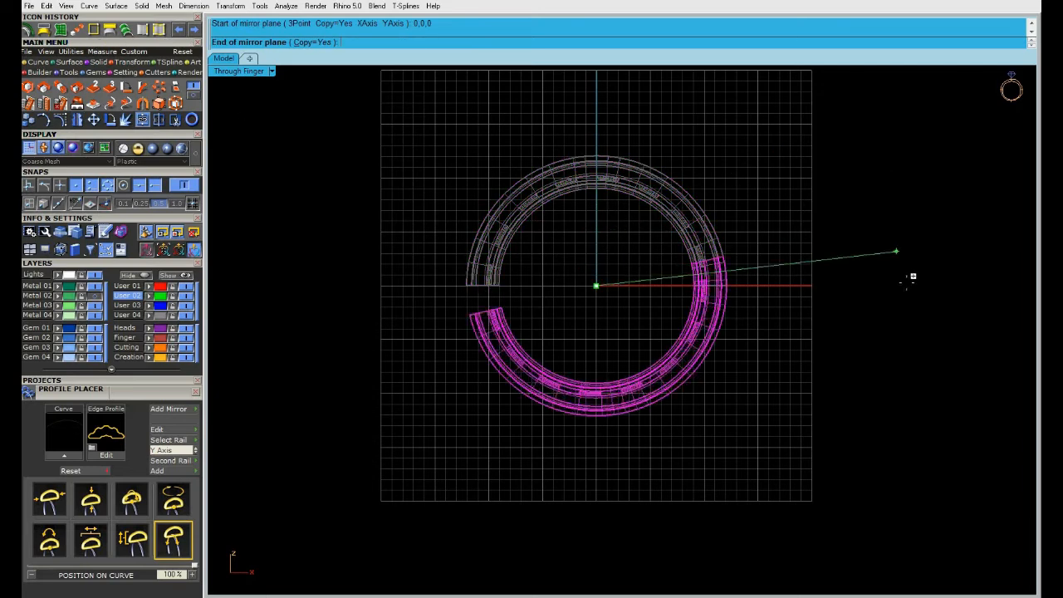
{"action": "left_click", "coordinate": [911, 285]}
{"action": "left_click", "coordinate": [656, 352]}
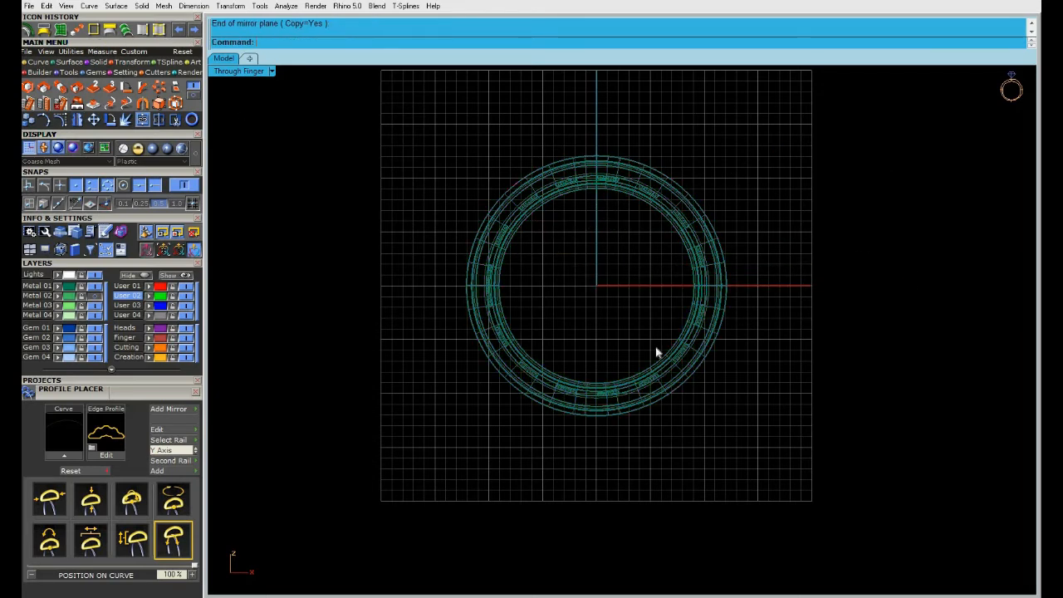
Step: In the Perspective view, assign both full scalloped bands to the Metal 03 layer and make that layer current
{"action": "double_click", "coordinate": [264, 74]}
{"action": "double_click", "coordinate": [651, 73]}
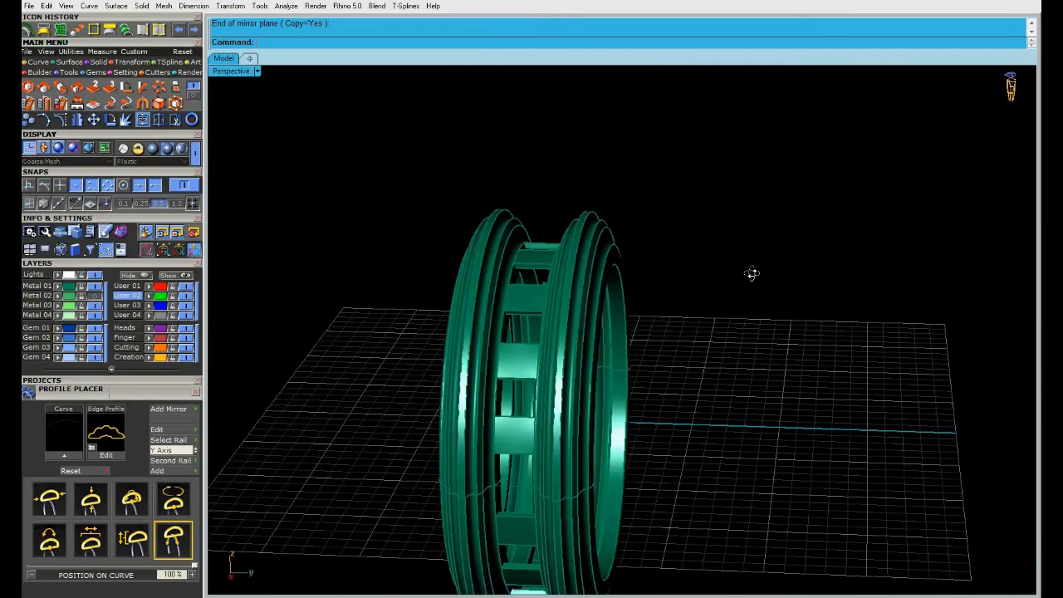
{"action": "right_click_drag", "start_coordinate": [752, 273], "coordinate": [645, 250]}
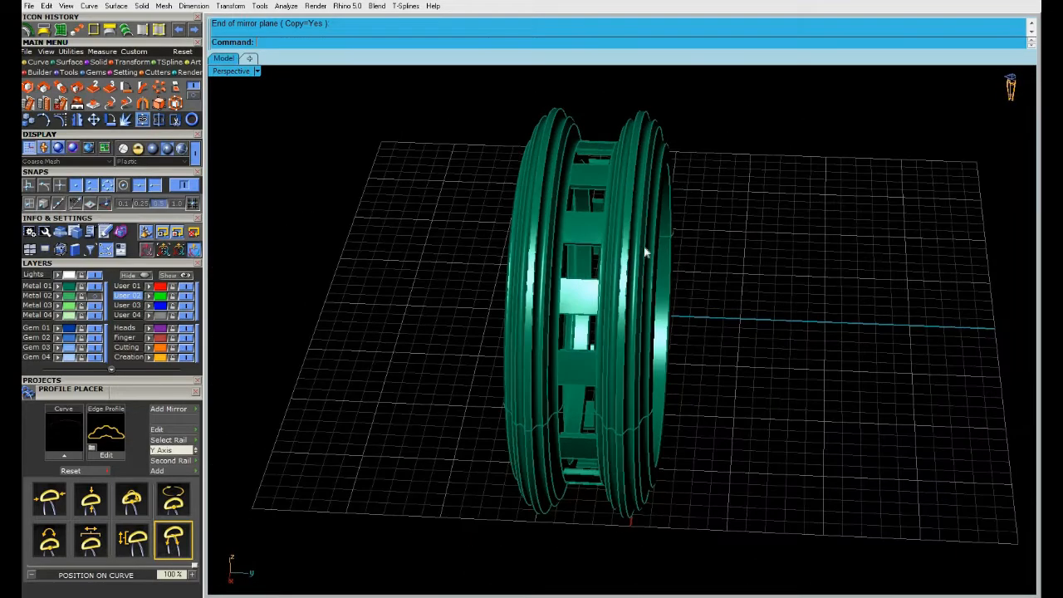
{"action": "left_click", "coordinate": [646, 253]}
{"action": "left_click", "coordinate": [547, 291], "text": "shift"}
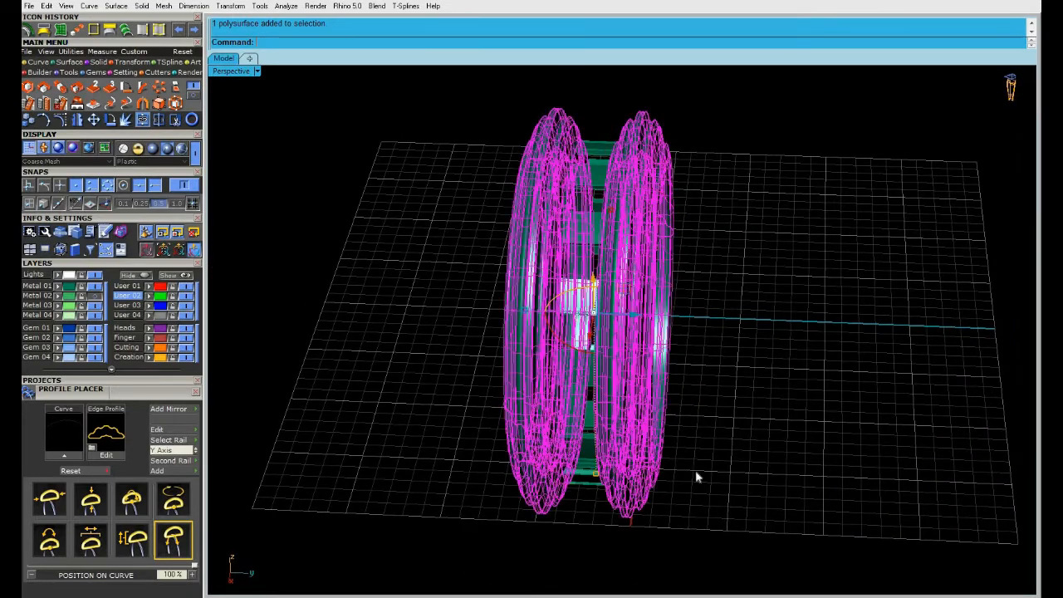
{"action": "right_click_drag", "start_coordinate": [814, 422], "coordinate": [810, 423]}
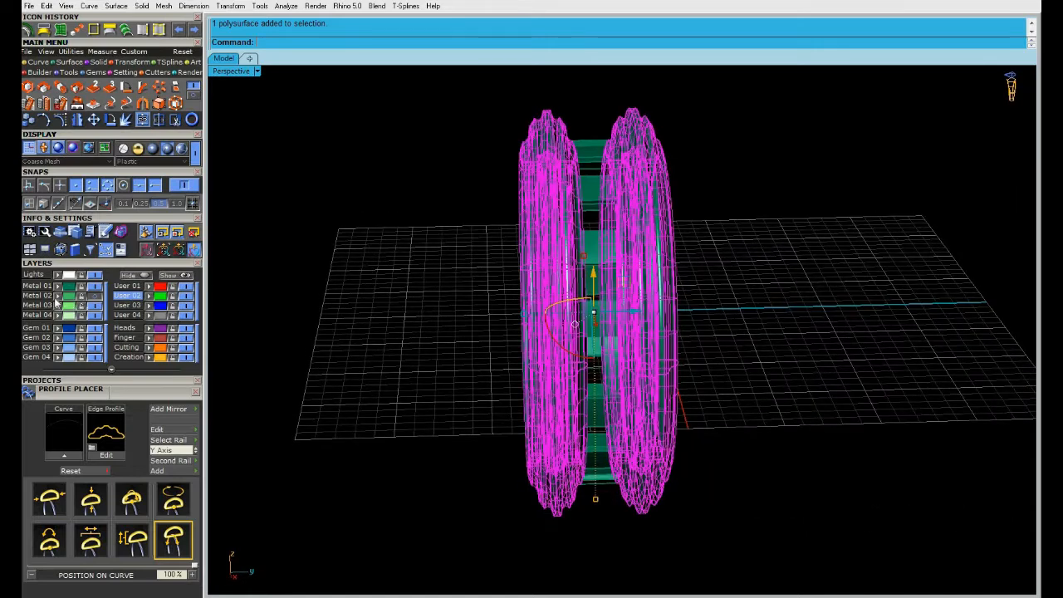
{"action": "left_click", "coordinate": [57, 307]}
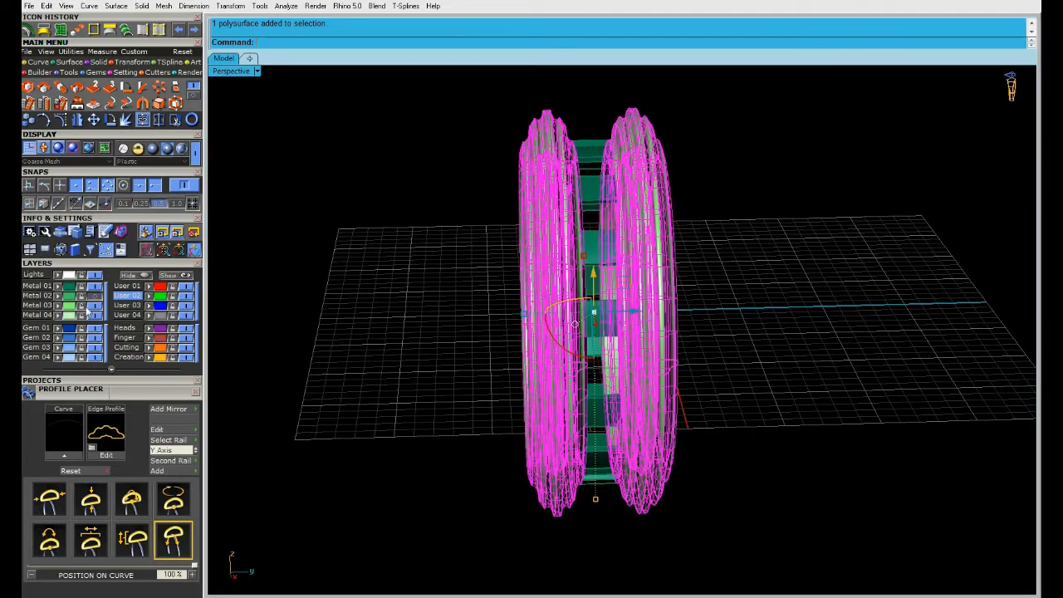
{"action": "left_click", "coordinate": [32, 306]}
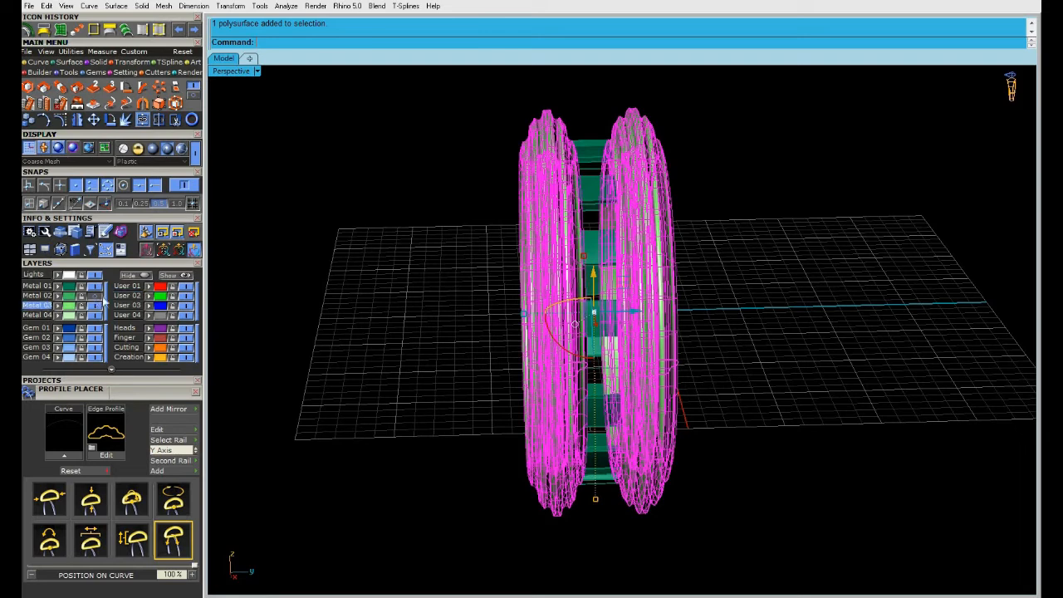
Step: Hide the Metal 01 layer, show Metal 02, and delete the leftover half-ring surface between the two bands
{"action": "left_click", "coordinate": [97, 286]}
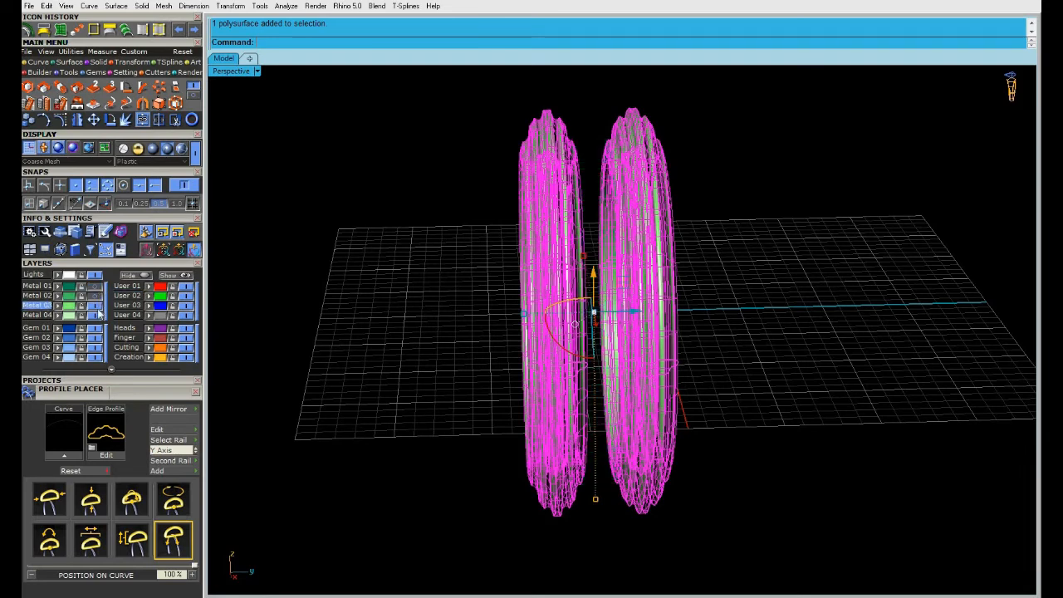
{"action": "left_click", "coordinate": [95, 296]}
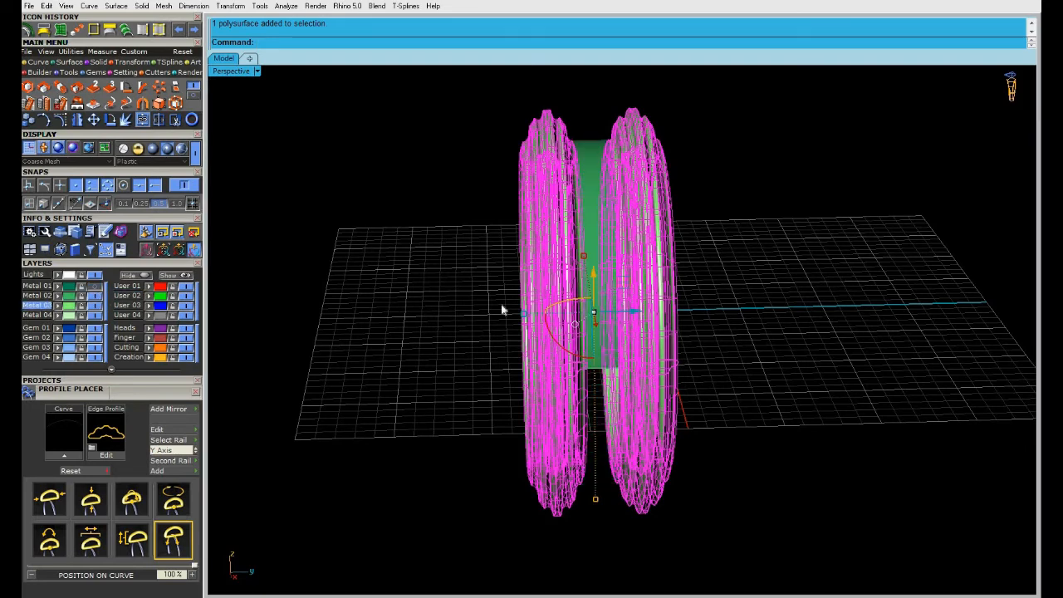
{"action": "left_click", "coordinate": [599, 195]}
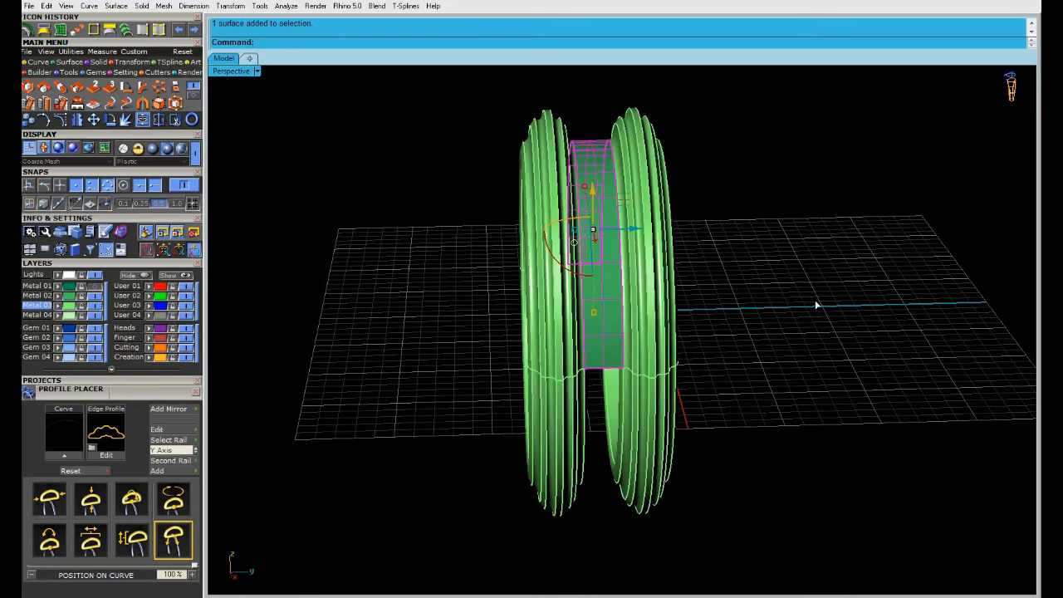
{"action": "key", "text": "Delete"}
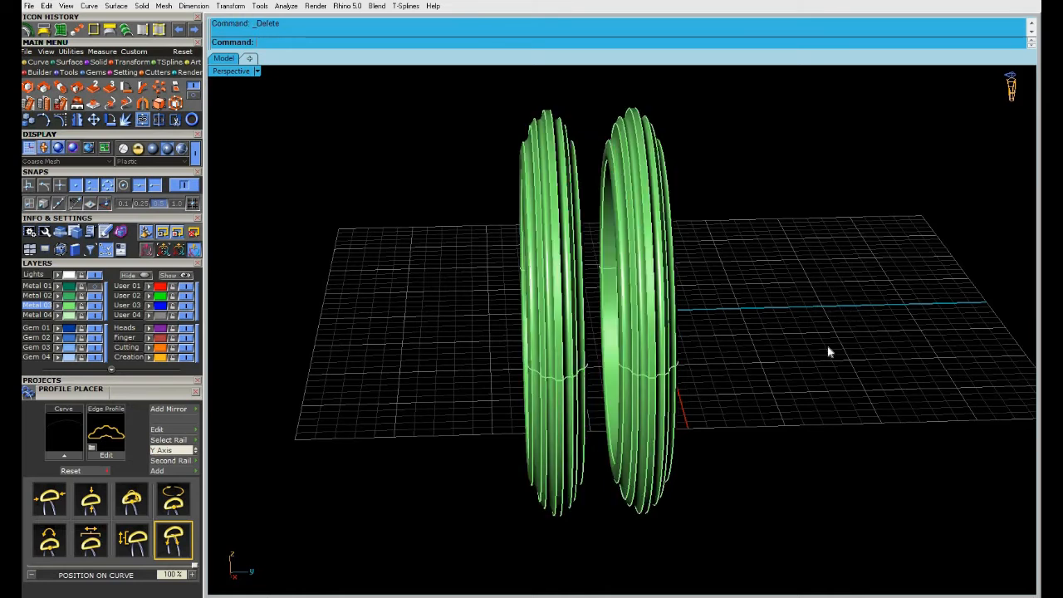
Step: Open the V-Ray material editor and show the Metal 01 layer with the connecting blocks again
{"action": "left_click", "coordinate": [182, 72]}
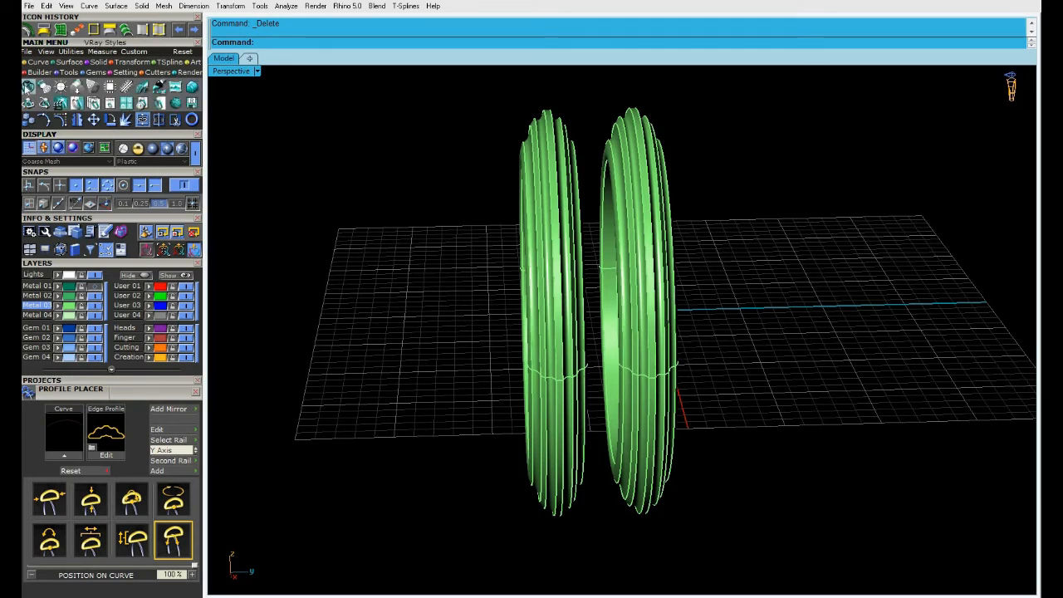
{"action": "left_click", "coordinate": [159, 86]}
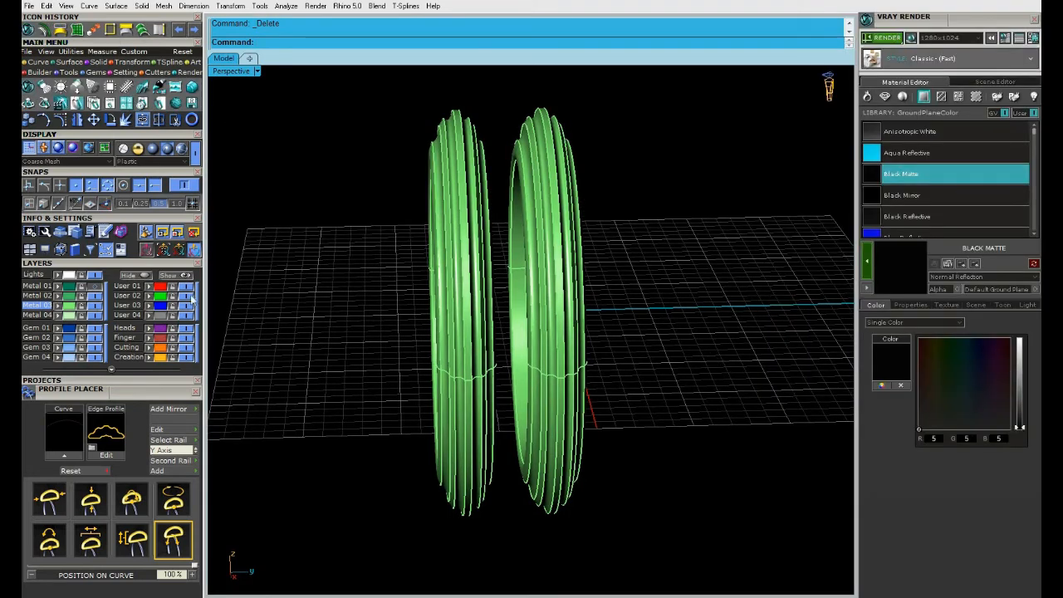
{"action": "left_click", "coordinate": [95, 285]}
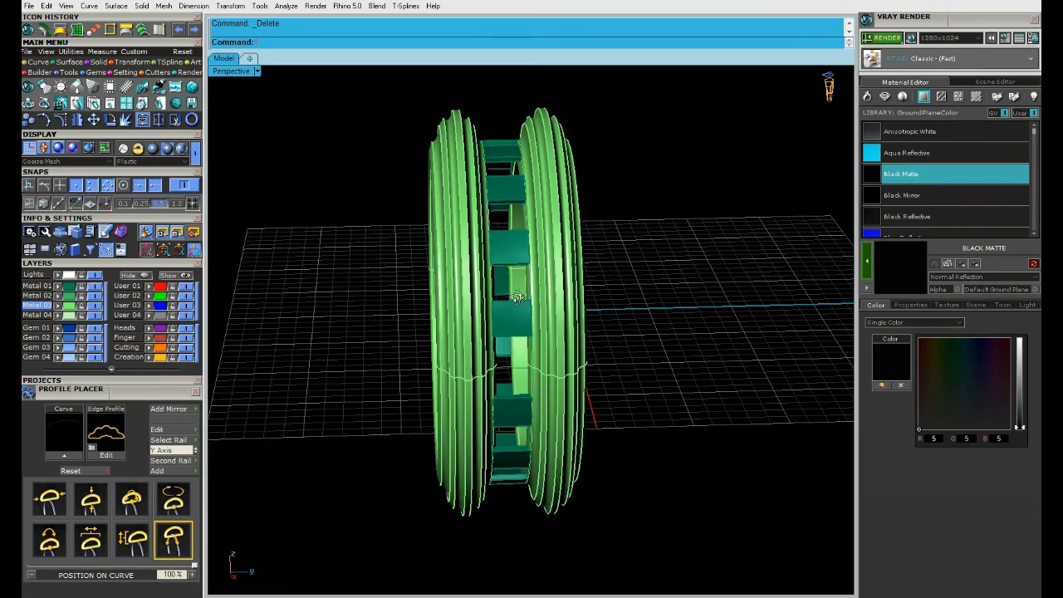
{"action": "right_click_drag", "start_coordinate": [517, 297], "coordinate": [614, 358]}
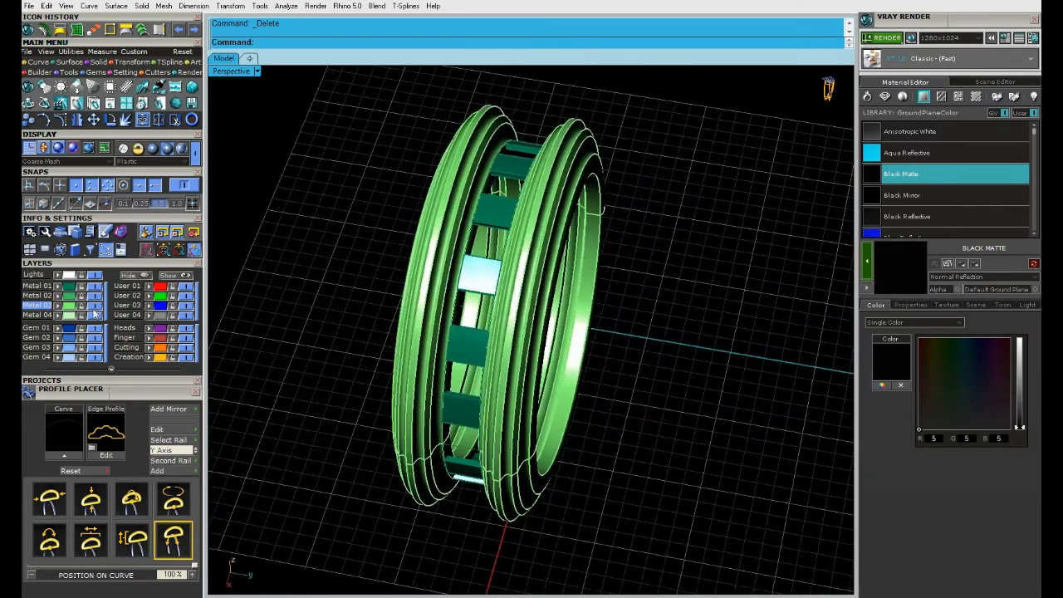